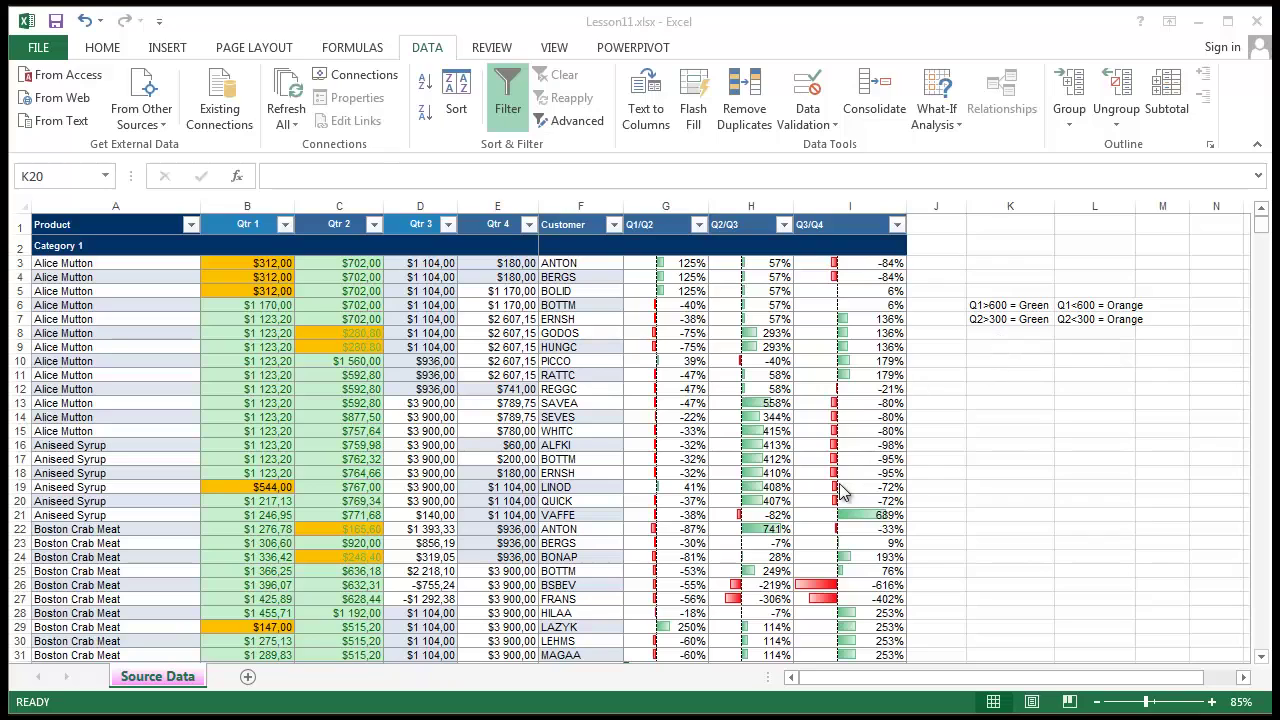
Inspect the header row's filter range and the available conditional formatting options for the Source Data sheet
drag(875, 224, 42, 224)
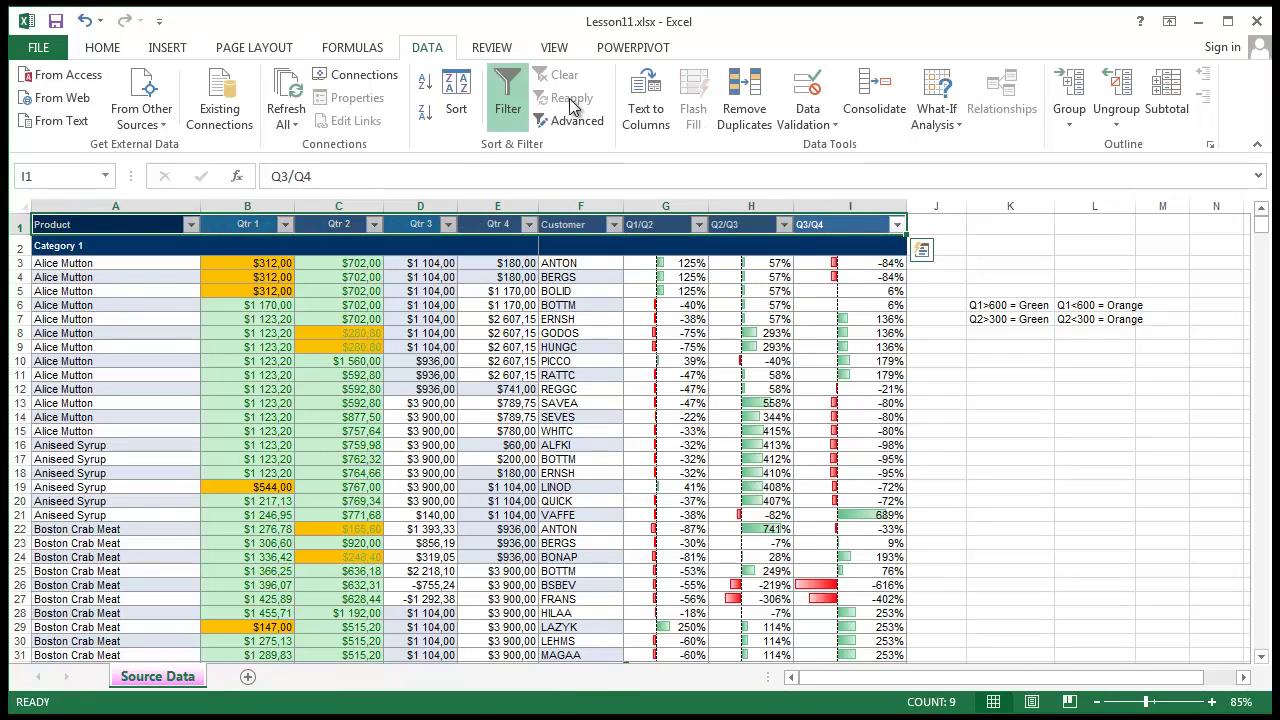
click(1005, 500)
click(110, 52)
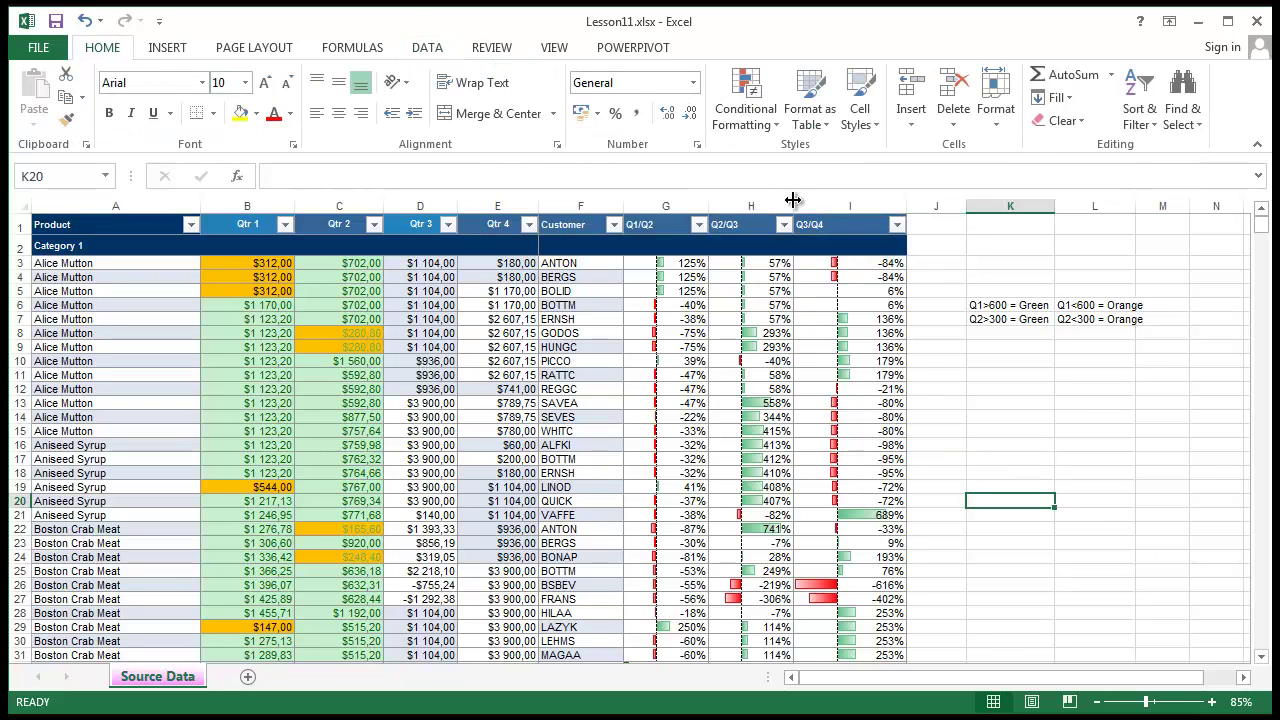
click(775, 130)
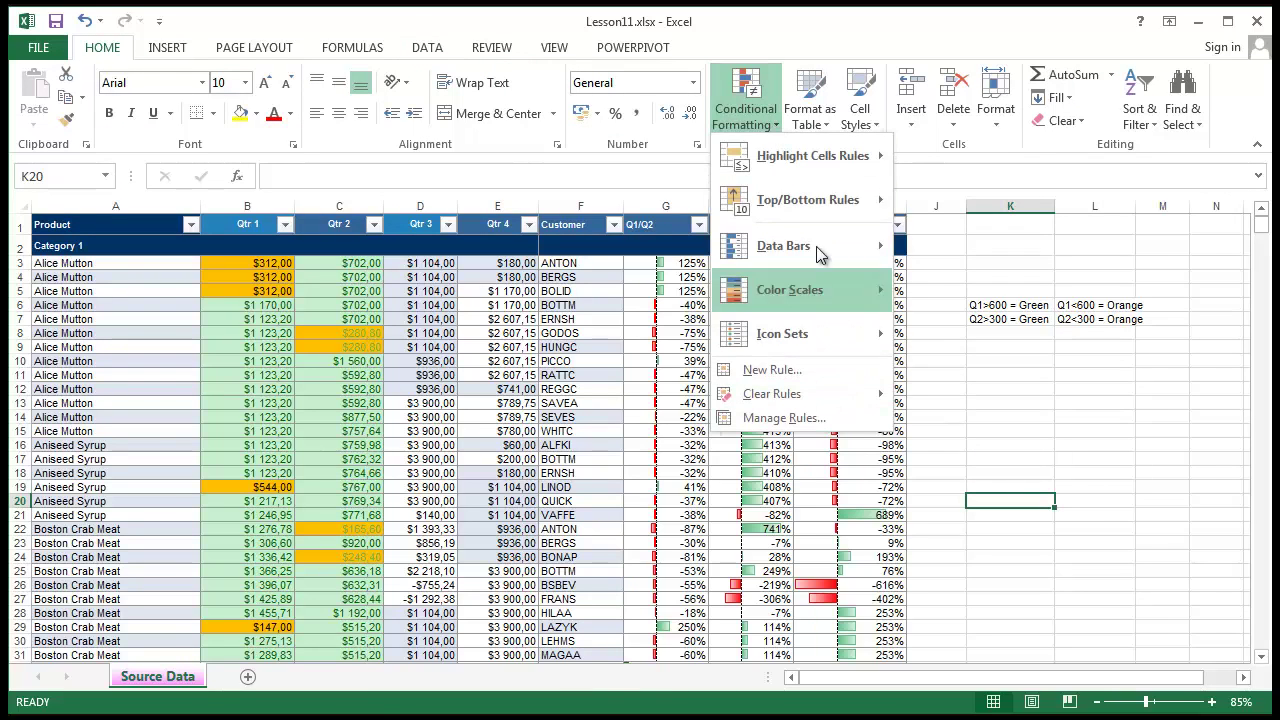
click(990, 519)
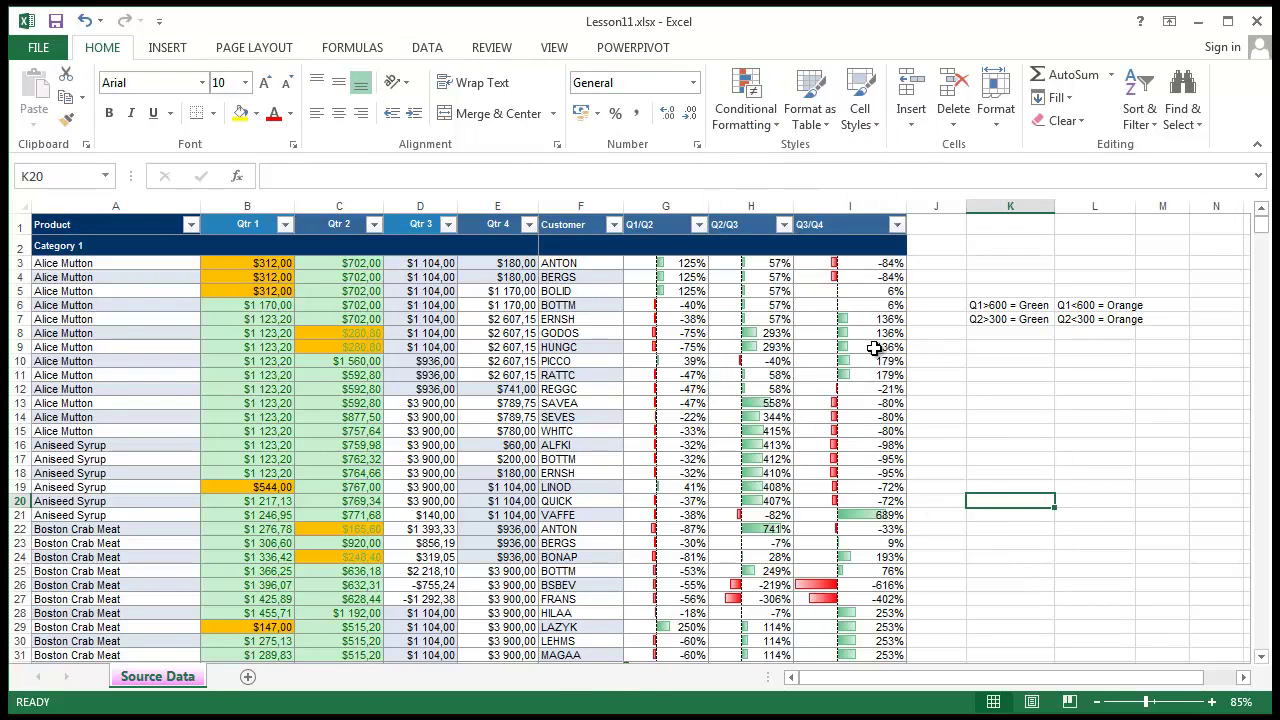
Examine the orange and green conditional highlighting in the Qtr 1 and Qtr 2 columns
click(320, 320)
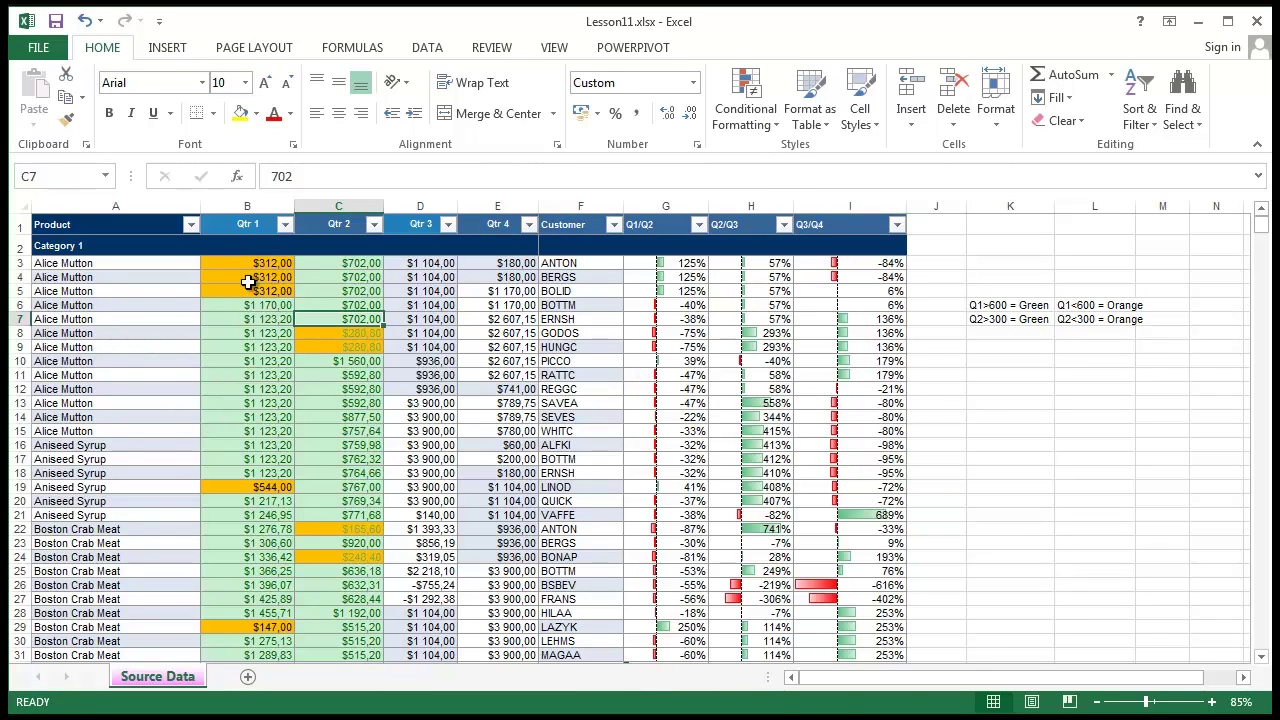
drag(245, 262, 253, 309)
click(348, 307)
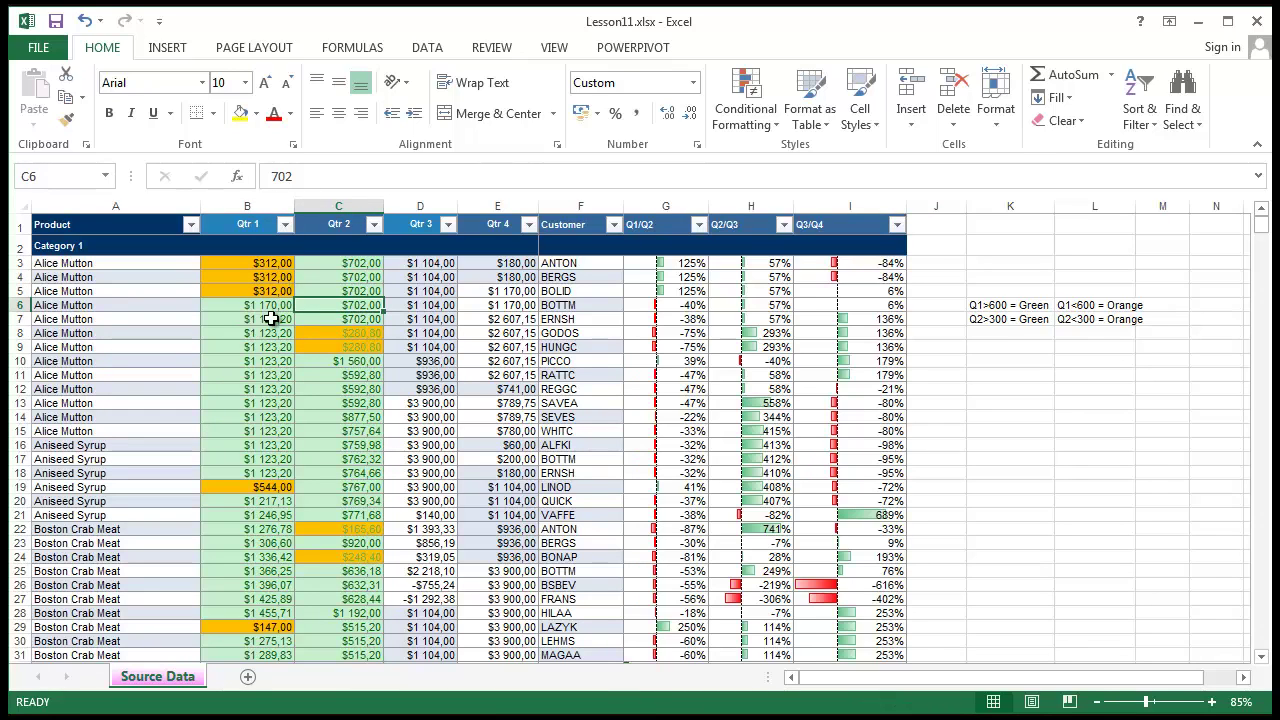
drag(262, 304, 340, 405)
click(1036, 557)
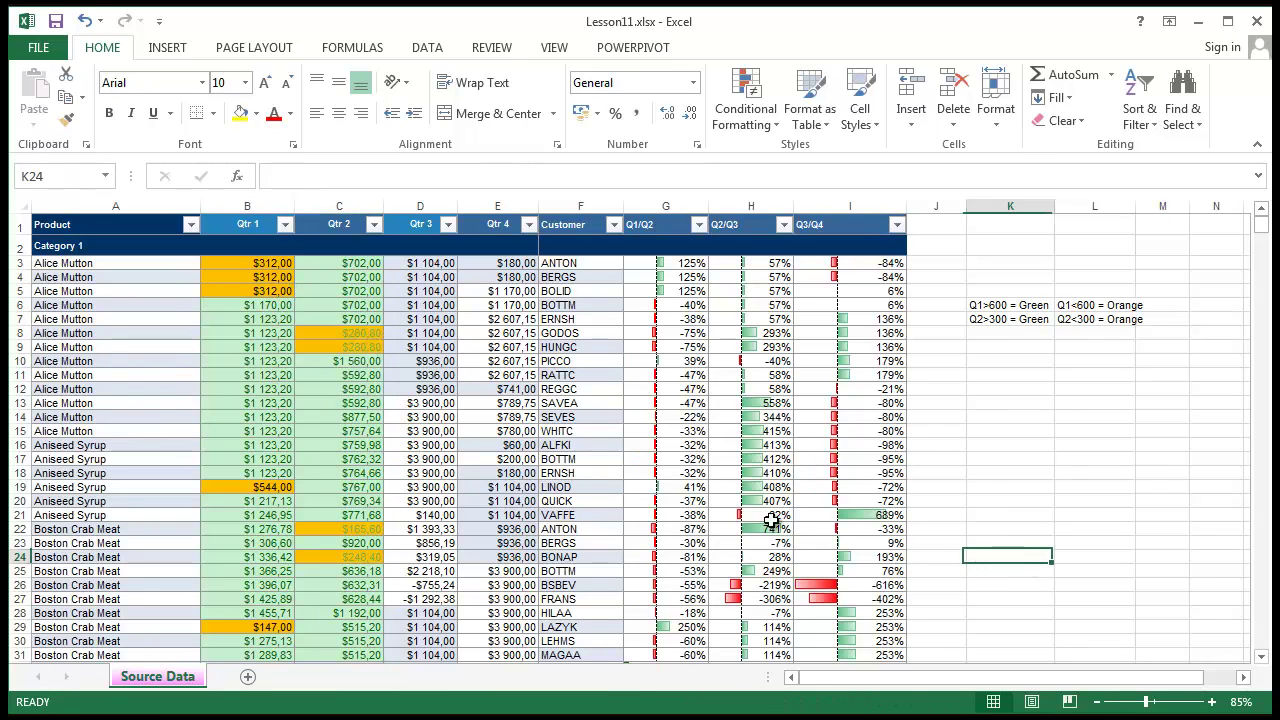
scroll(606, 478, down, 4)
scroll(604, 477, up, 3)
scroll(604, 477, up, 1)
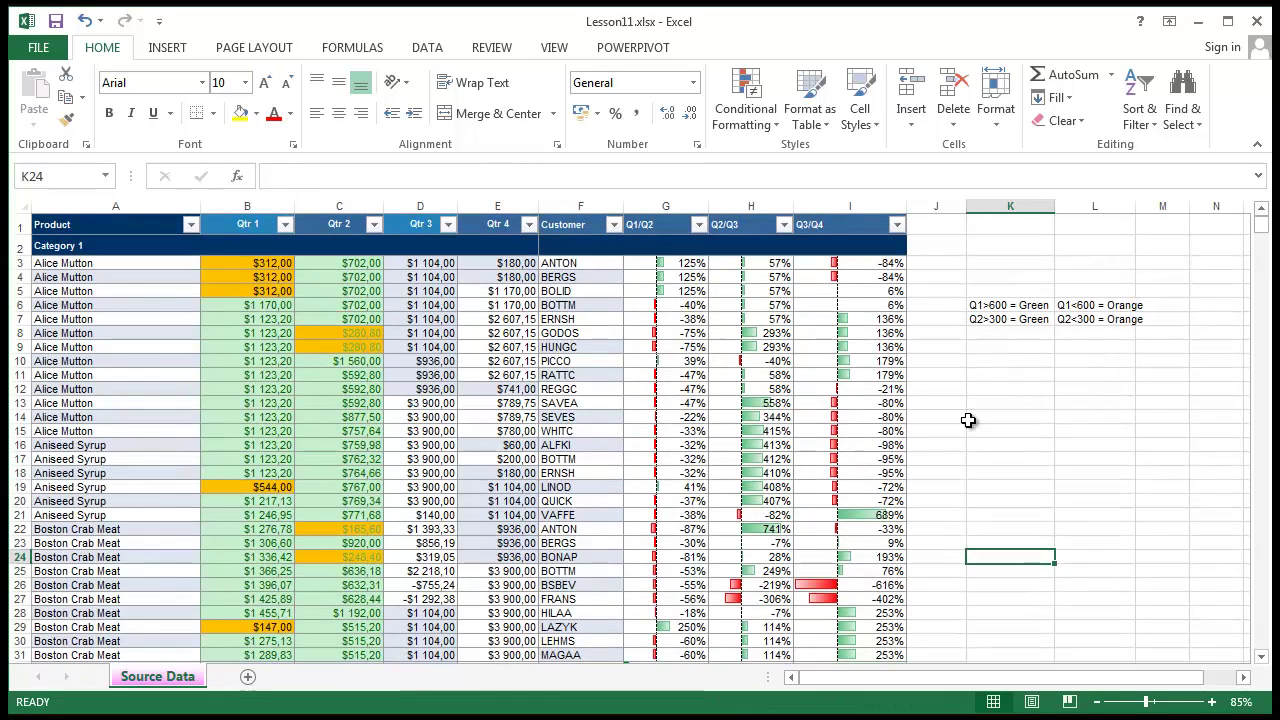
Examine the full data table from the Product column through the Q3/Q4 column
click(968, 418)
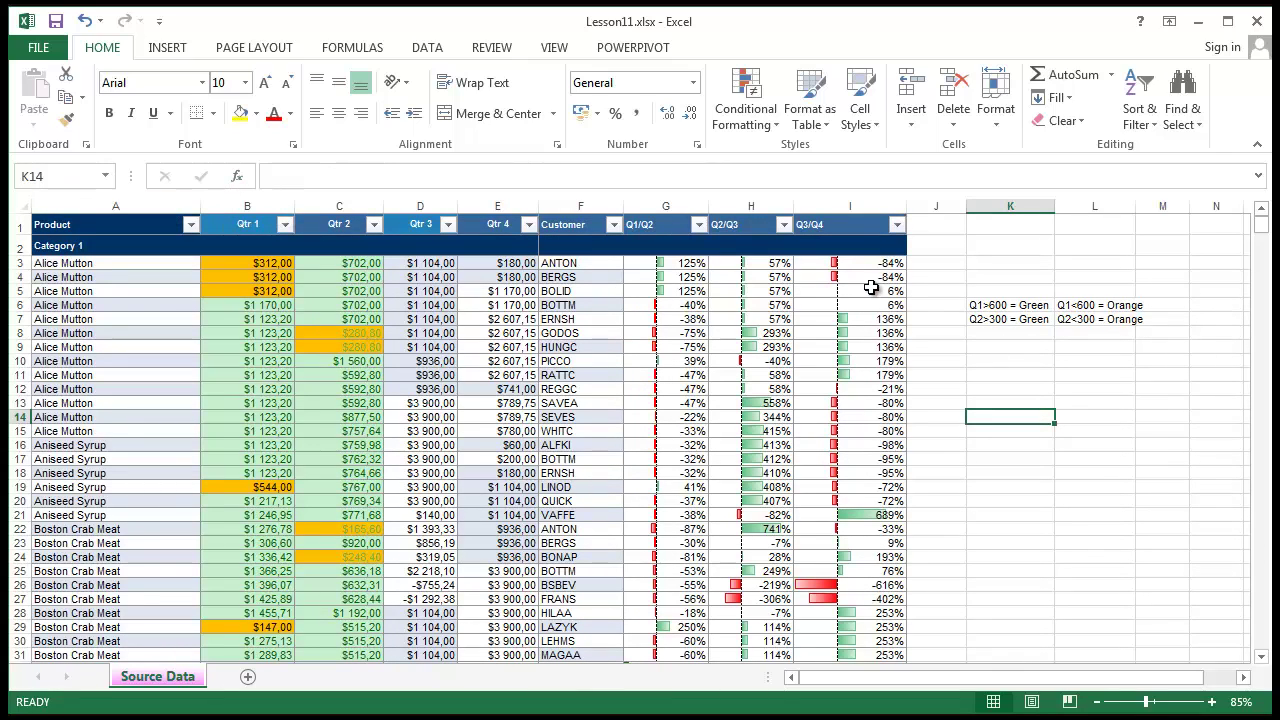
drag(106, 224, 876, 636)
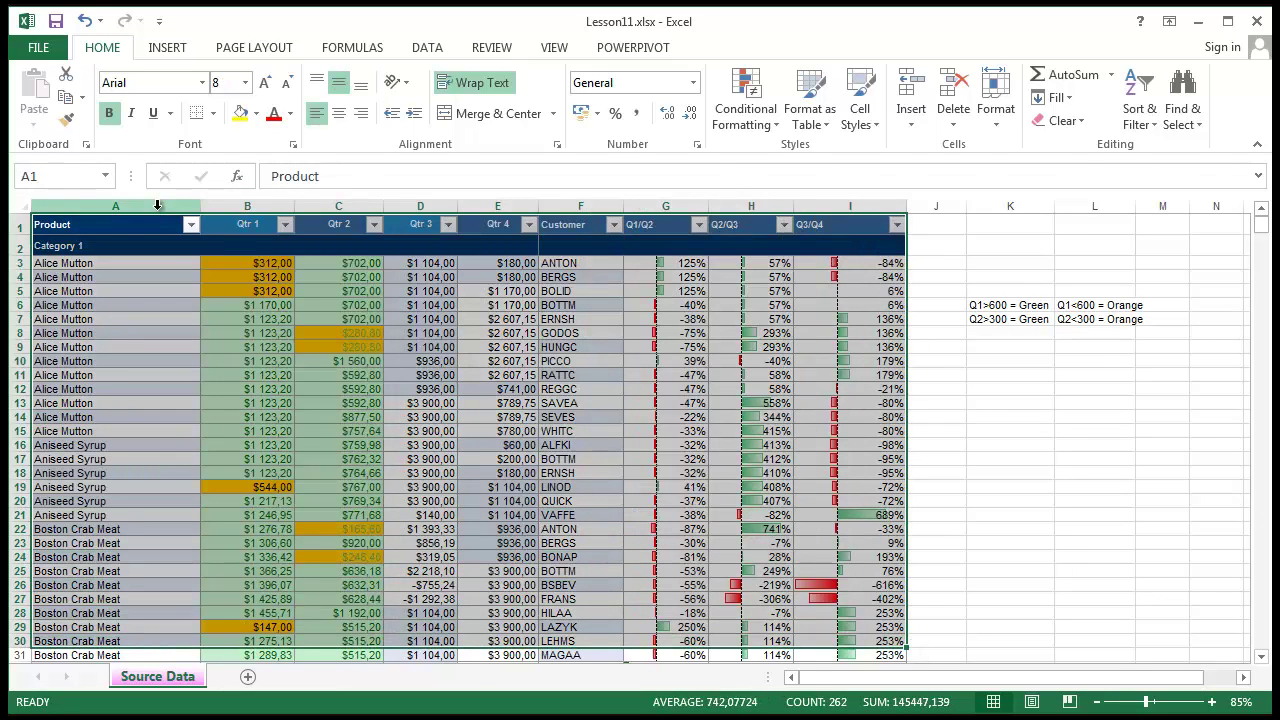
click(1195, 570)
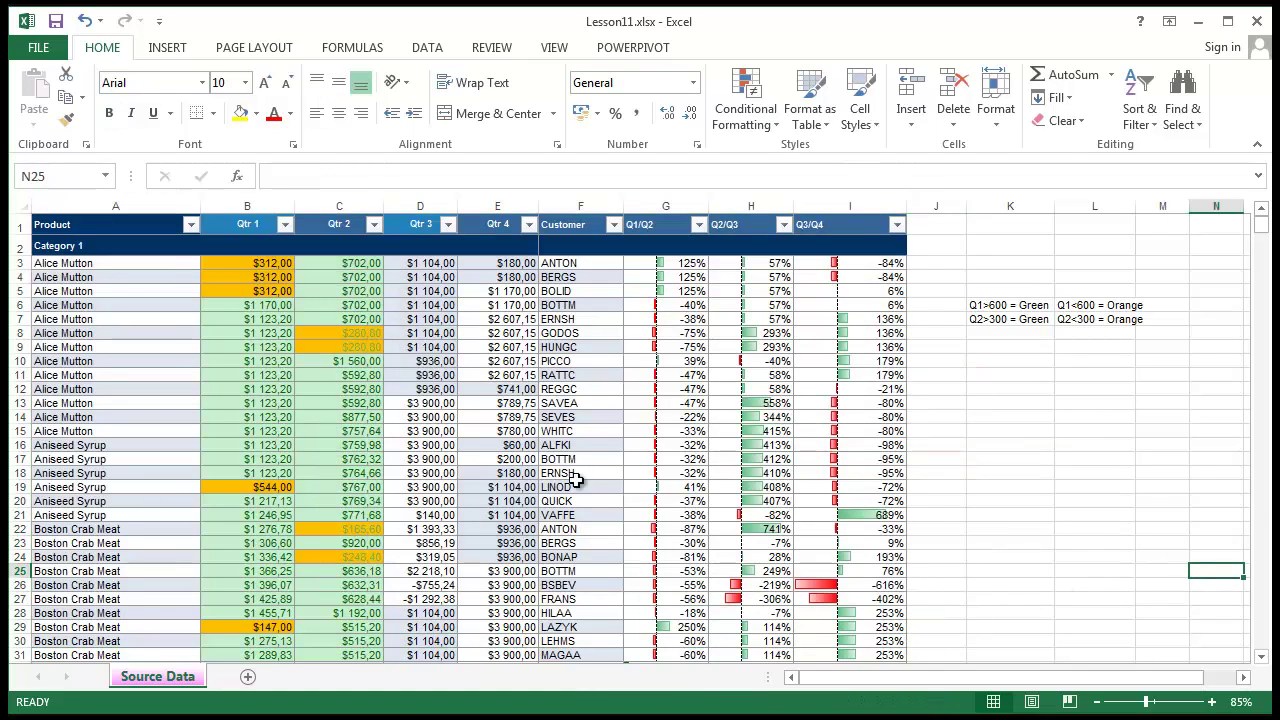
click(1008, 459)
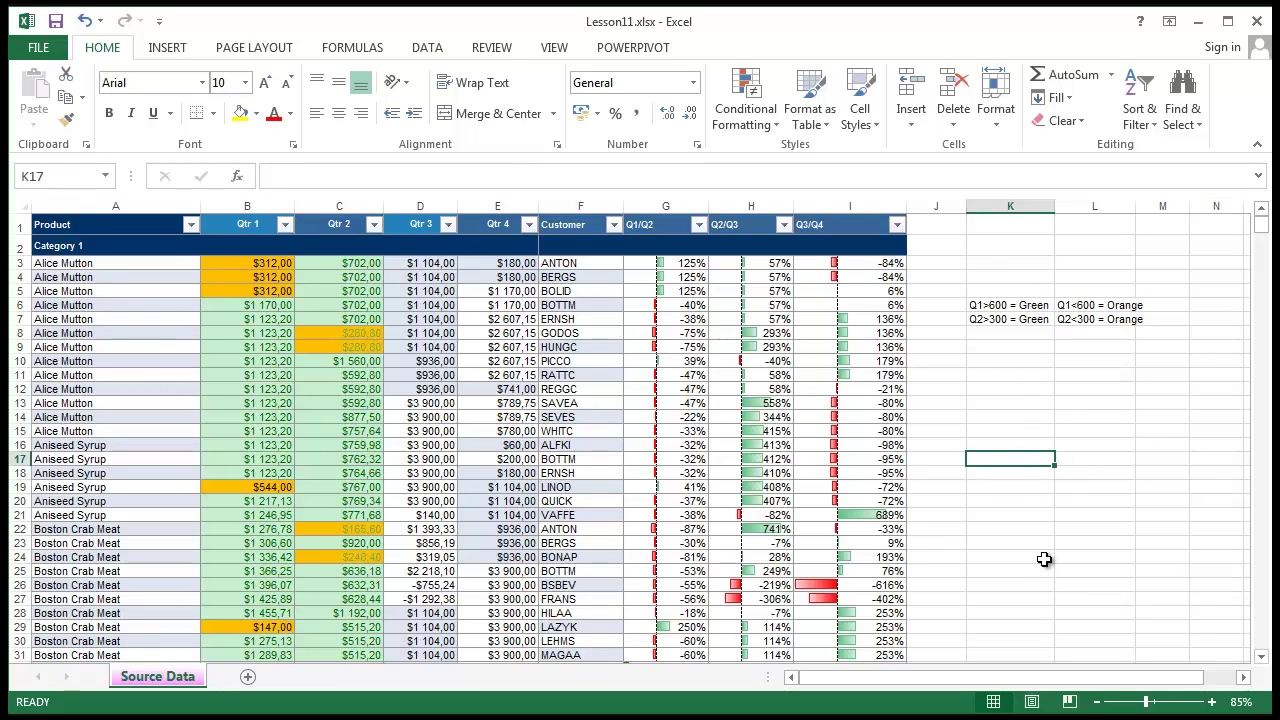
click(1030, 526)
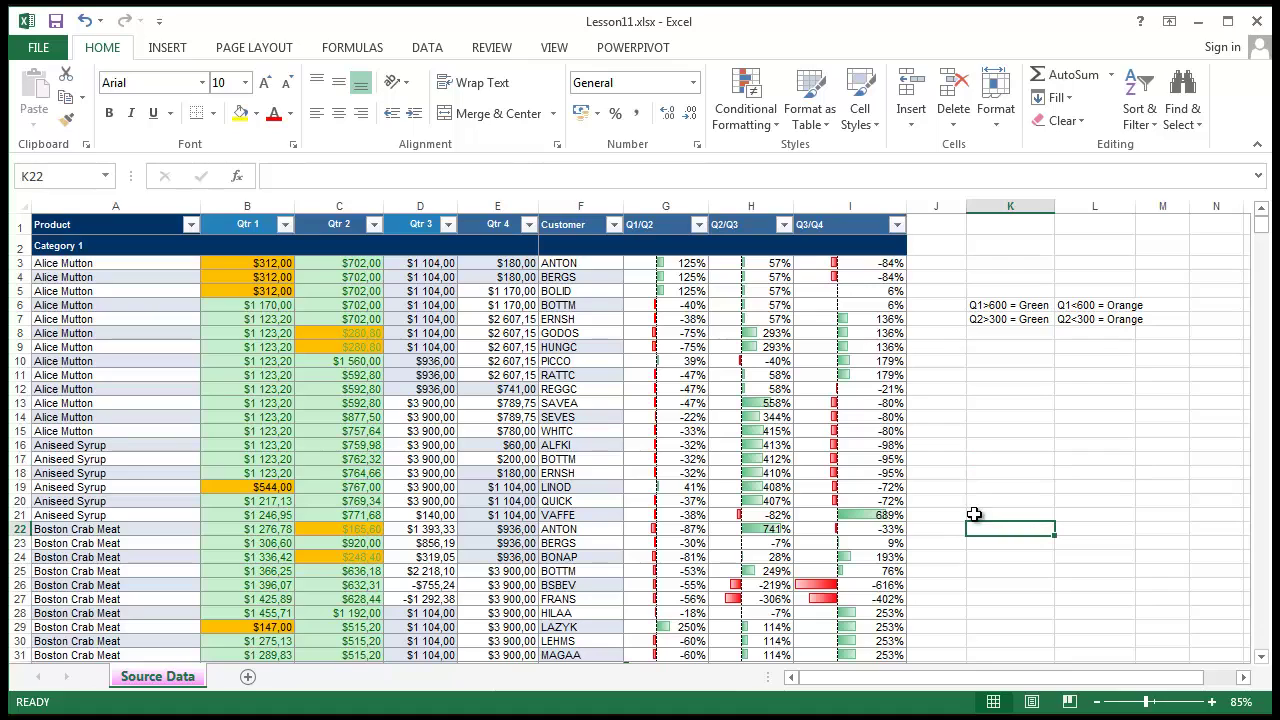
Inspect the sort and filter choices of the Qtr 3 column and the Group command for outlining data
click(427, 50)
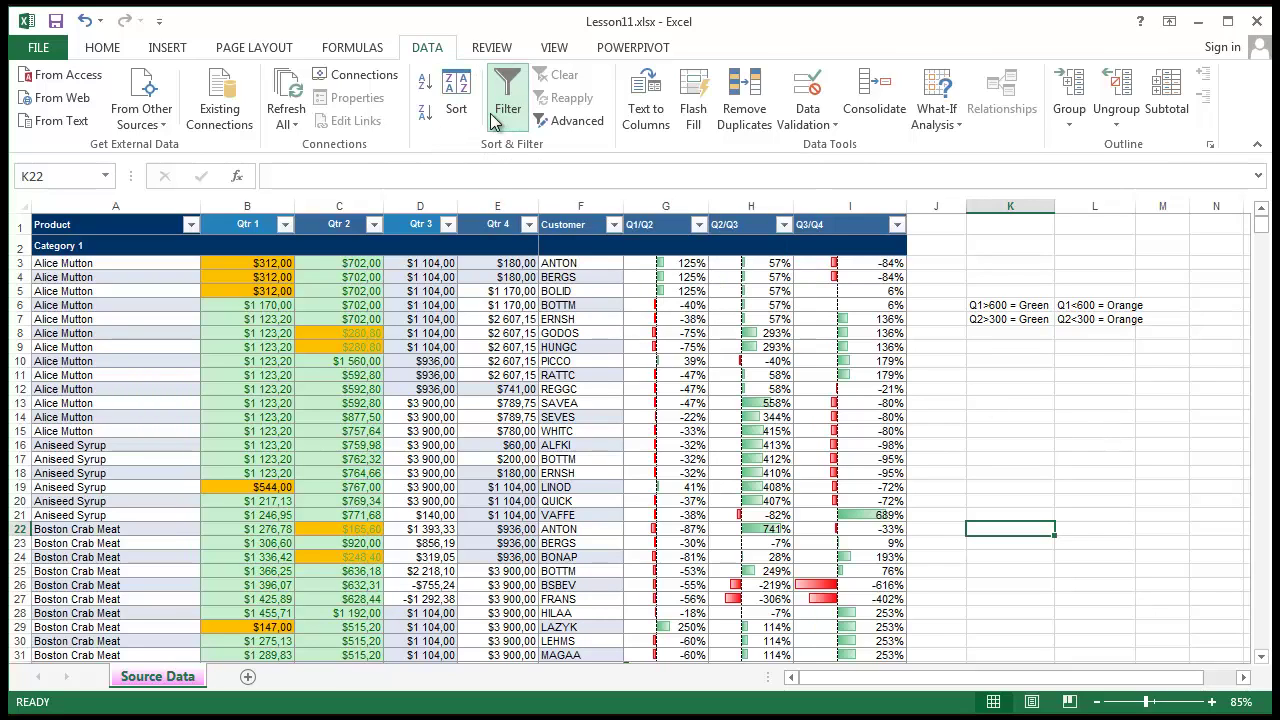
click(446, 225)
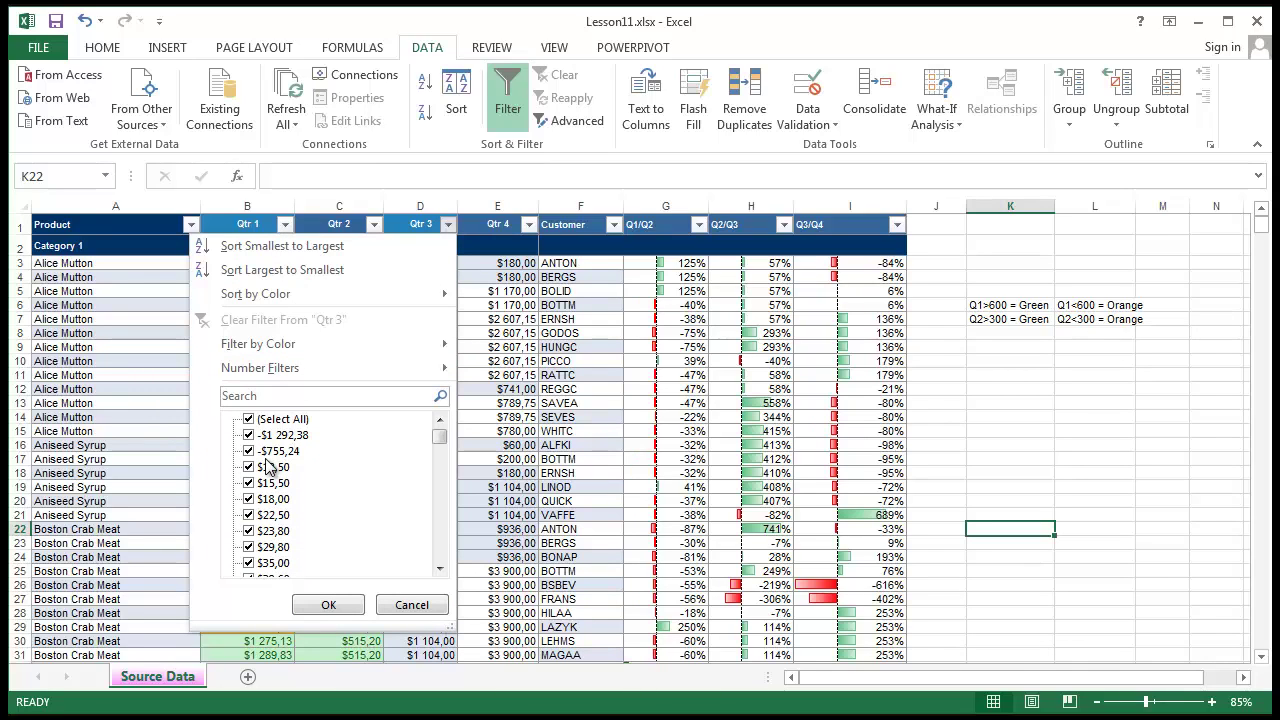
click(1097, 386)
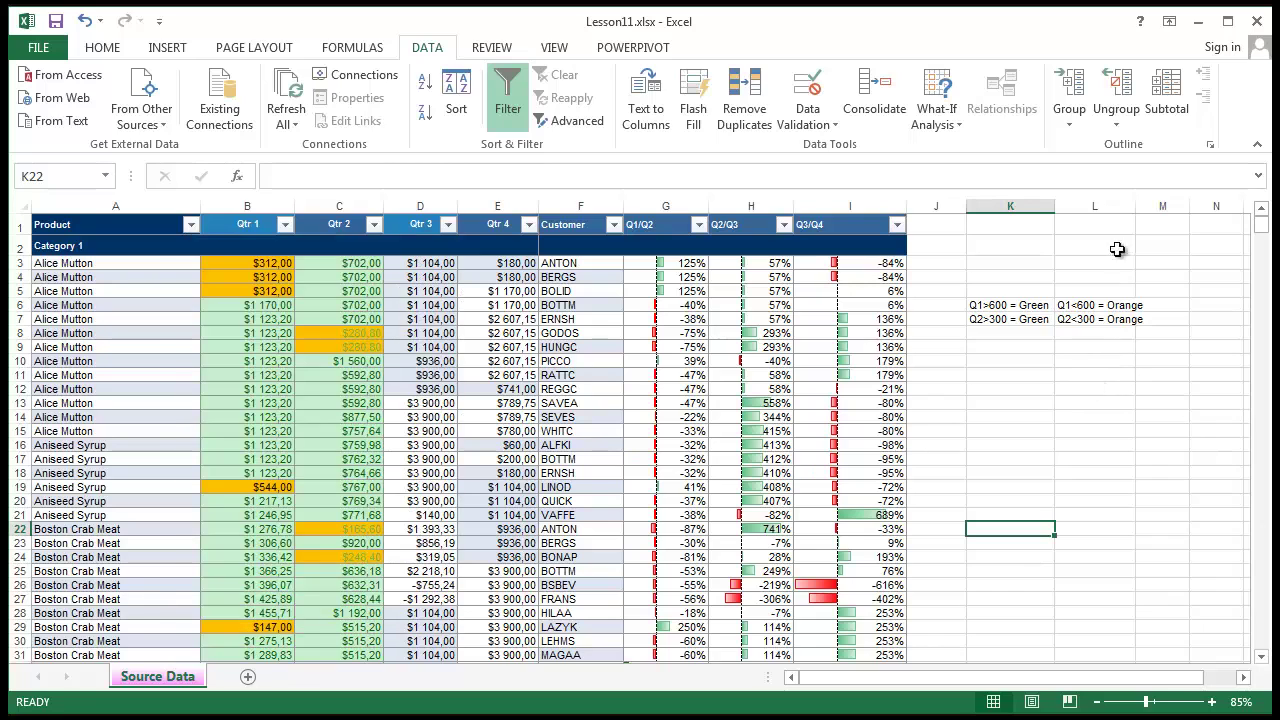
click(1065, 124)
click(1077, 523)
Look over the review tools and view the worksheet in Page Break Preview and in Page Layout view
click(492, 47)
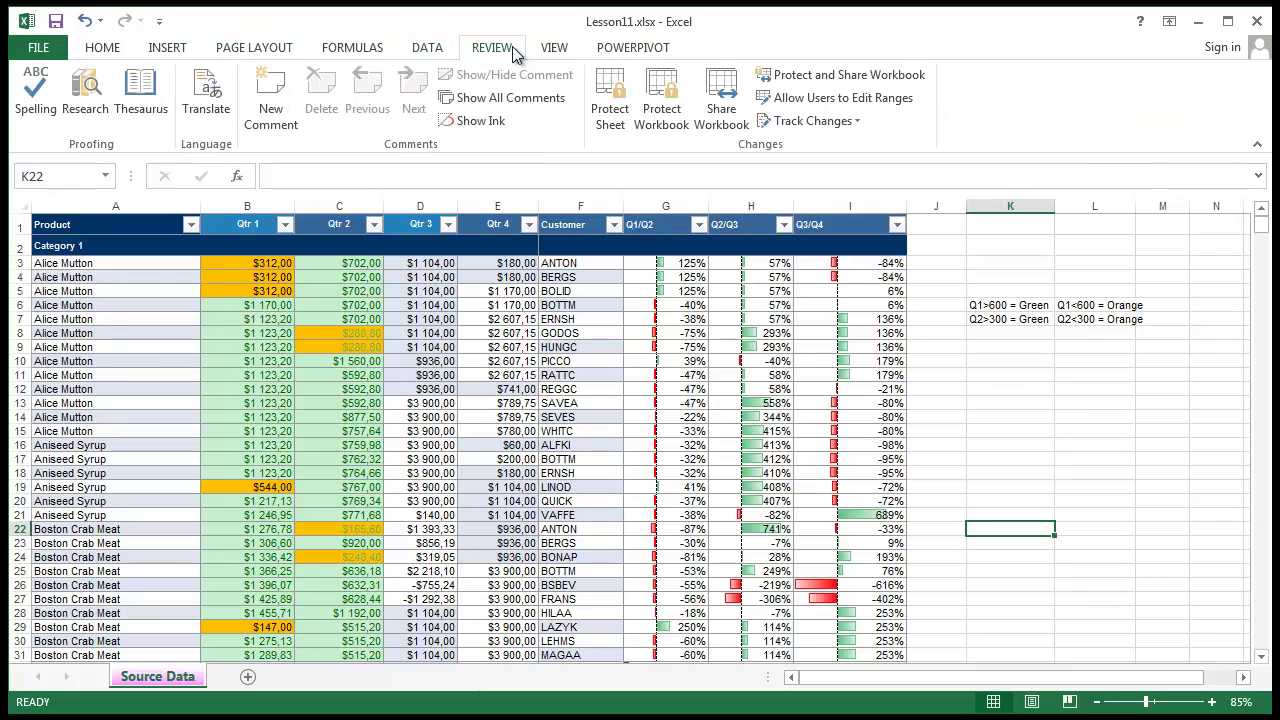
click(556, 48)
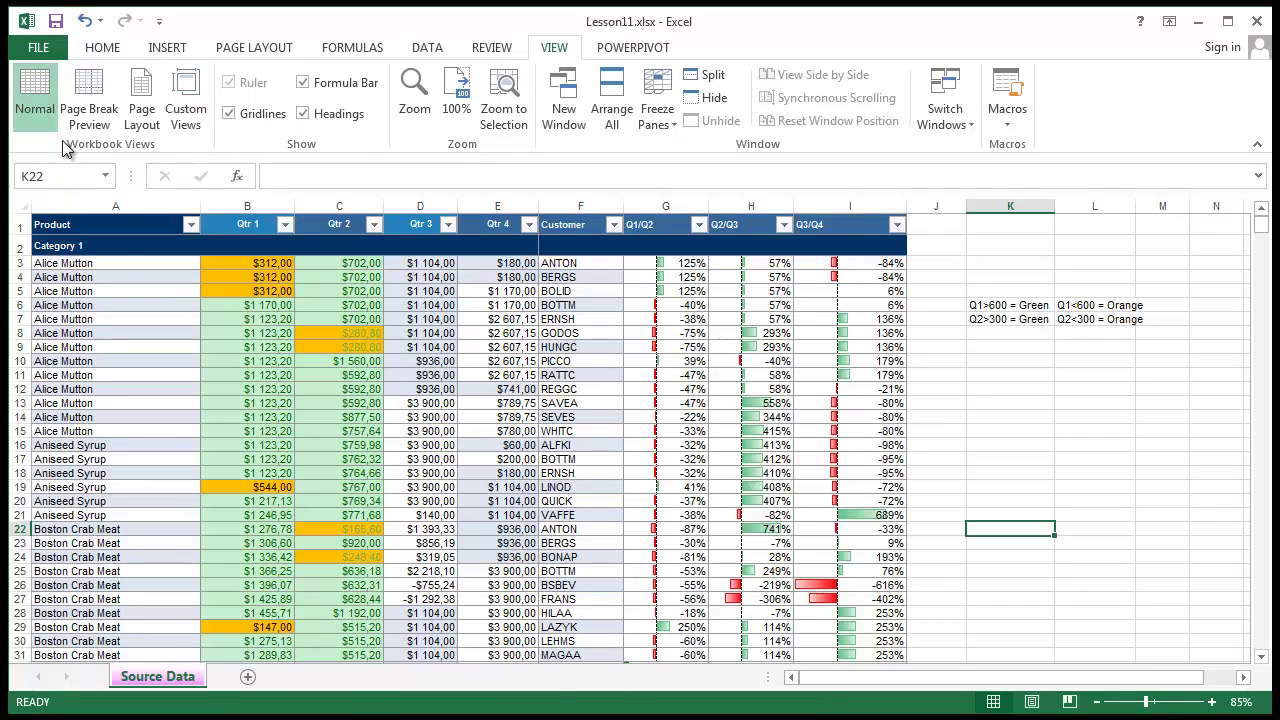
click(1036, 642)
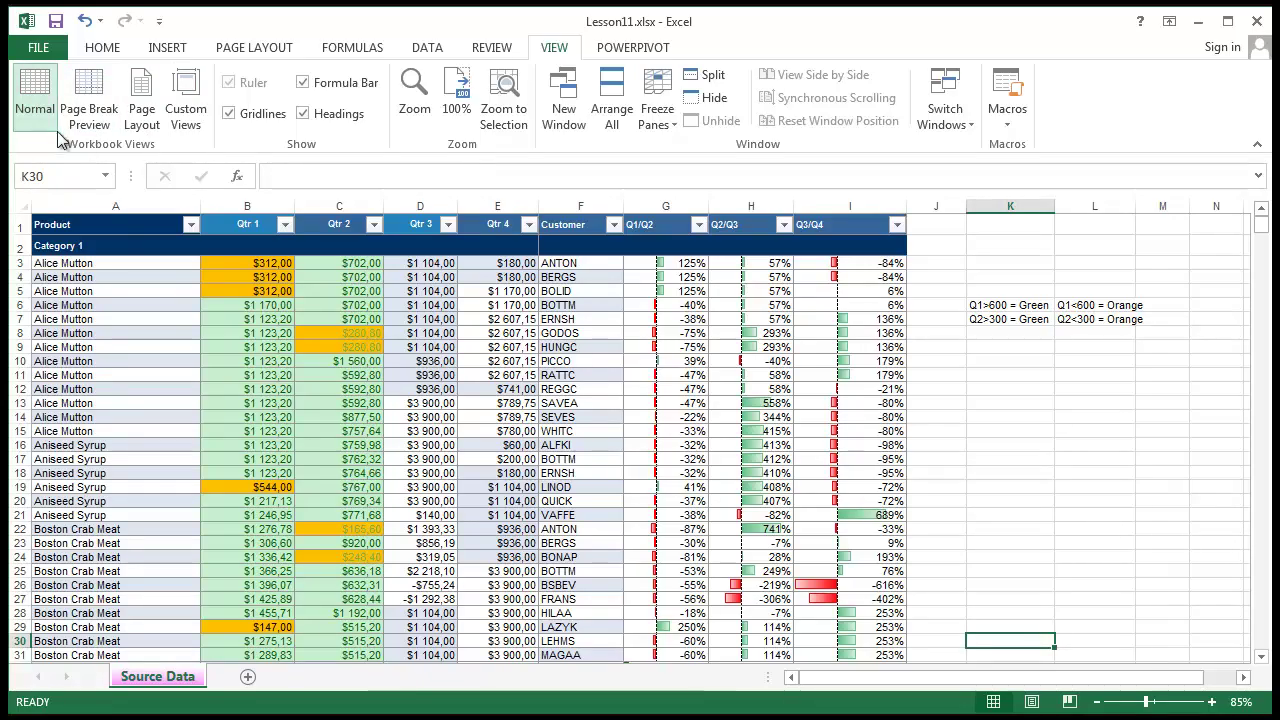
click(100, 112)
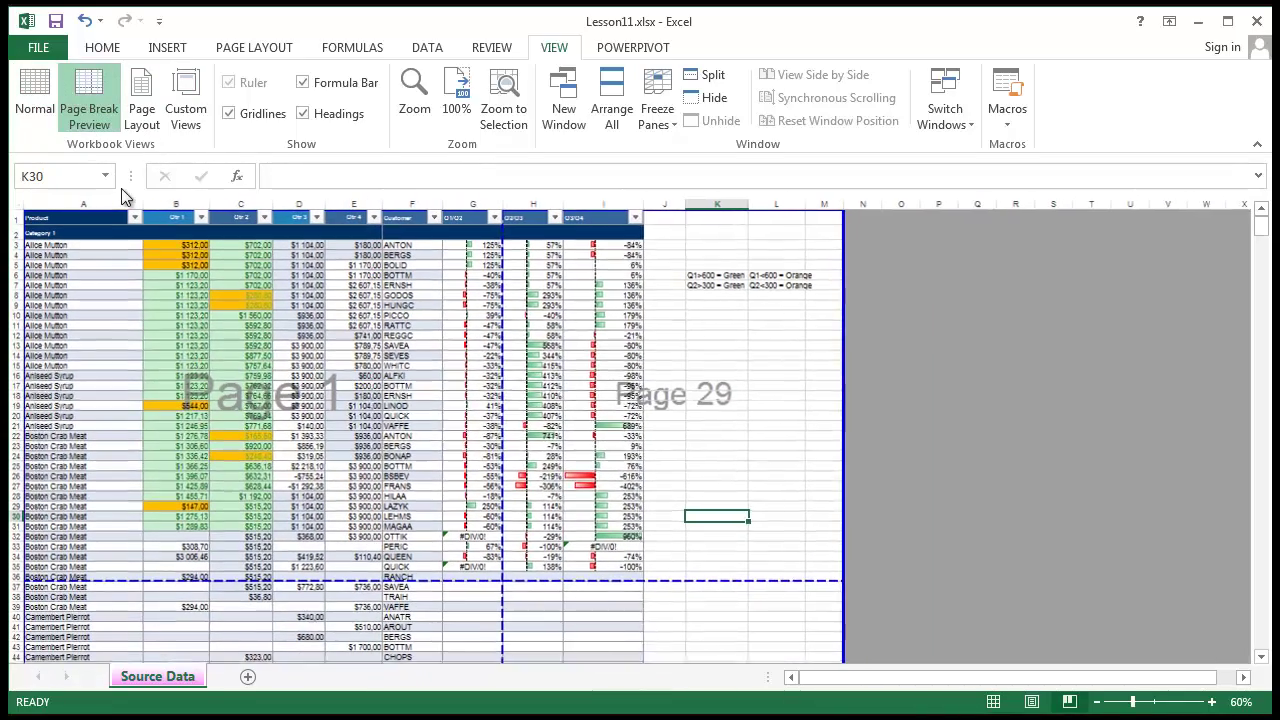
click(143, 118)
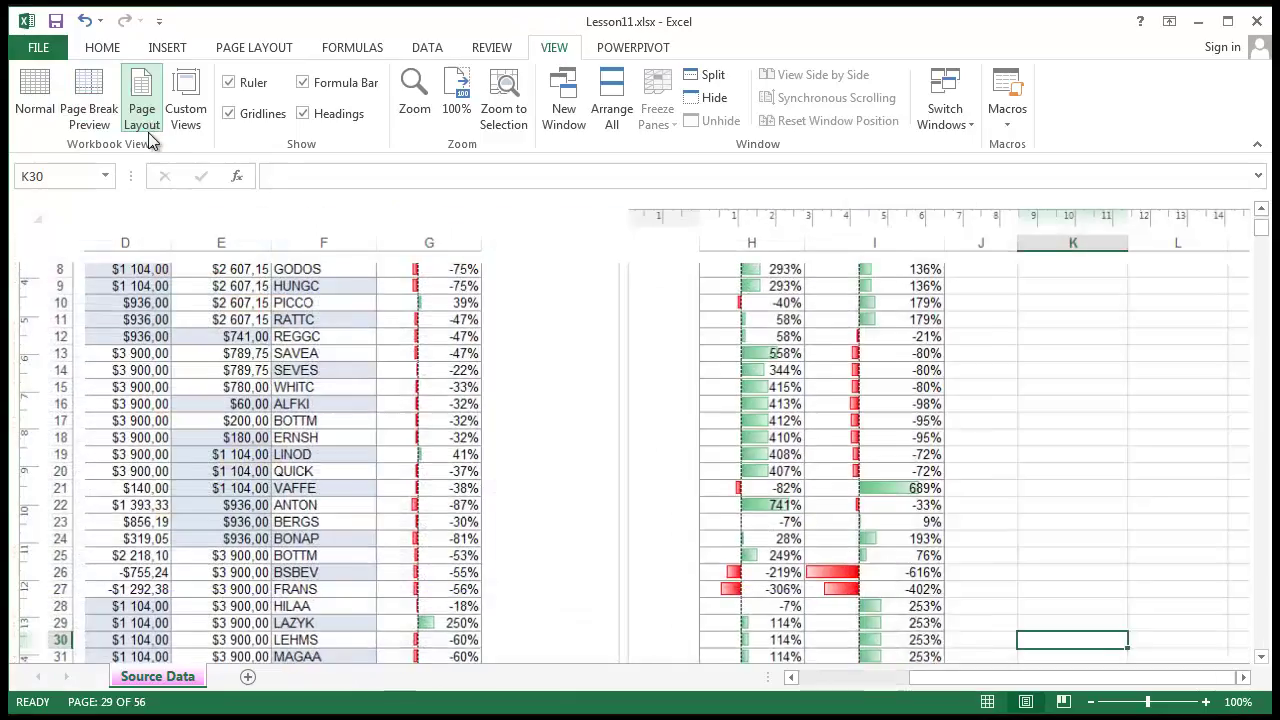
Inspect the custom views list and the settings for adding a new view, without saving one
click(183, 110)
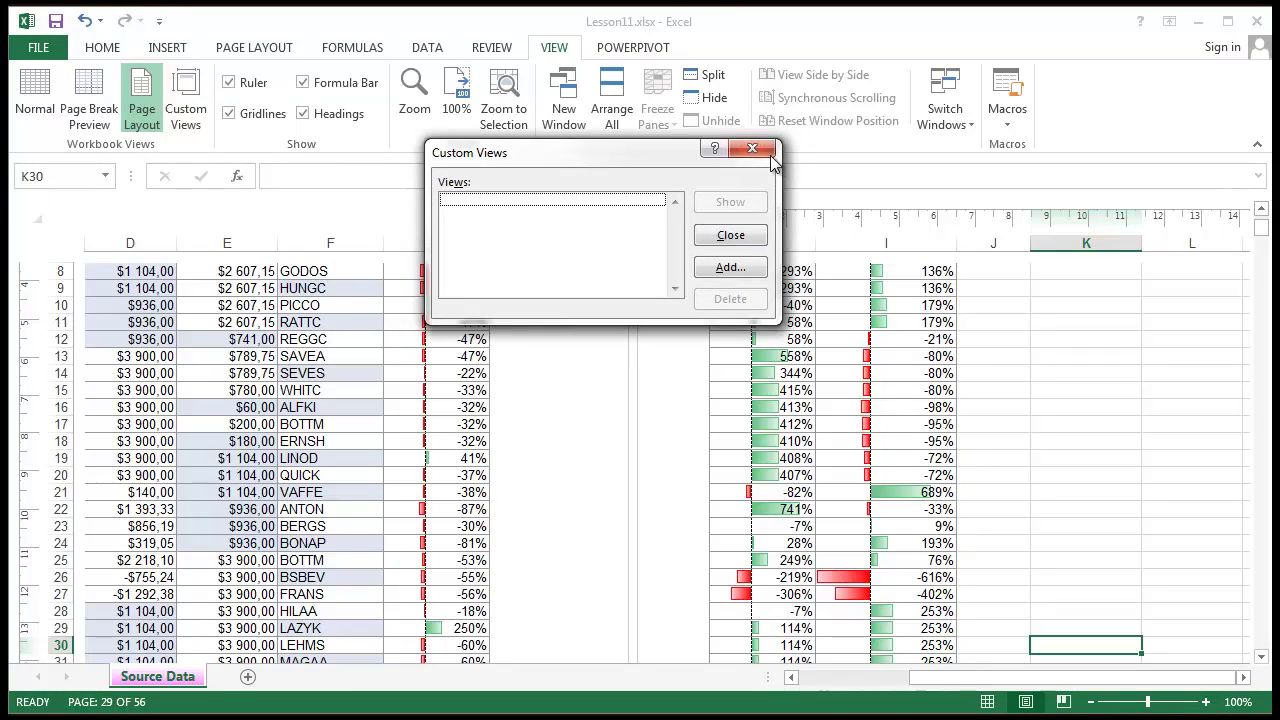
click(729, 268)
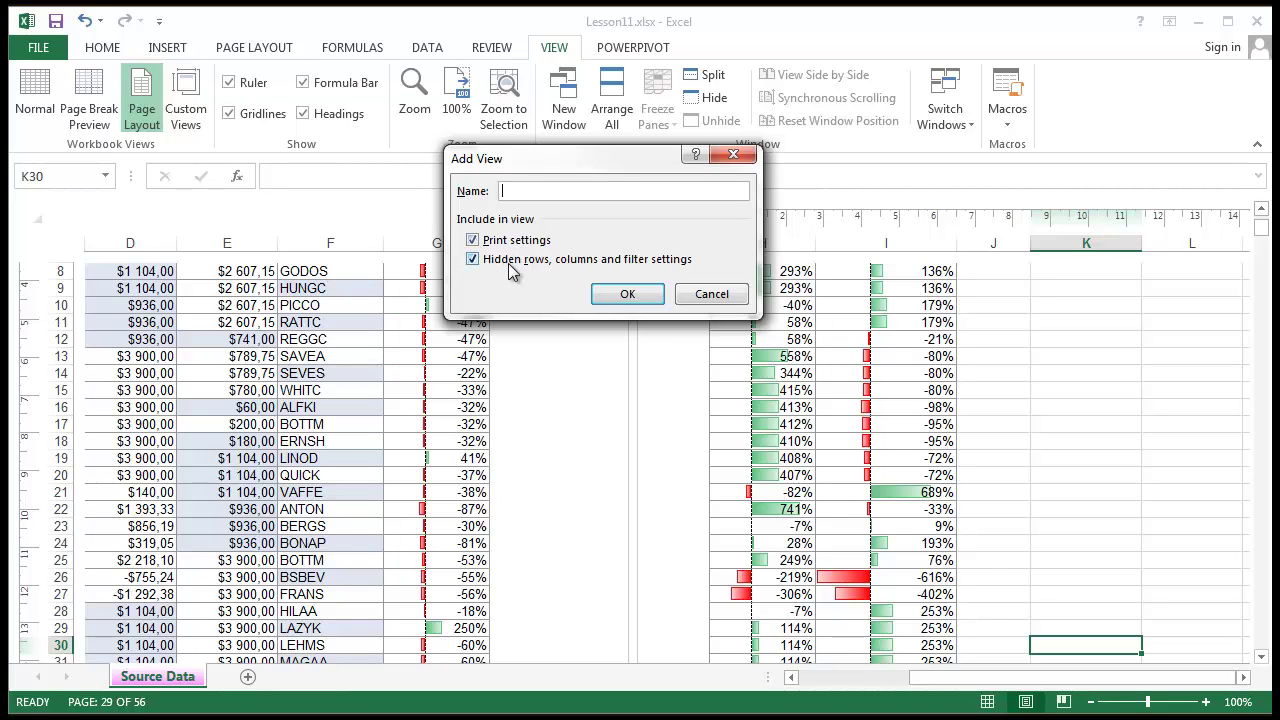
click(713, 295)
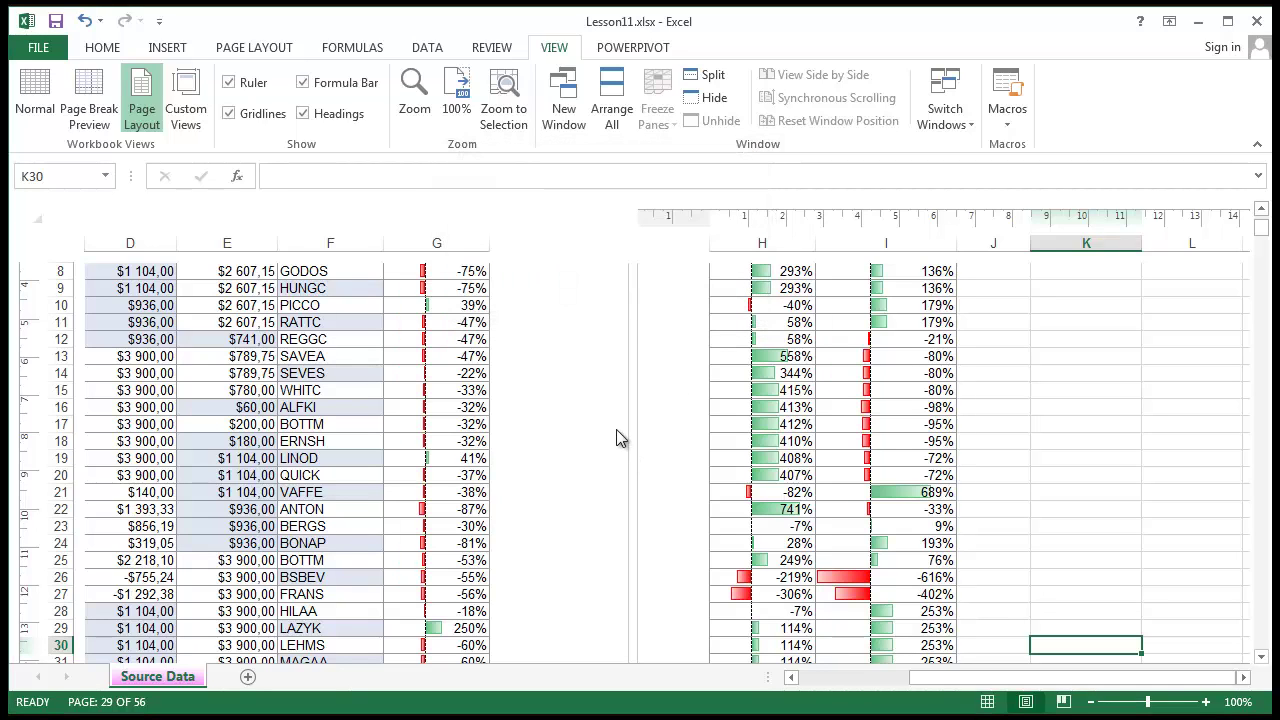
Return the worksheet to Normal view at 85% zoom, showing the start of the table
click(50, 88)
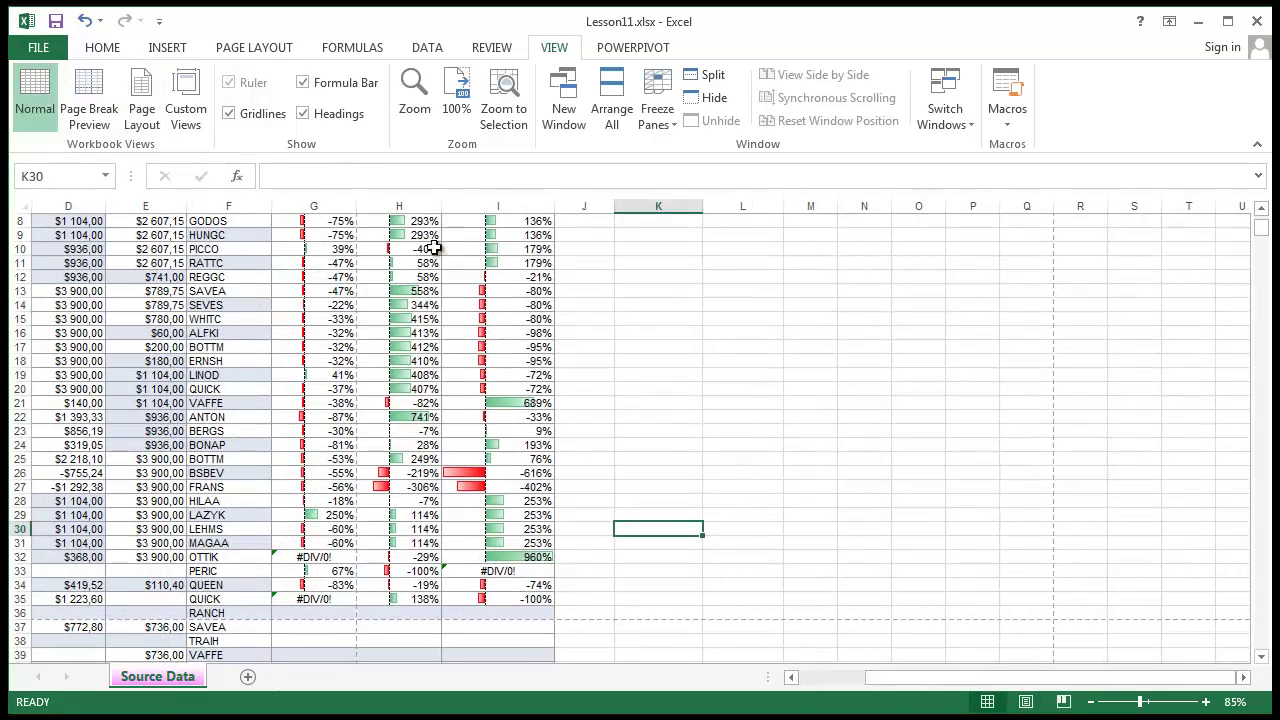
click(720, 386)
scroll(660, 484, up, 2)
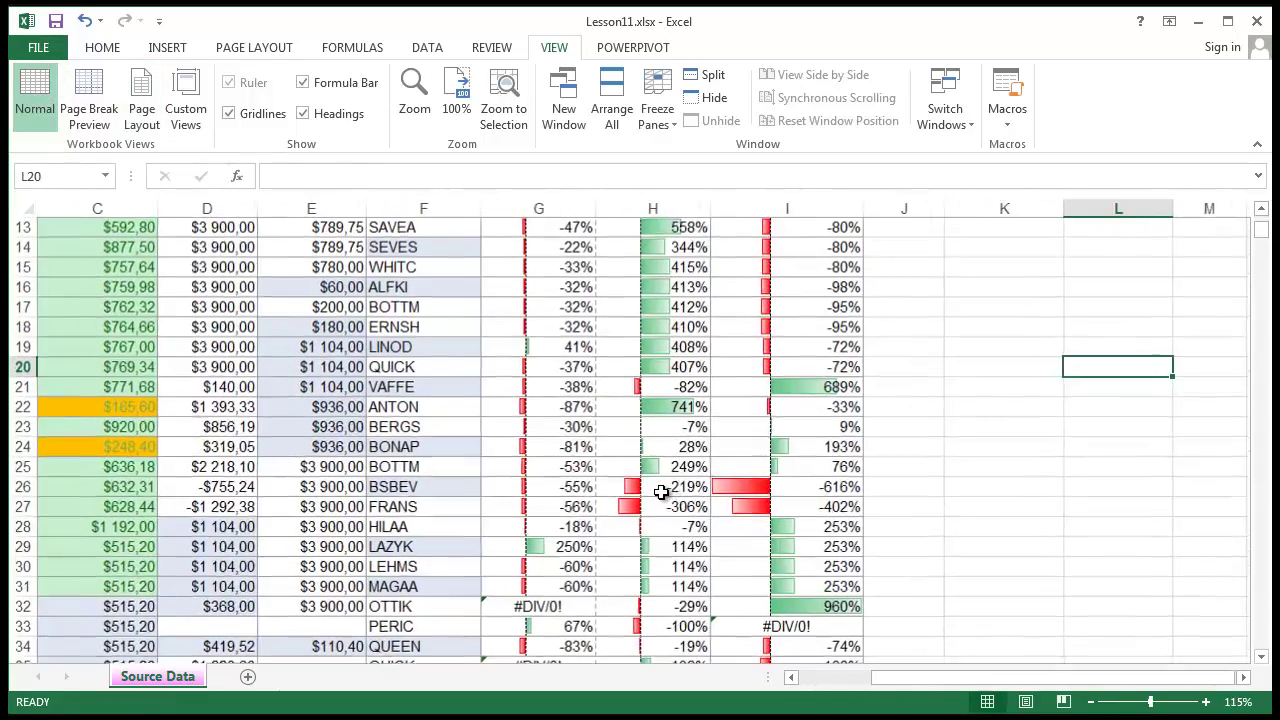
scroll(660, 484, down, 1)
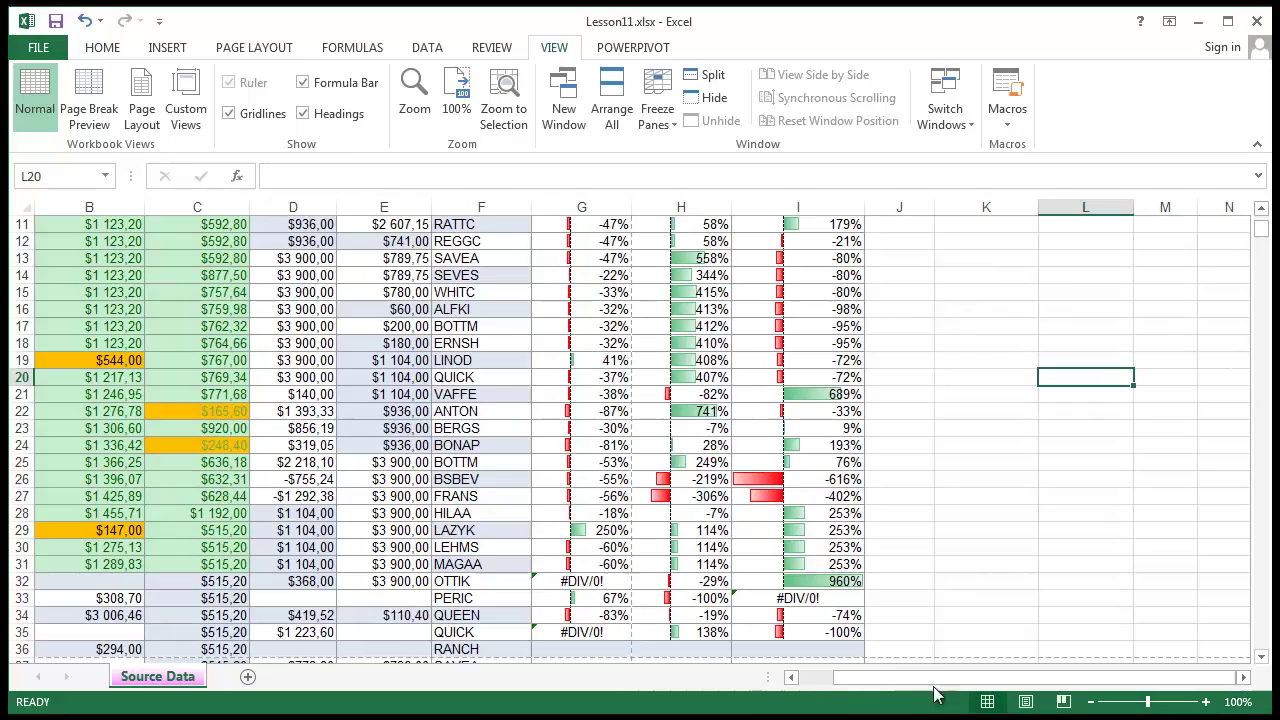
click(790, 677)
scroll(815, 609, down, 1)
scroll(815, 609, up, 3)
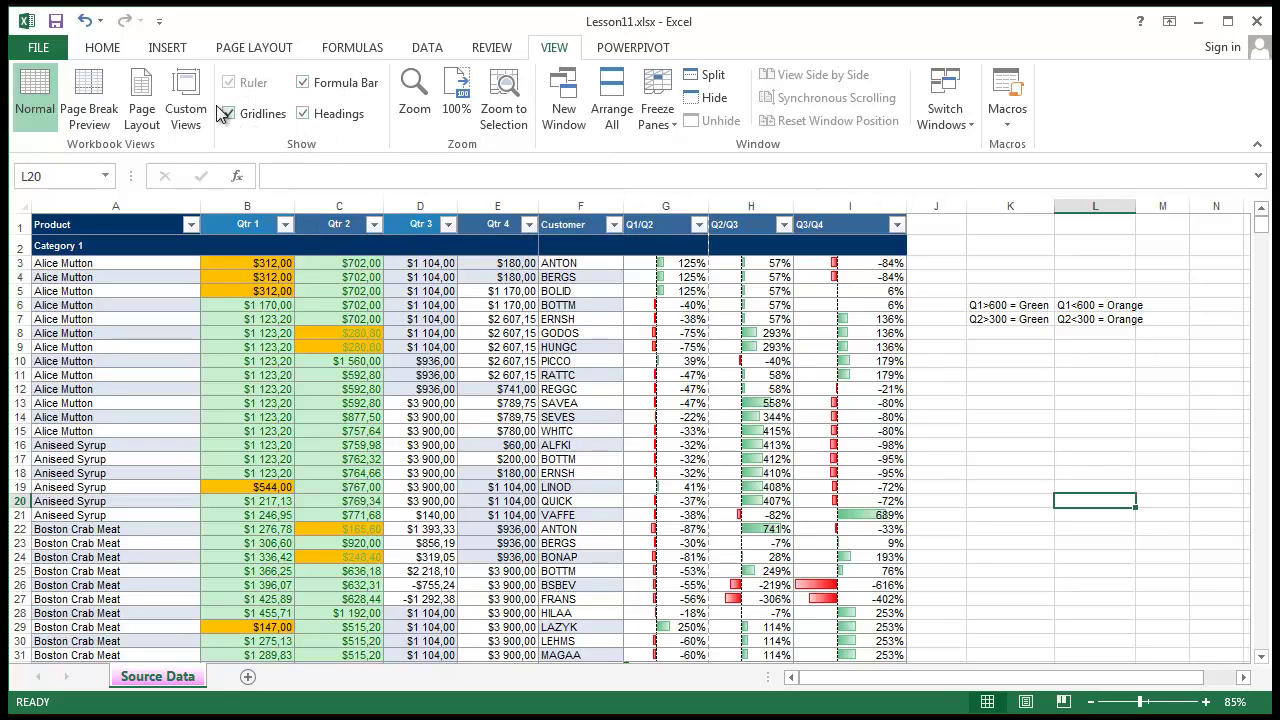
Hide the formula bar, select several cells in the table up to H15, and show the formula bar again
click(303, 84)
click(303, 84)
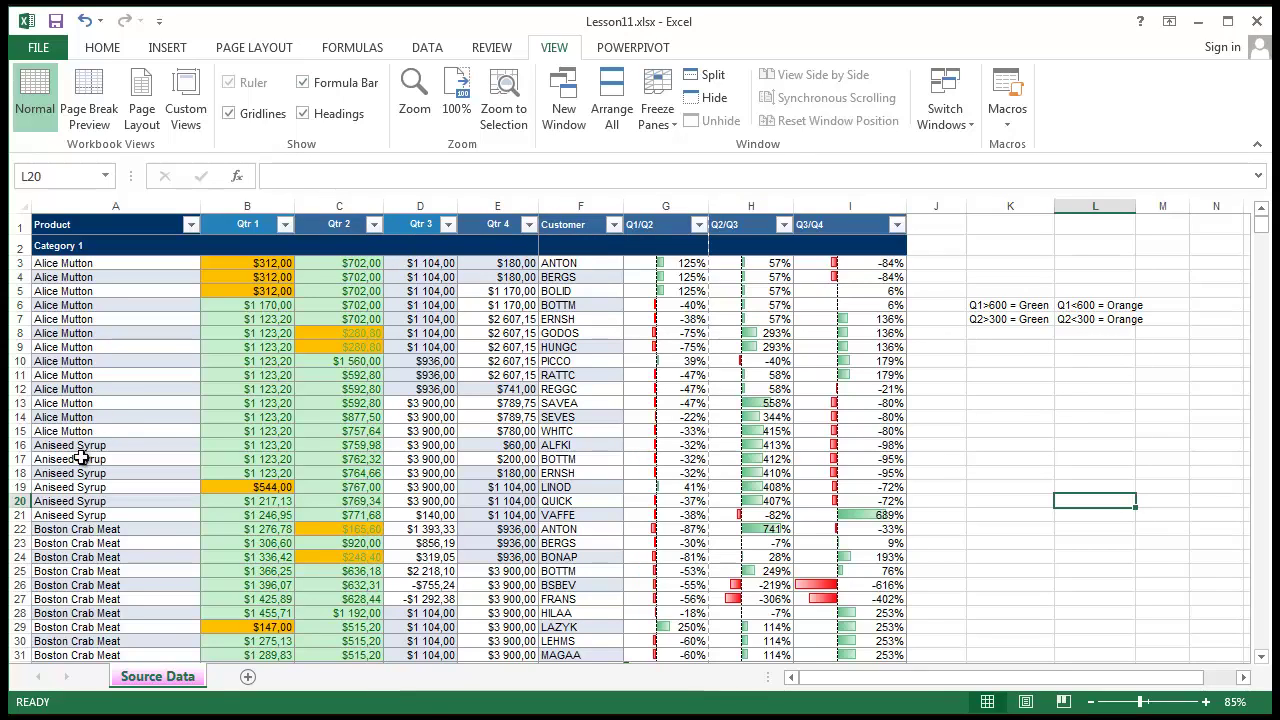
click(330, 86)
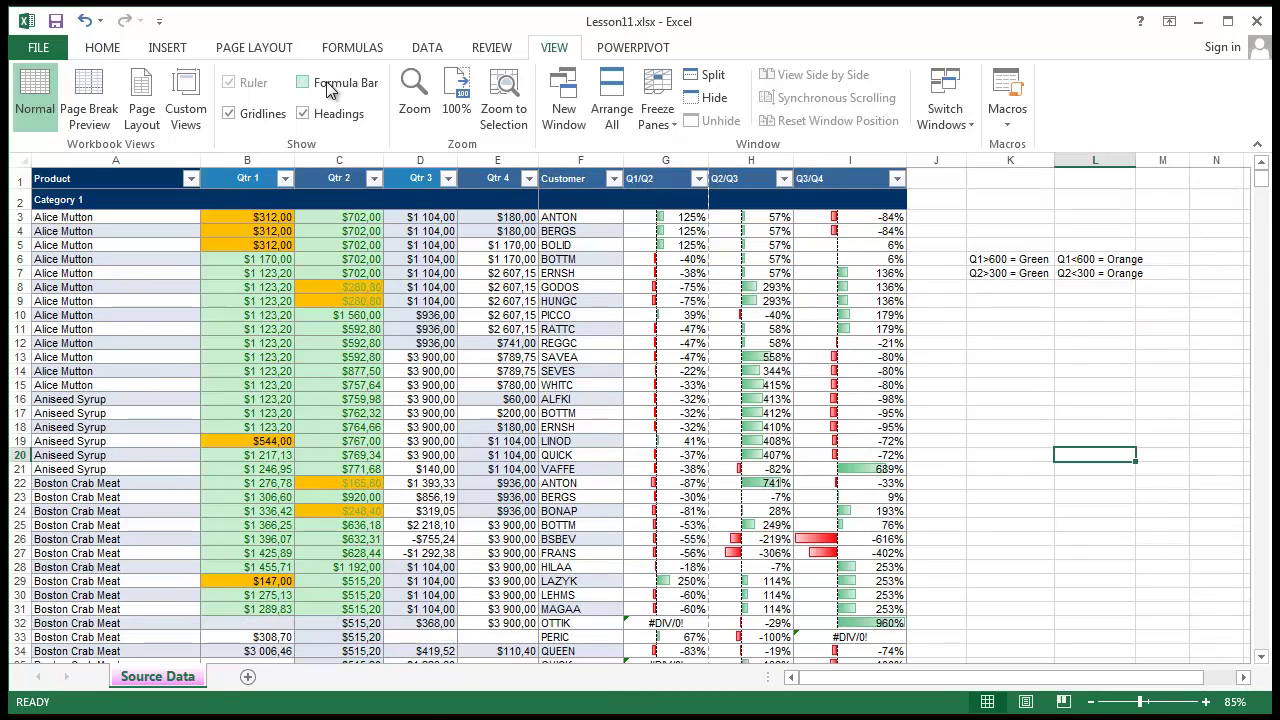
click(698, 334)
click(518, 345)
click(697, 251)
click(802, 356)
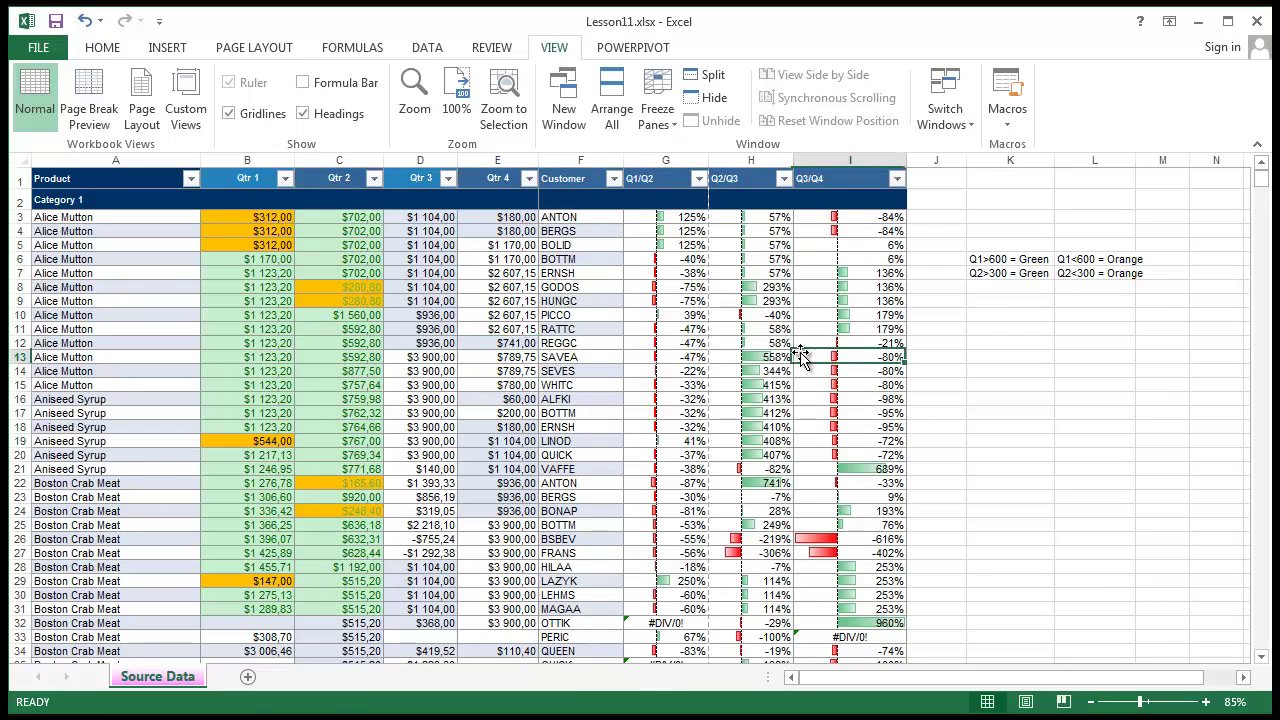
click(712, 384)
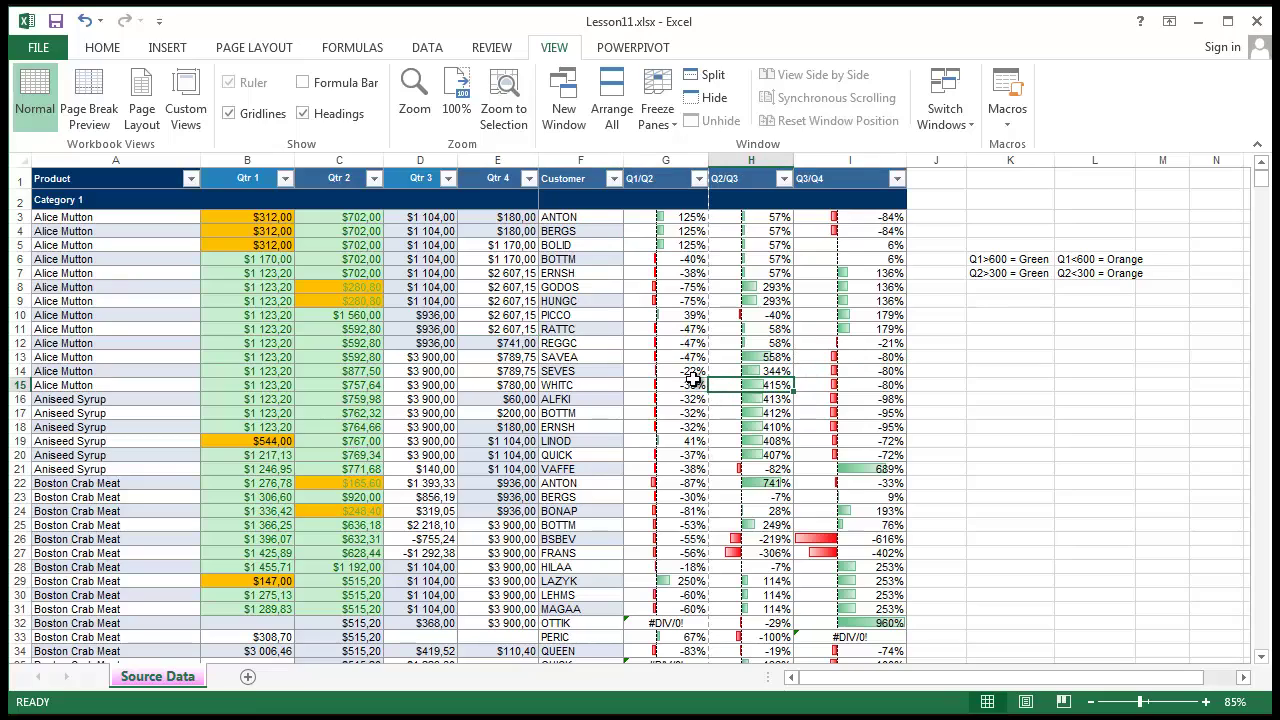
click(302, 82)
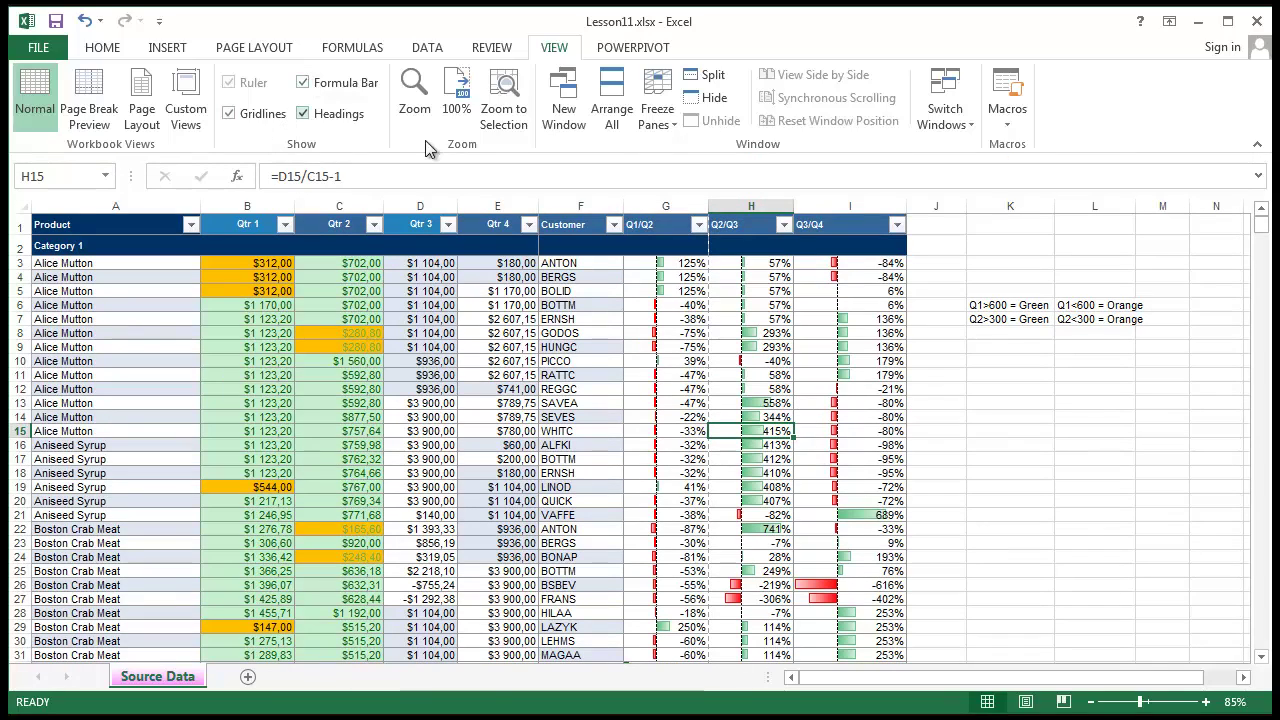
scroll(457, 486, down, 5)
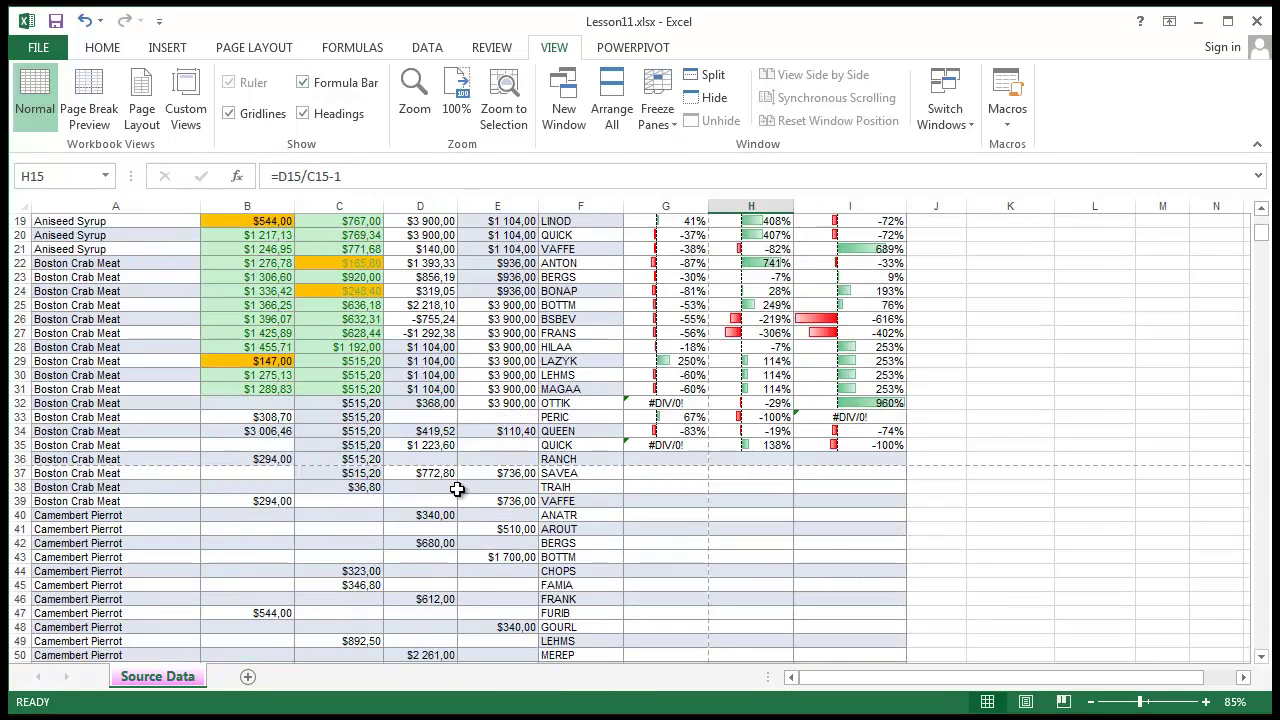
scroll(457, 486, up, 5)
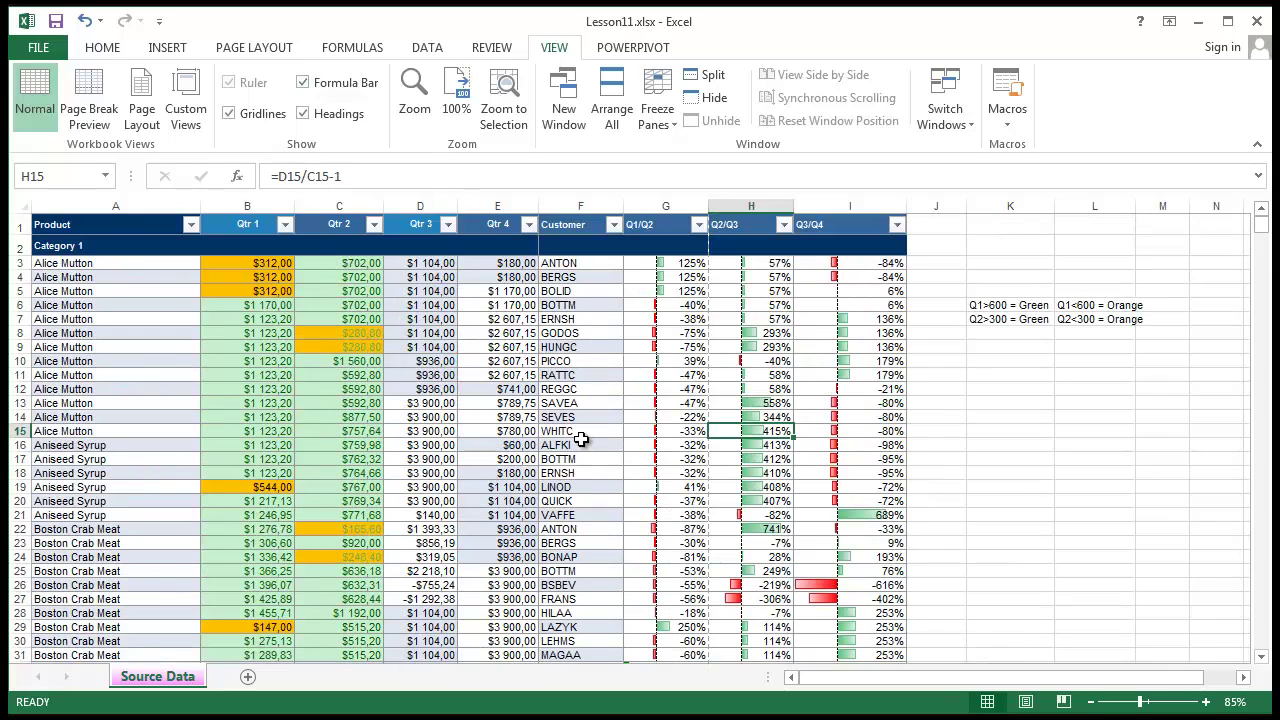
Hide and show the row and column headings several times, leaving them shown
click(303, 114)
click(303, 114)
click(303, 114)
click(303, 114)
click(303, 114)
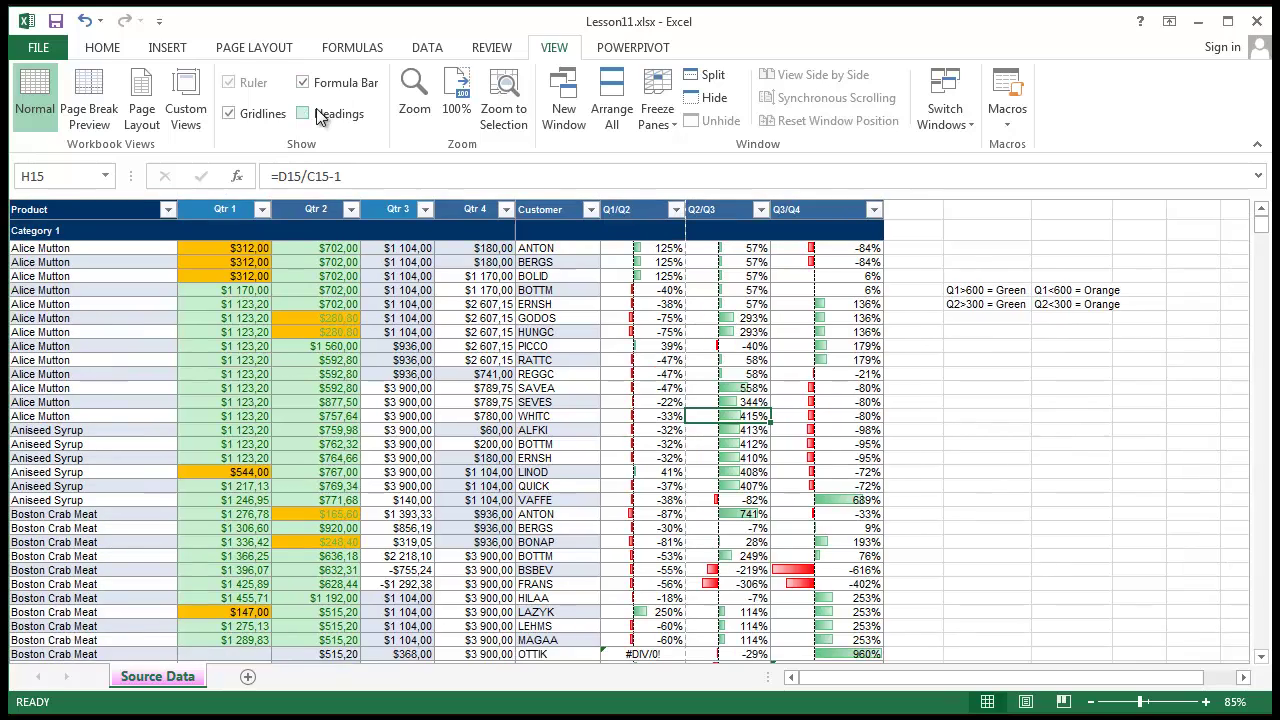
click(303, 114)
Hide the worksheet gridlines, select several blank cells beside the table, and show the gridlines again
click(230, 115)
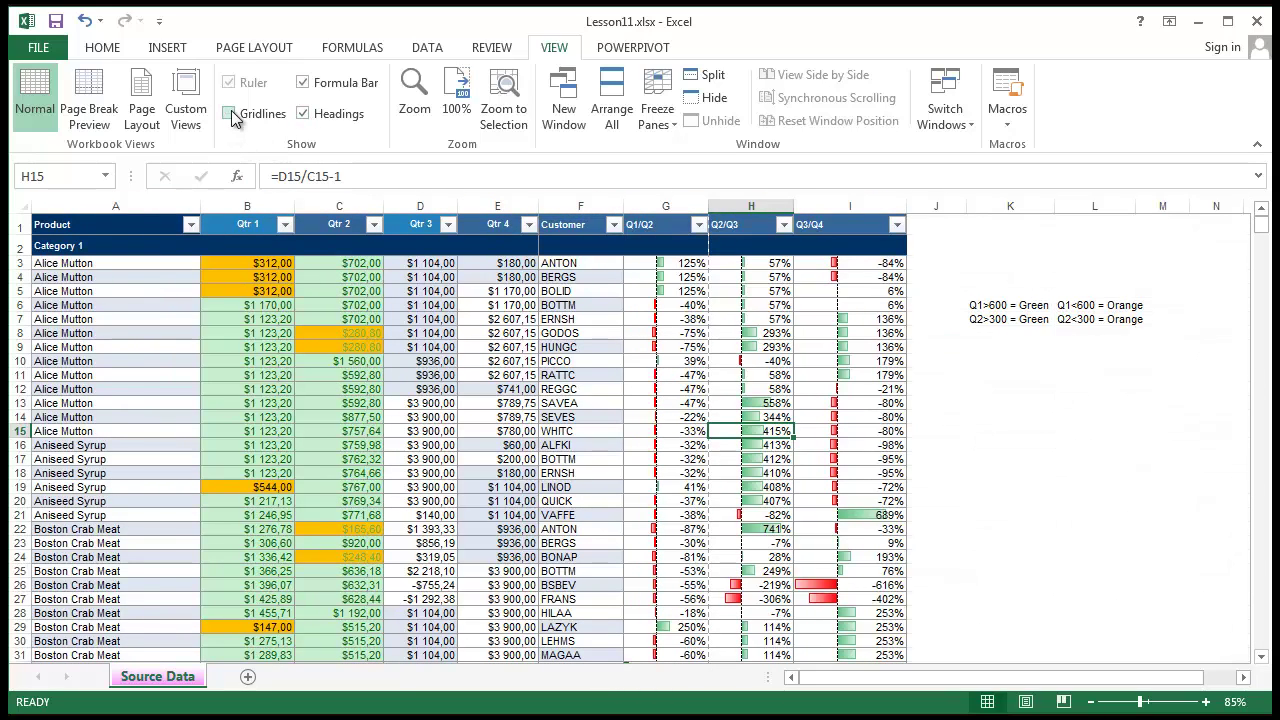
click(230, 115)
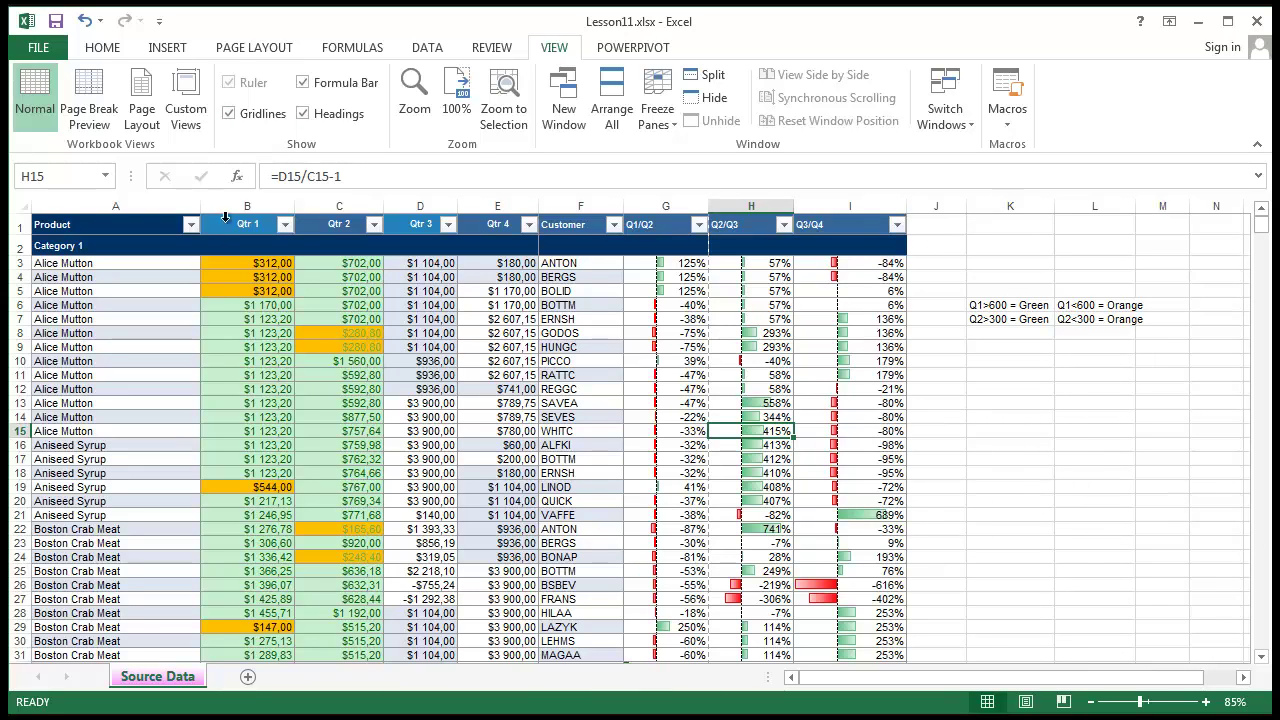
click(245, 115)
click(1005, 264)
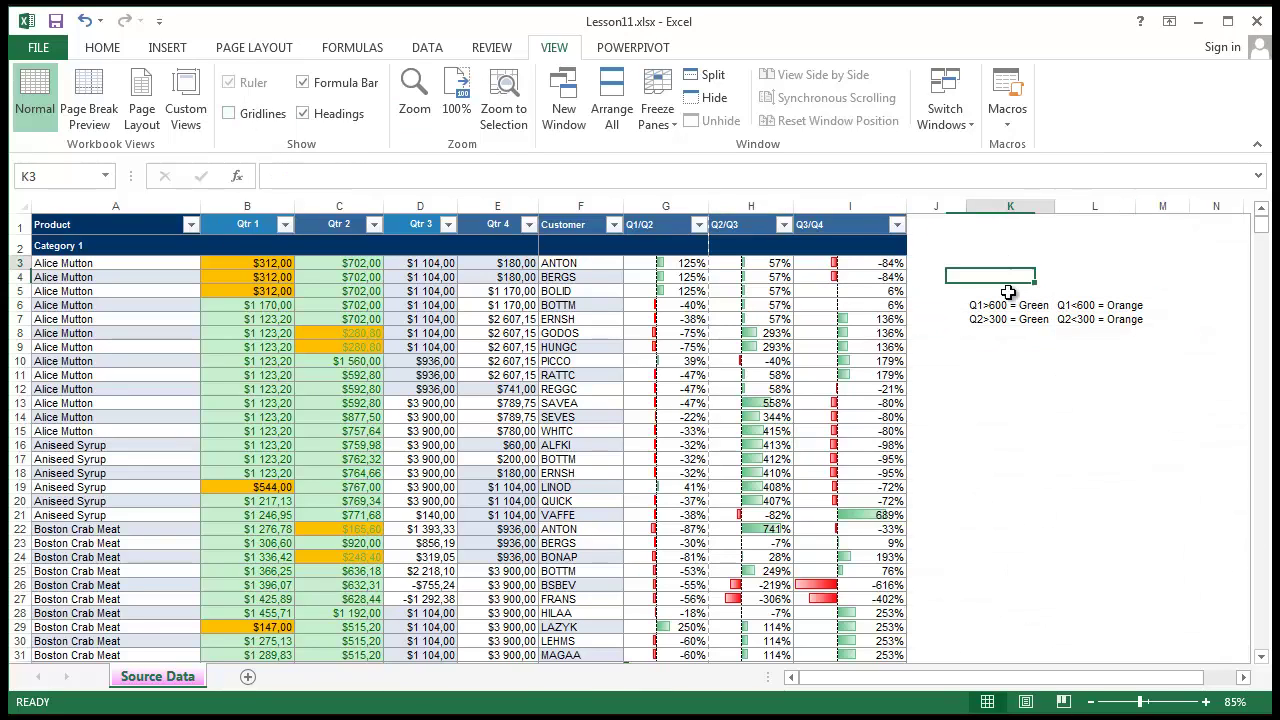
click(1032, 444)
click(1047, 545)
click(1165, 445)
click(1202, 226)
click(1104, 226)
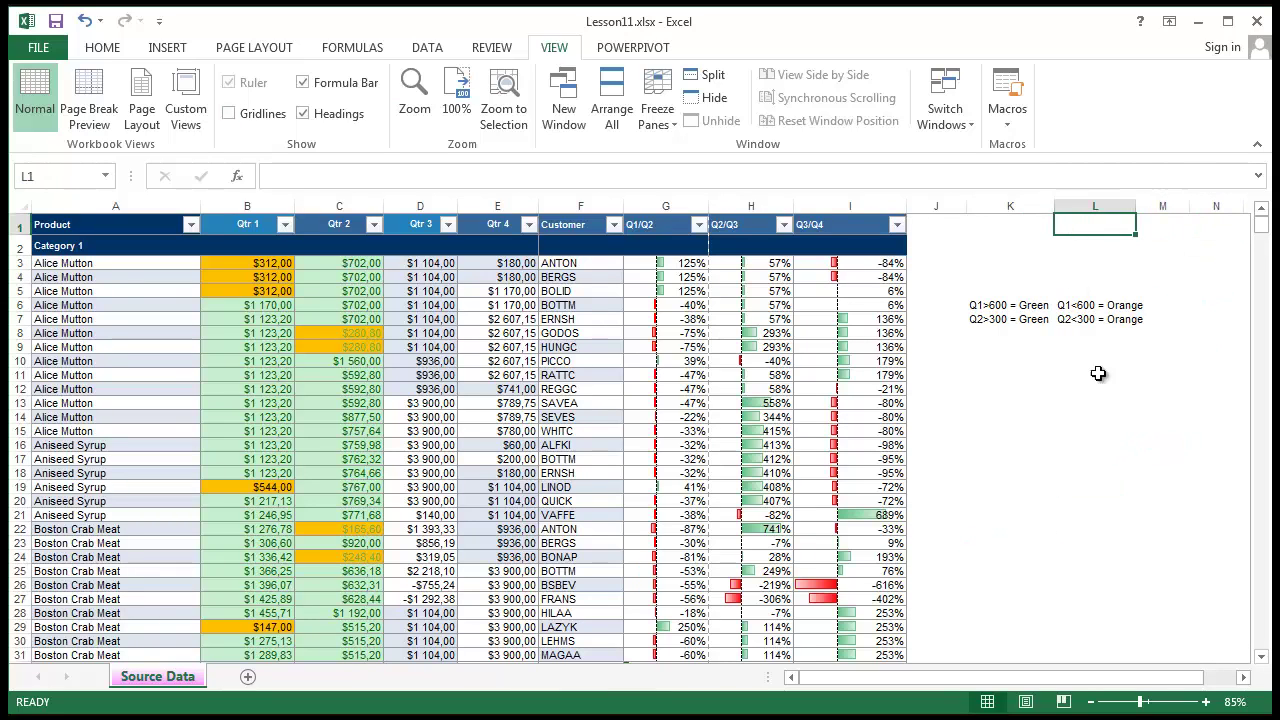
click(1095, 416)
click(229, 113)
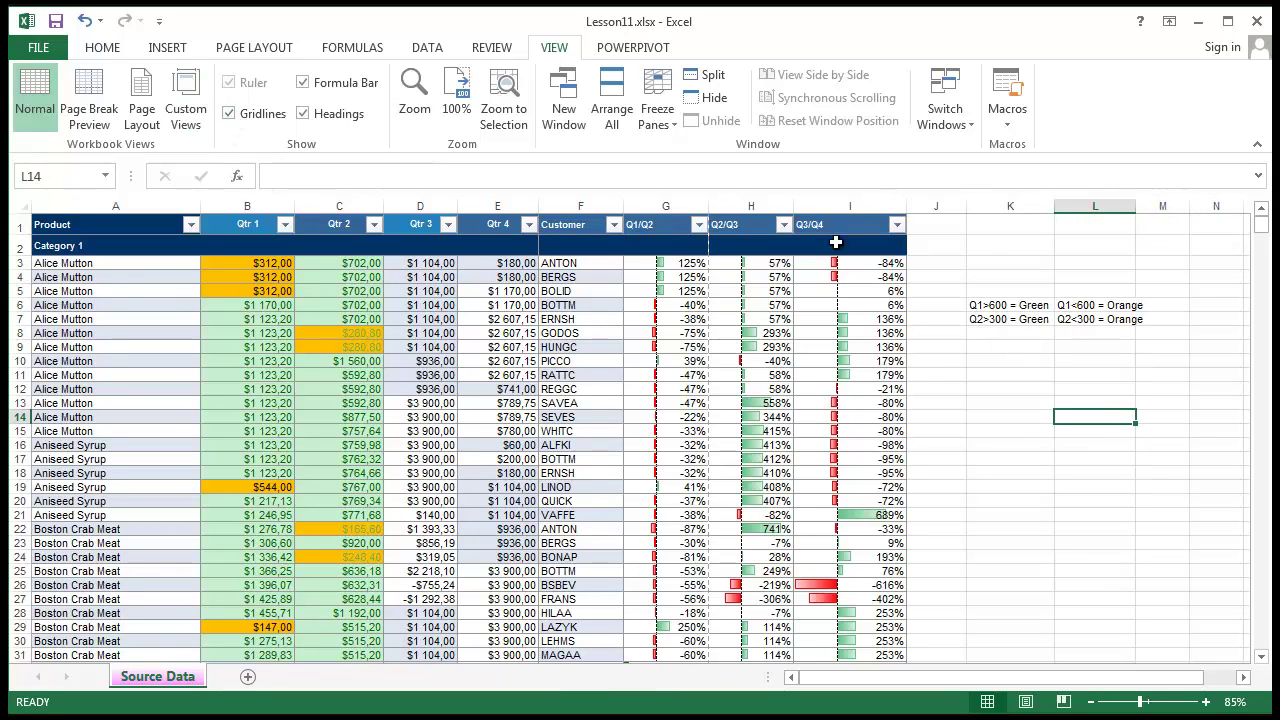
Select cell L22, set the worksheet zoom to 100%, and show the table from column A
click(1110, 527)
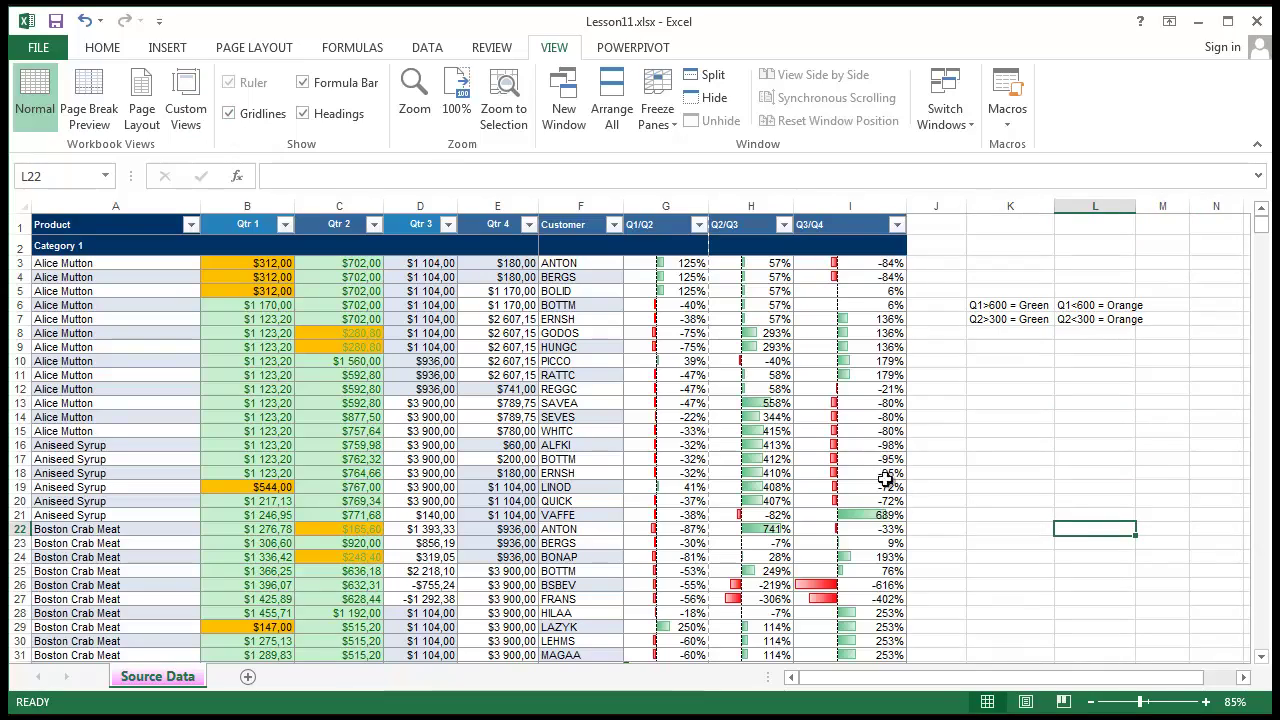
click(452, 118)
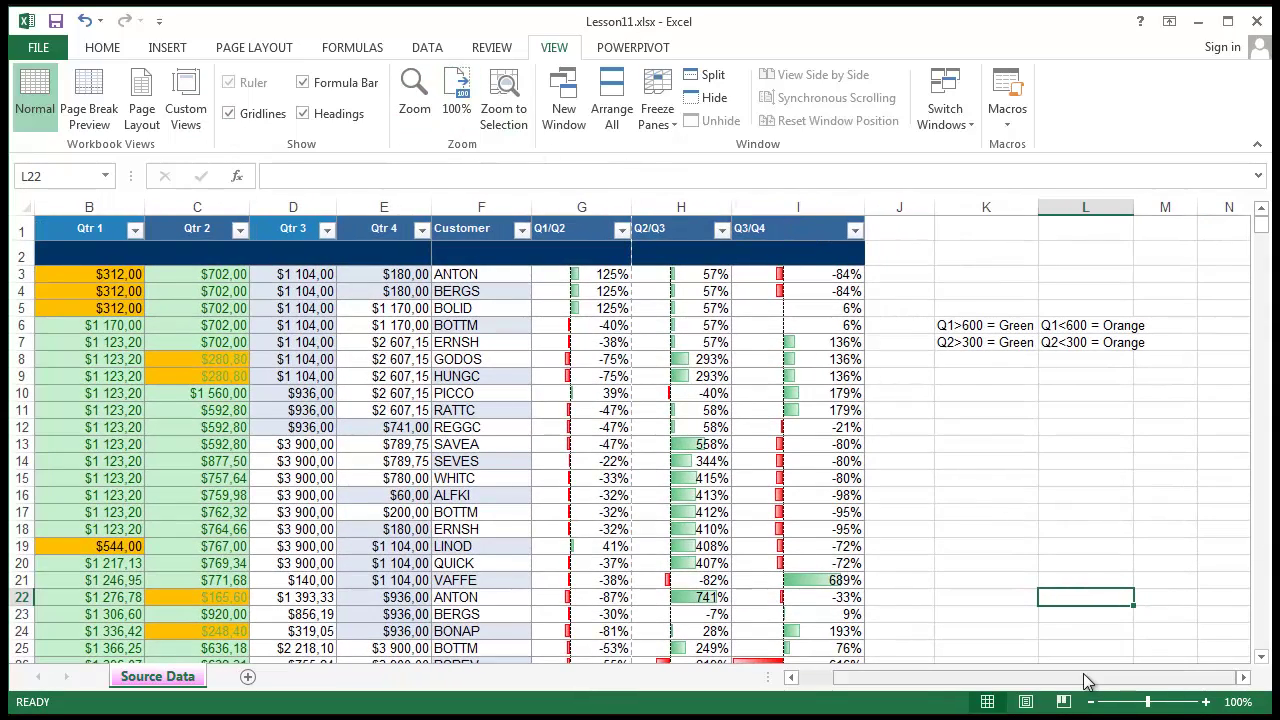
drag(1086, 680, 912, 680)
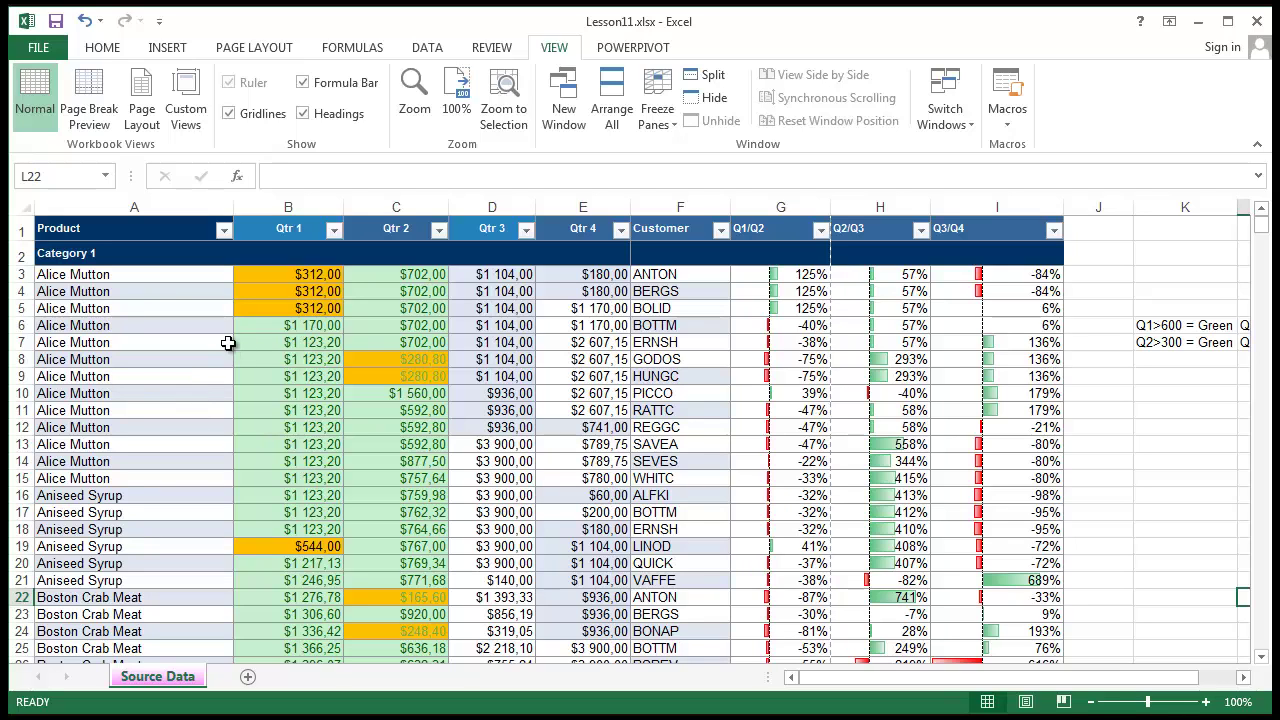
Zoom to the selected cell L22, then return to 100% zoom with column A in view
click(505, 112)
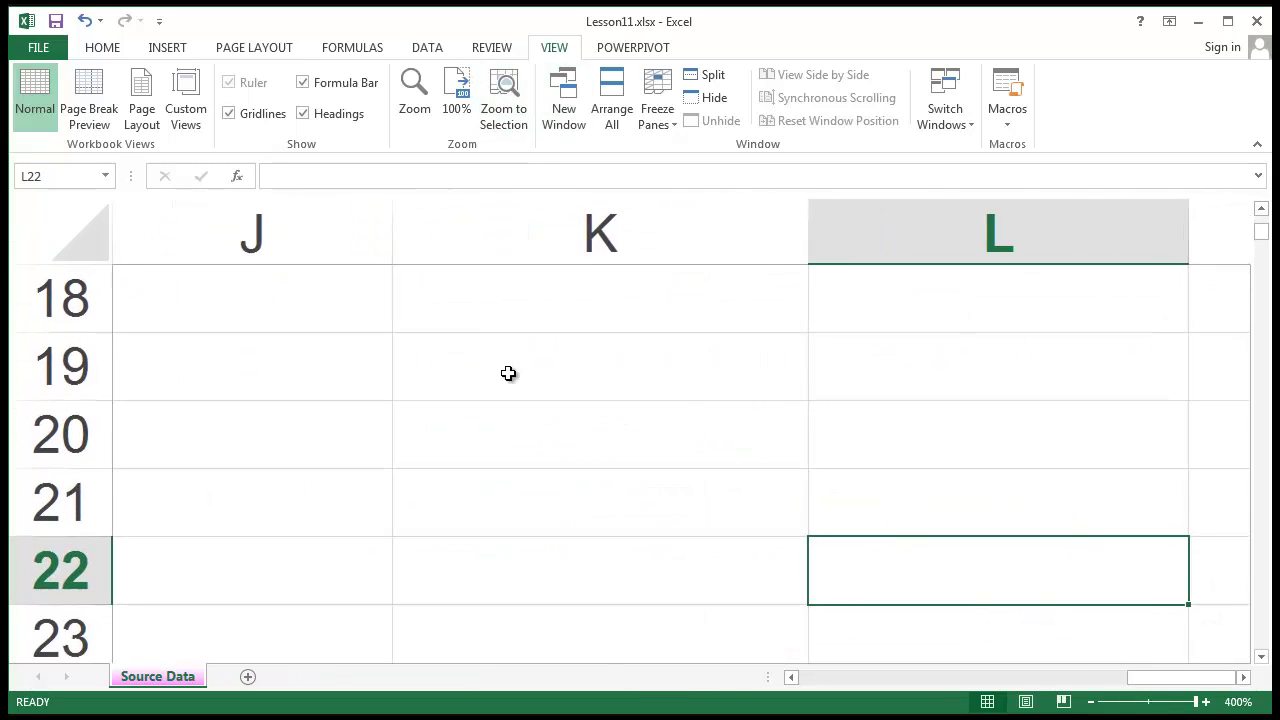
click(456, 98)
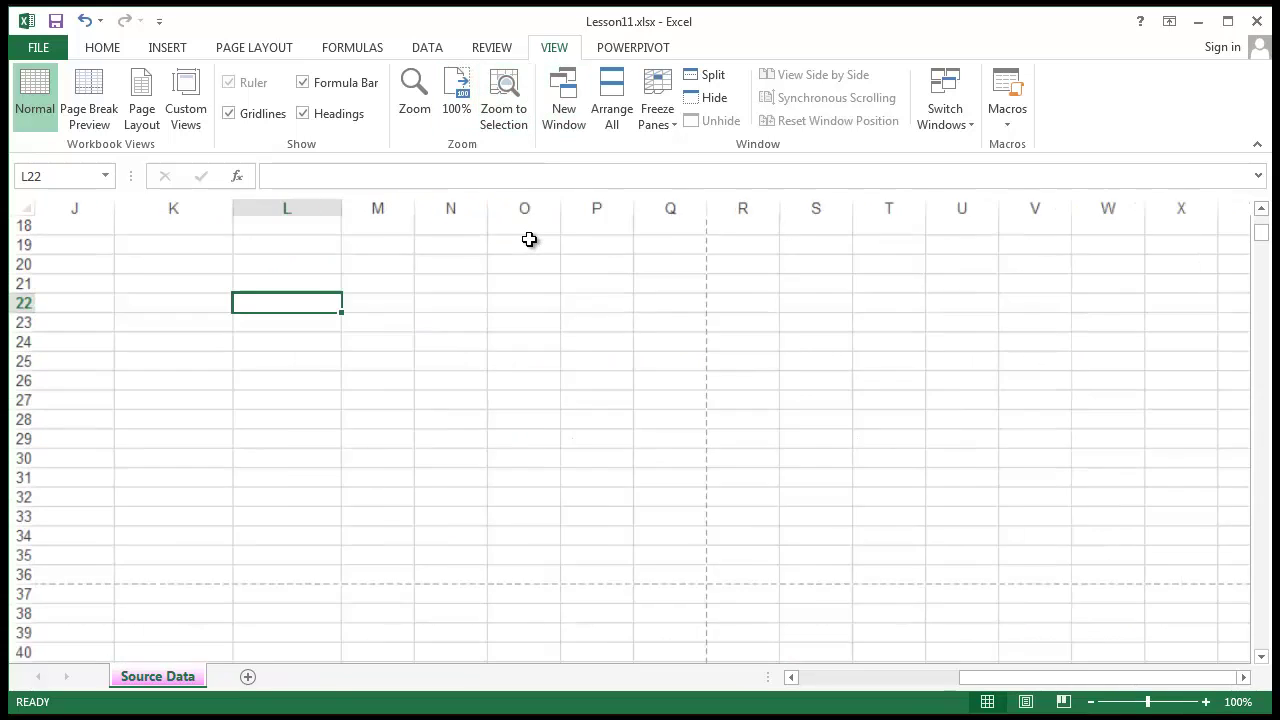
drag(980, 688, 785, 686)
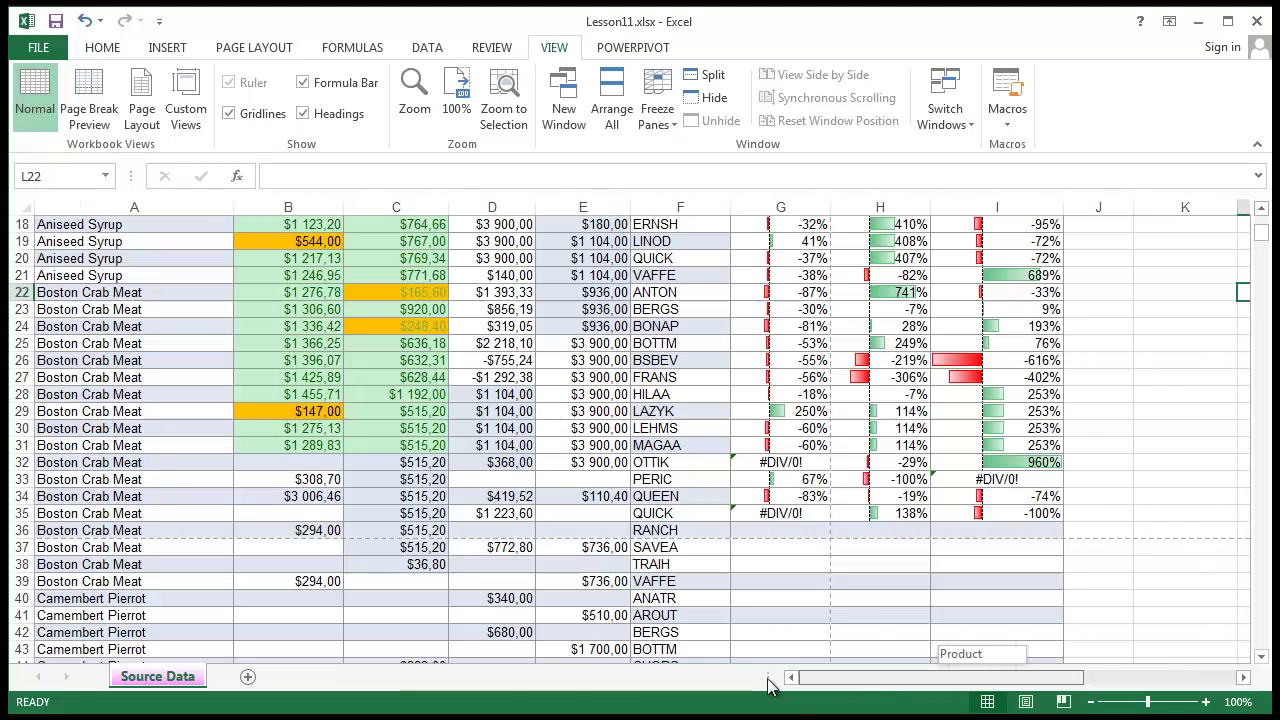
Zoom to the selected cell G36, return to 100% zoom, and select blank cell L41
click(94, 292)
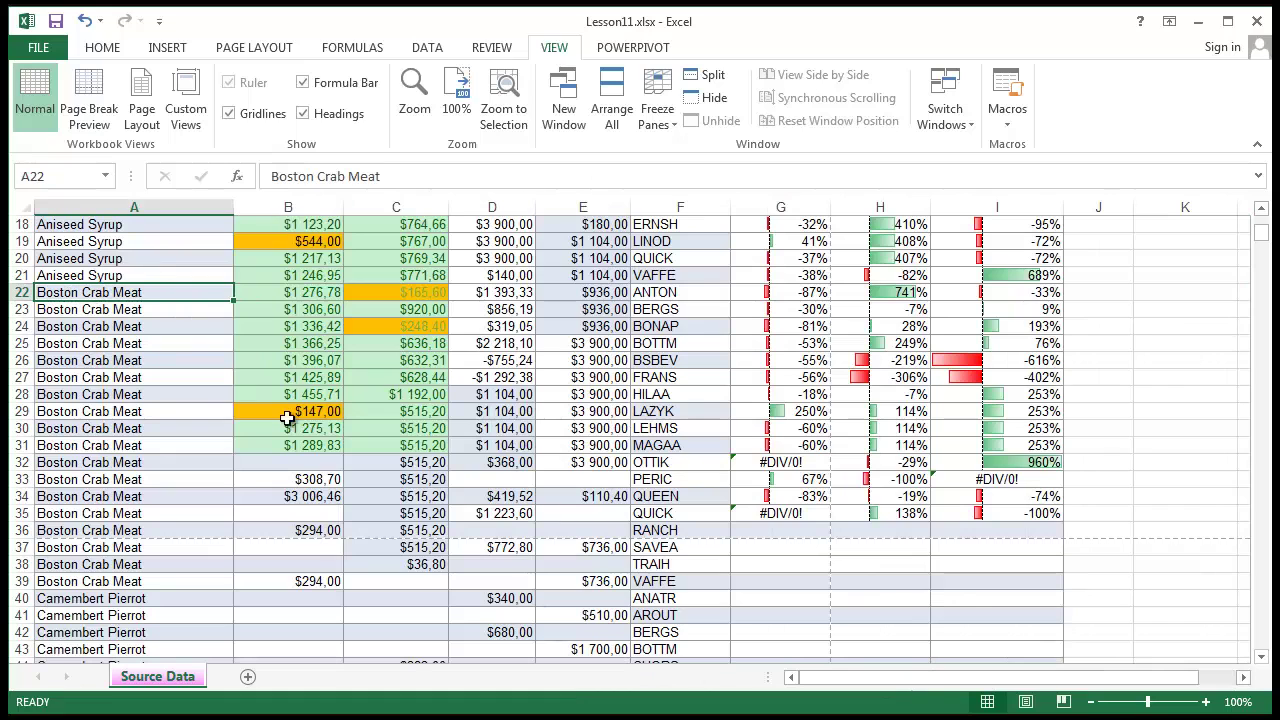
click(808, 529)
click(503, 108)
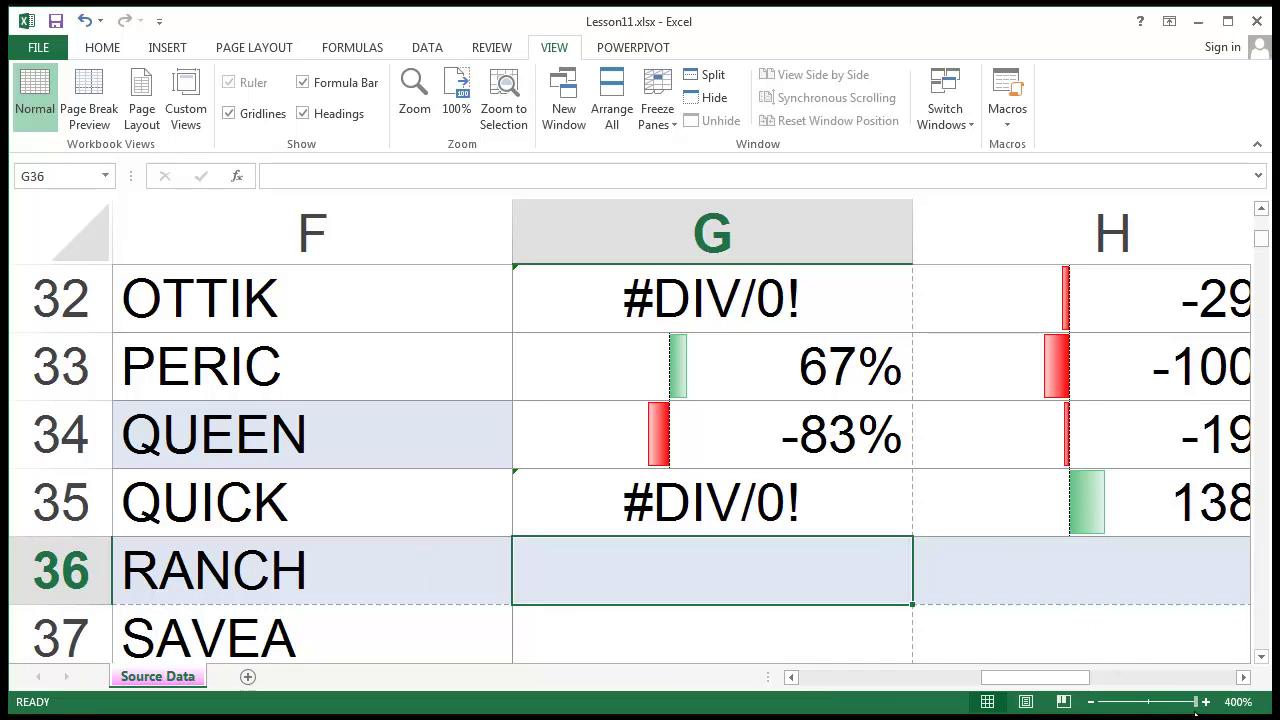
click(456, 95)
click(778, 445)
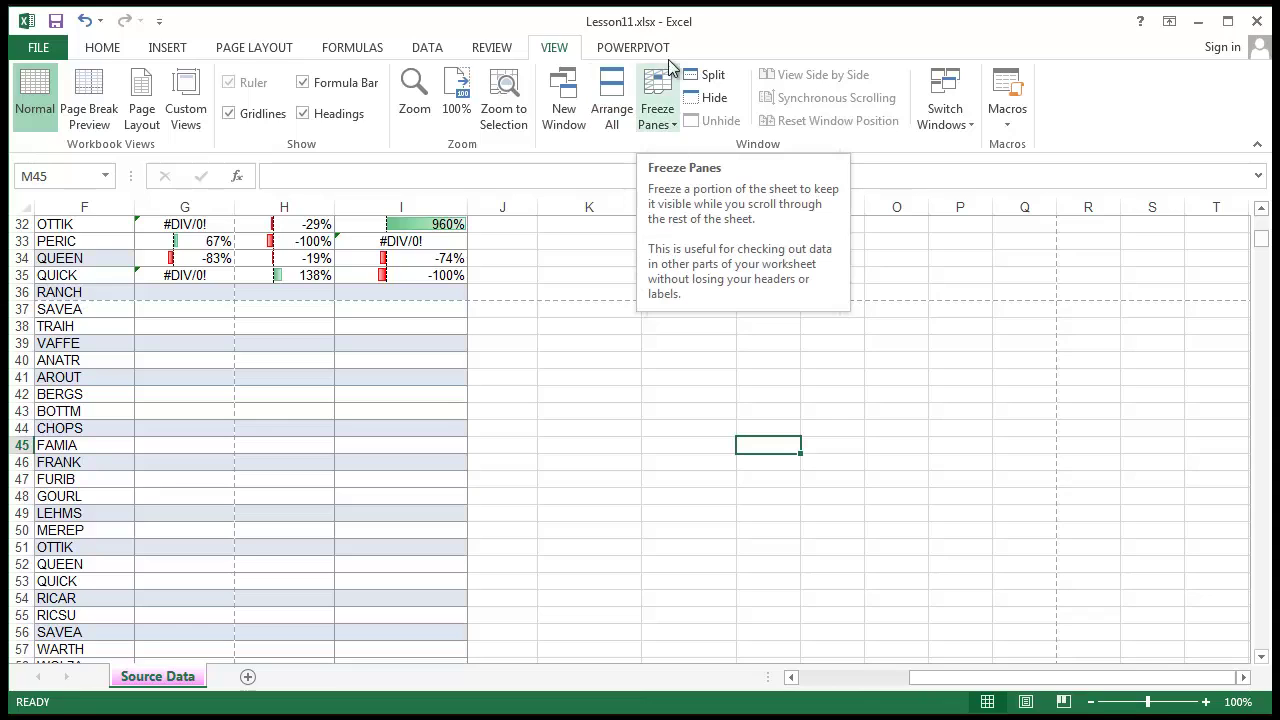
click(648, 376)
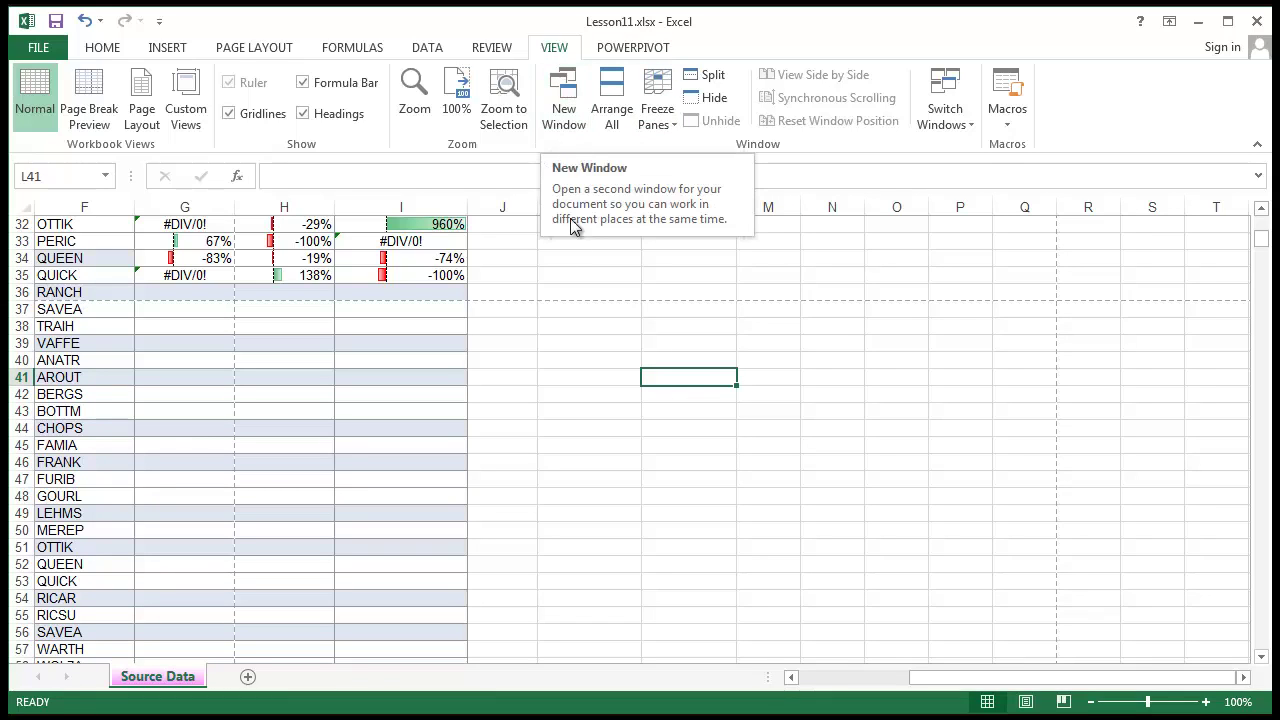
Open a second window of the workbook and align it just below the first window's title bar
click(554, 127)
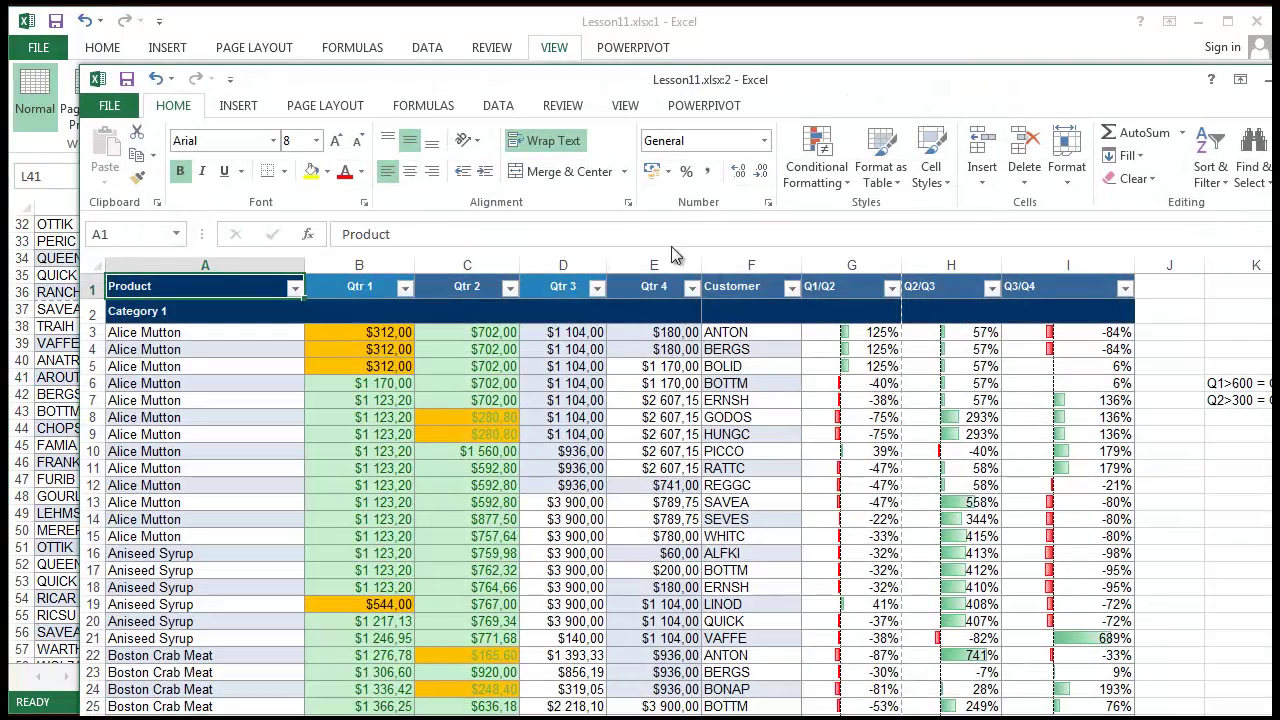
drag(329, 88, 262, 55)
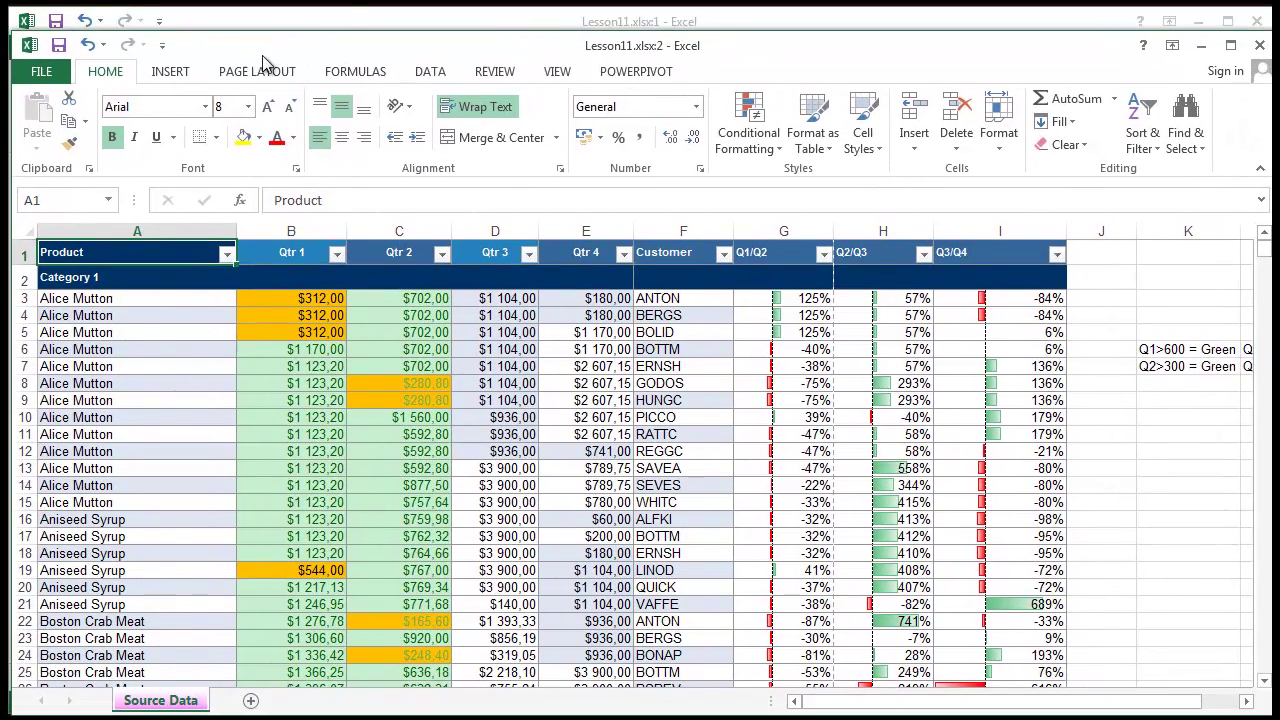
Switch back and forth between the two workbook windows and show the first rows in Lesson11.xlsx:1
click(355, 22)
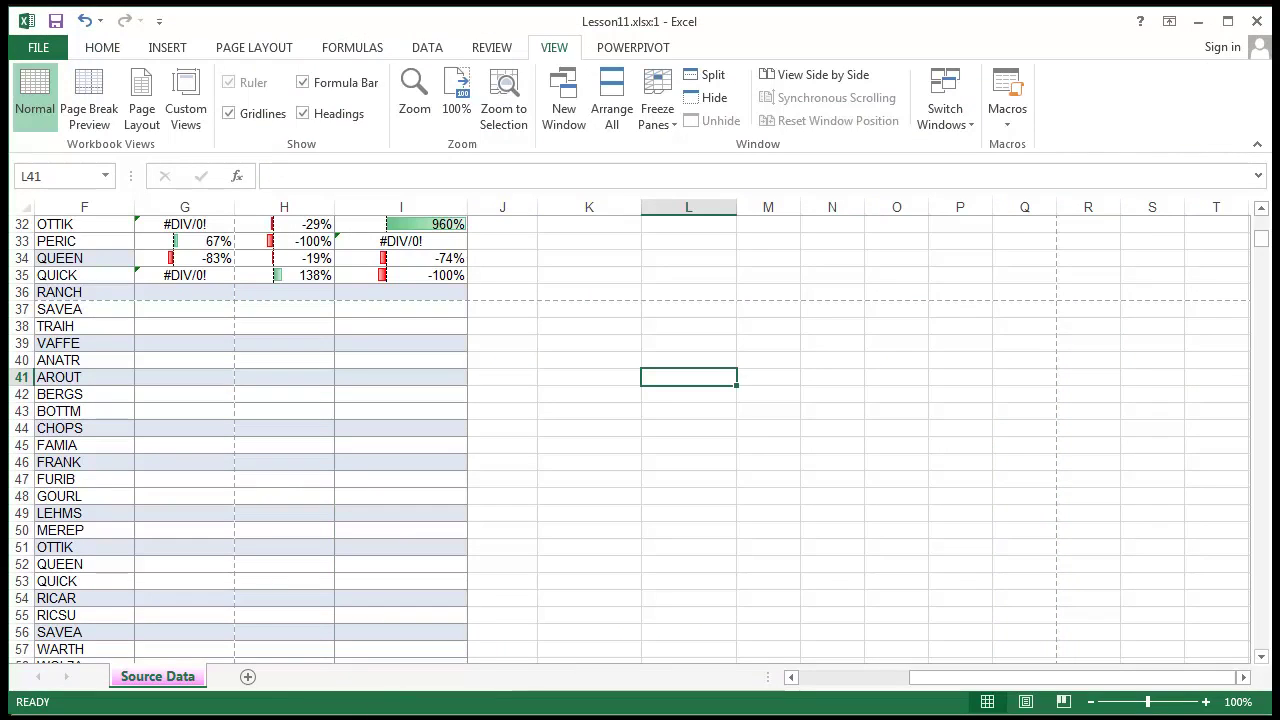
click(368, 642)
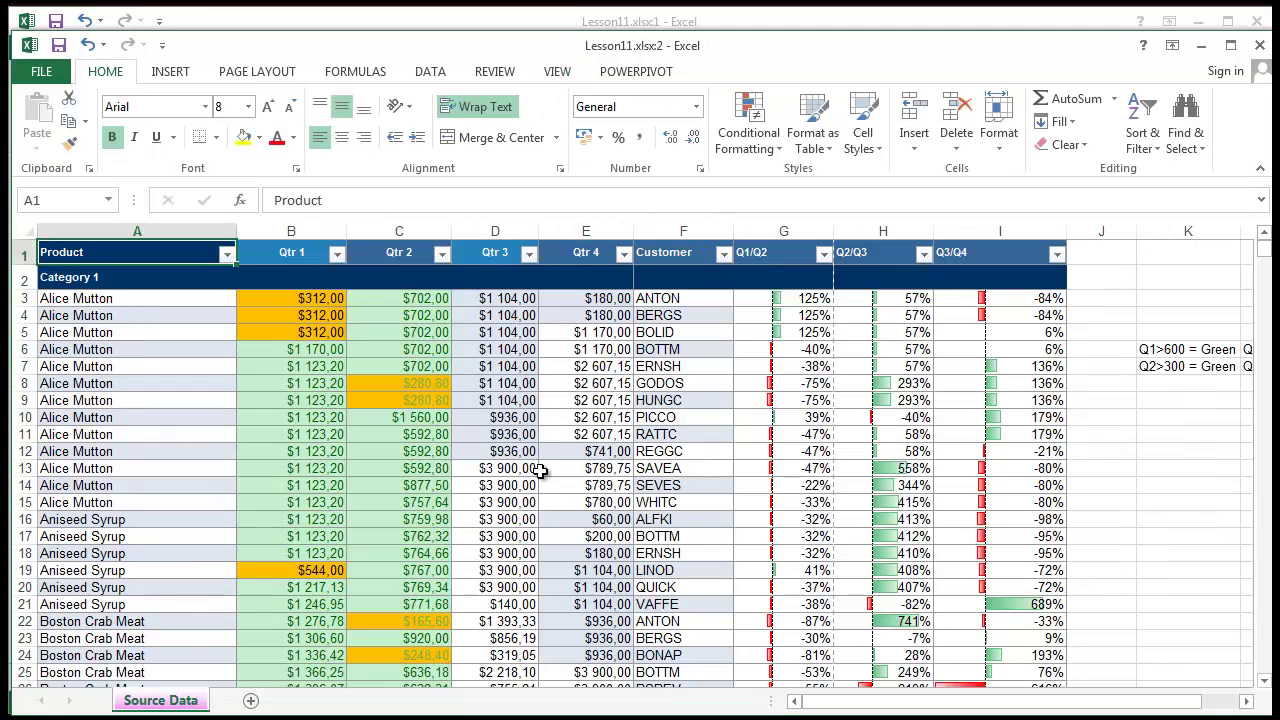
click(670, 22)
click(496, 536)
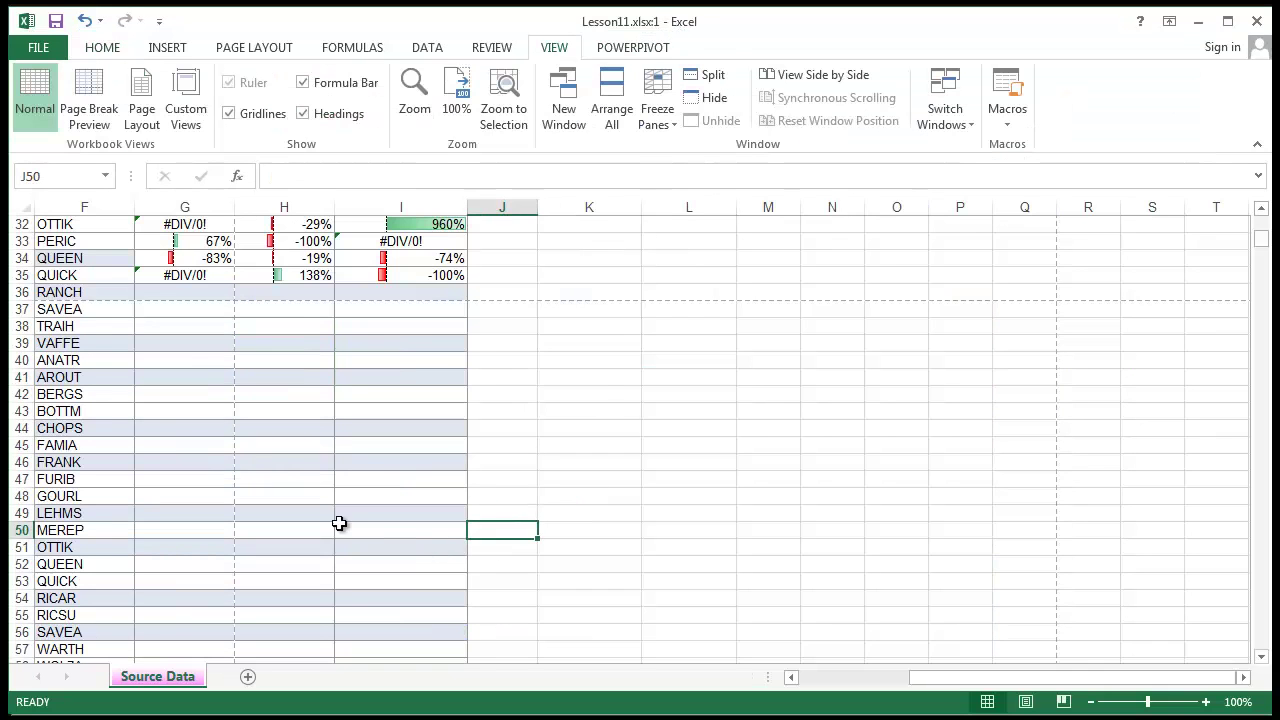
scroll(339, 523, up, 10)
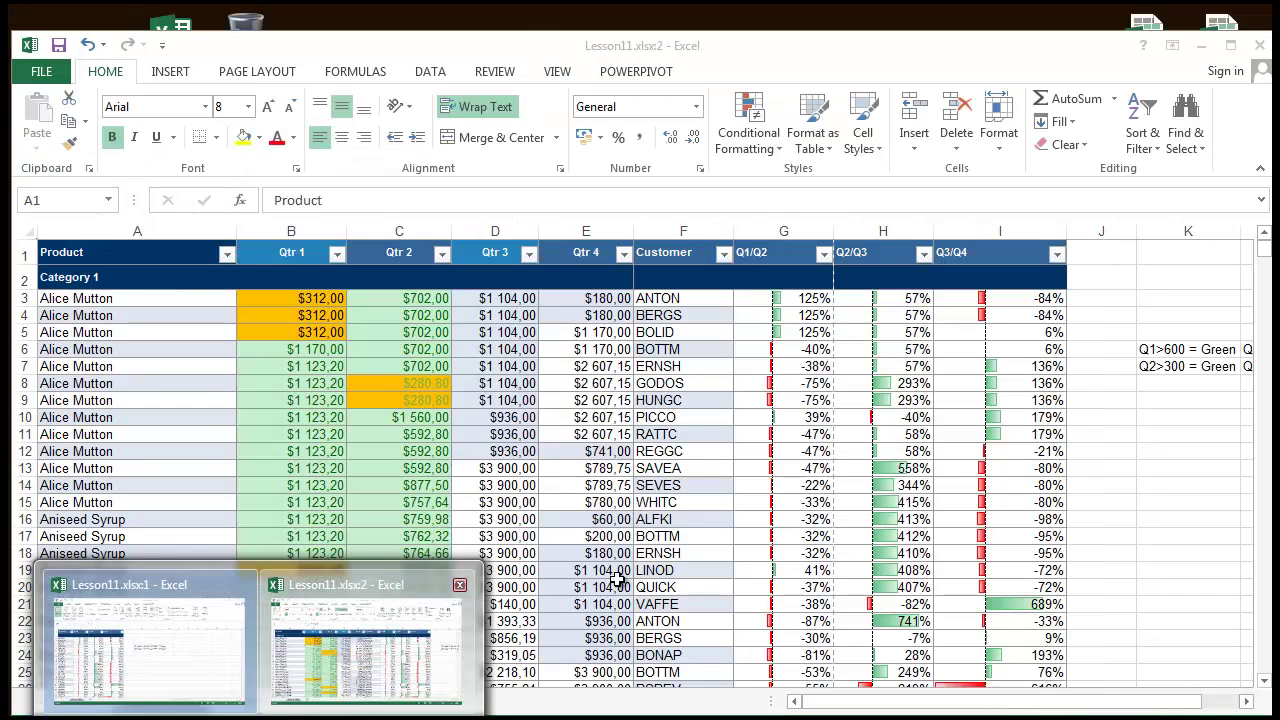
Enter 11 in cell J1 in the second workbook window, Lesson11.xlsx:2
click(366, 634)
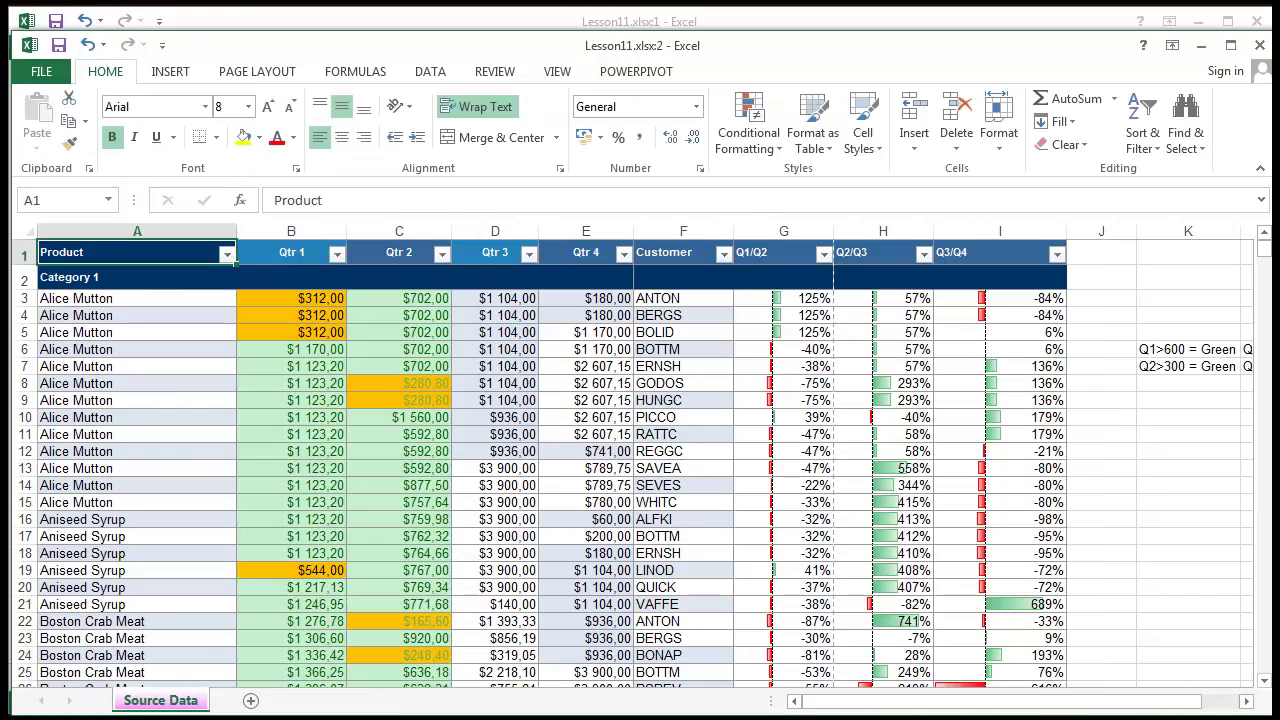
click(1102, 418)
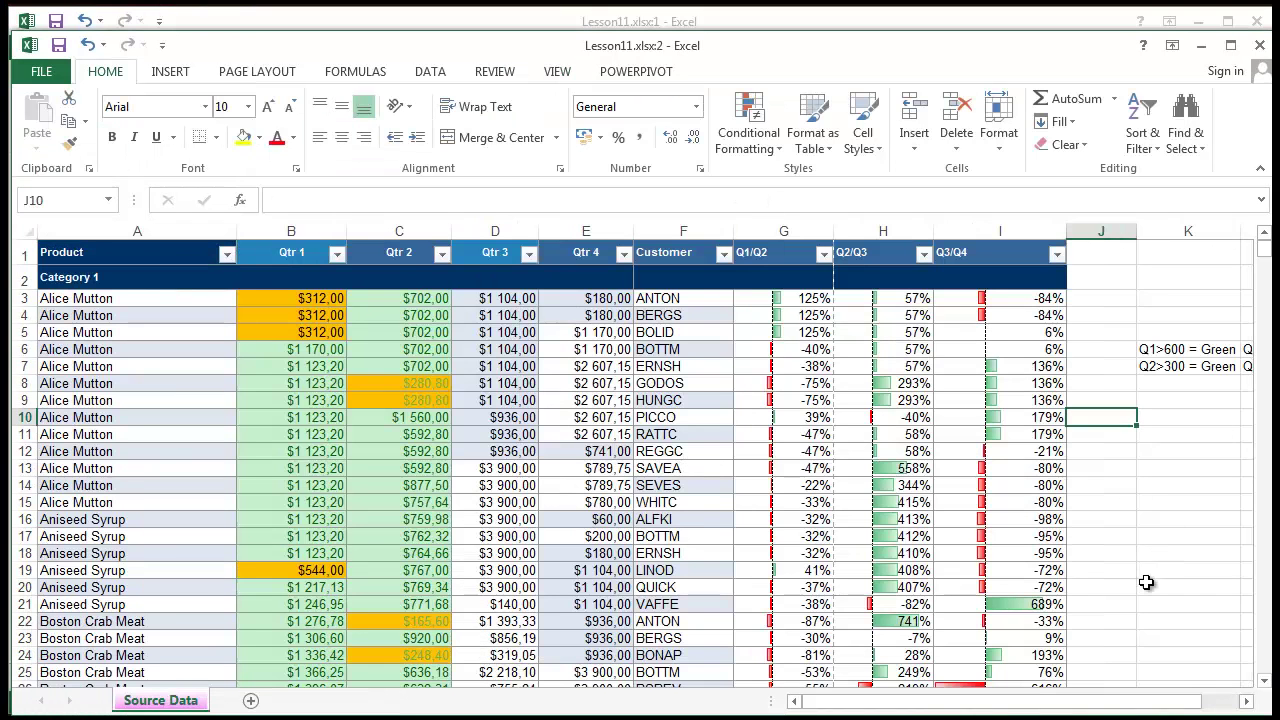
click(1103, 258)
text(11)
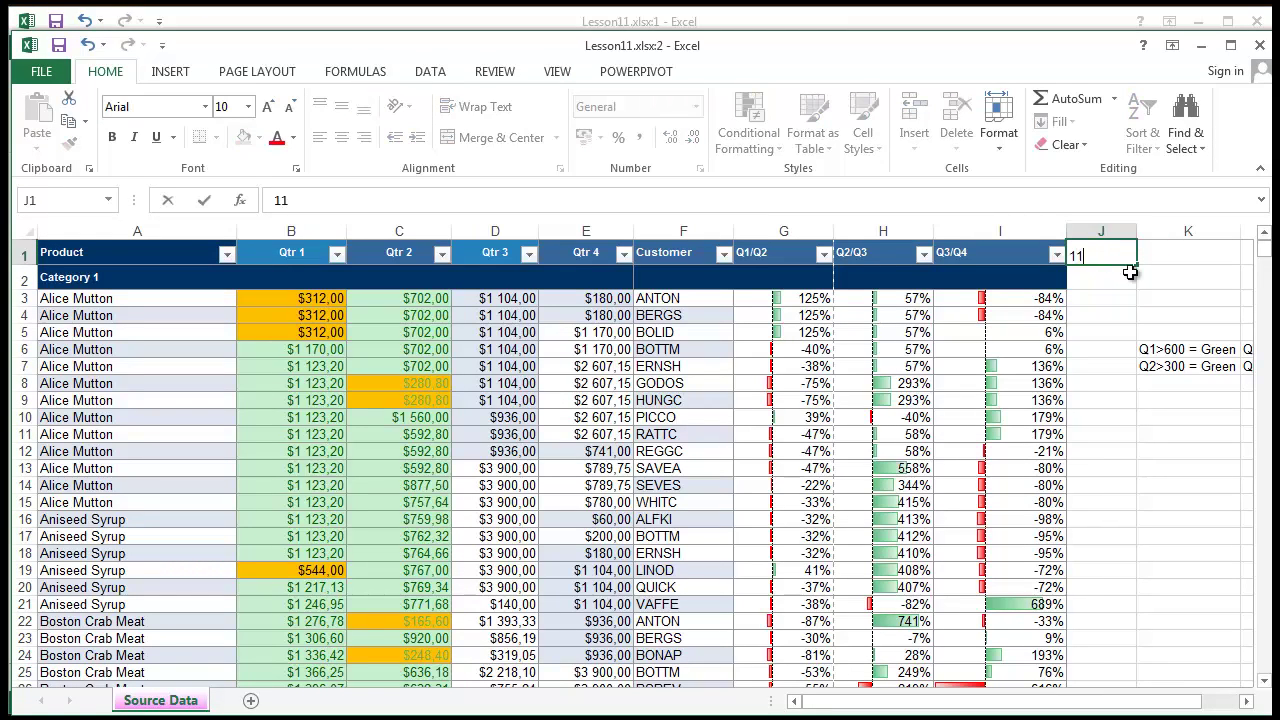
key(Return)
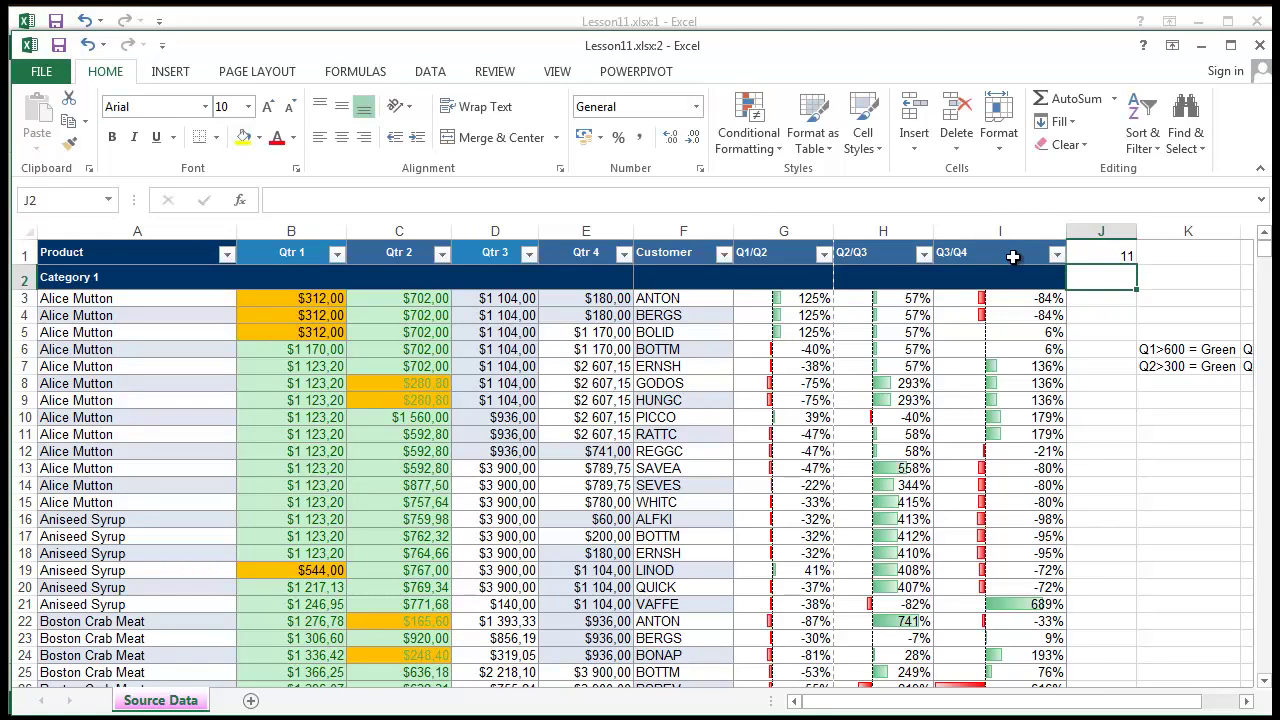
Check cell J1 in Lesson11.xlsx:1 and compare it with the second window by switching between them
click(727, 14)
click(958, 529)
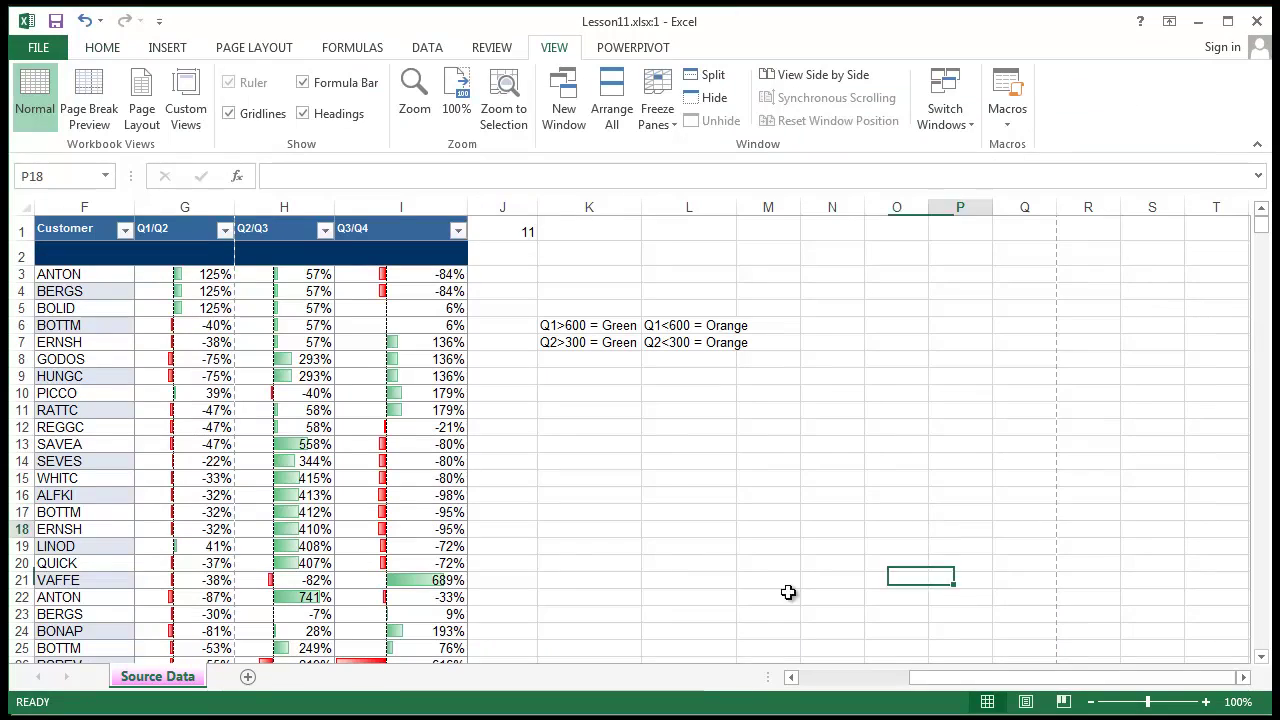
click(503, 239)
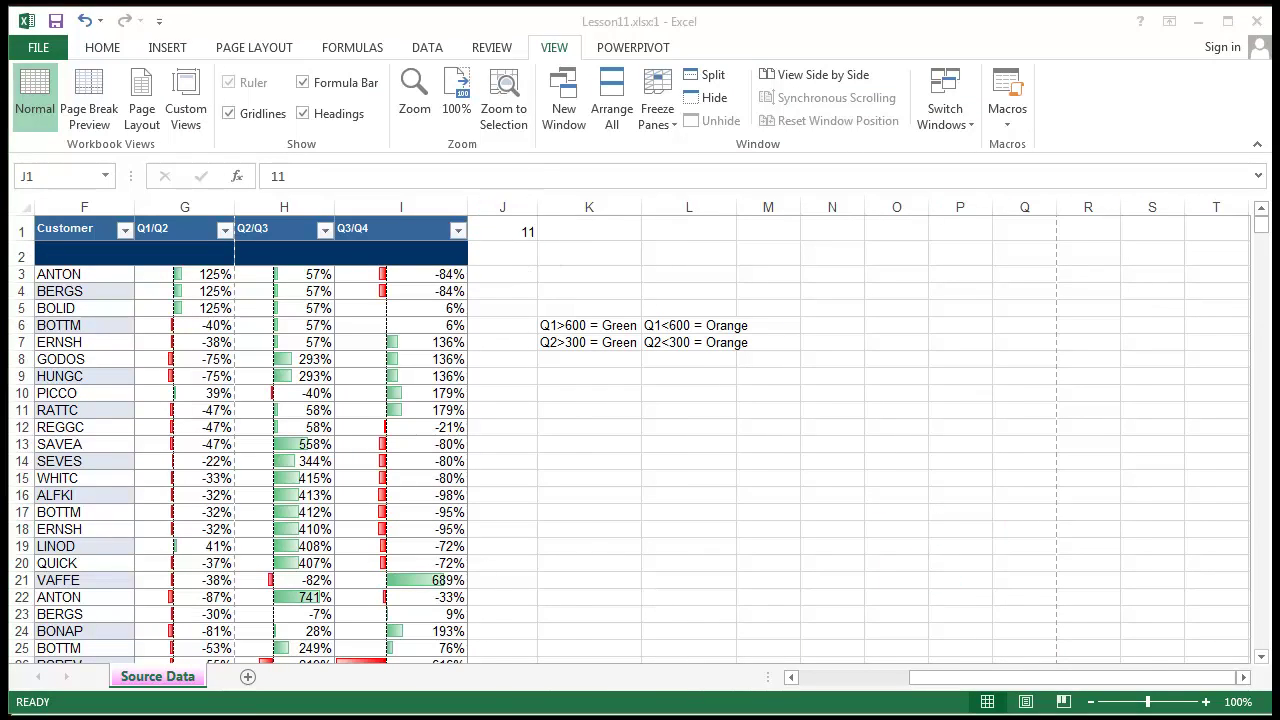
click(410, 672)
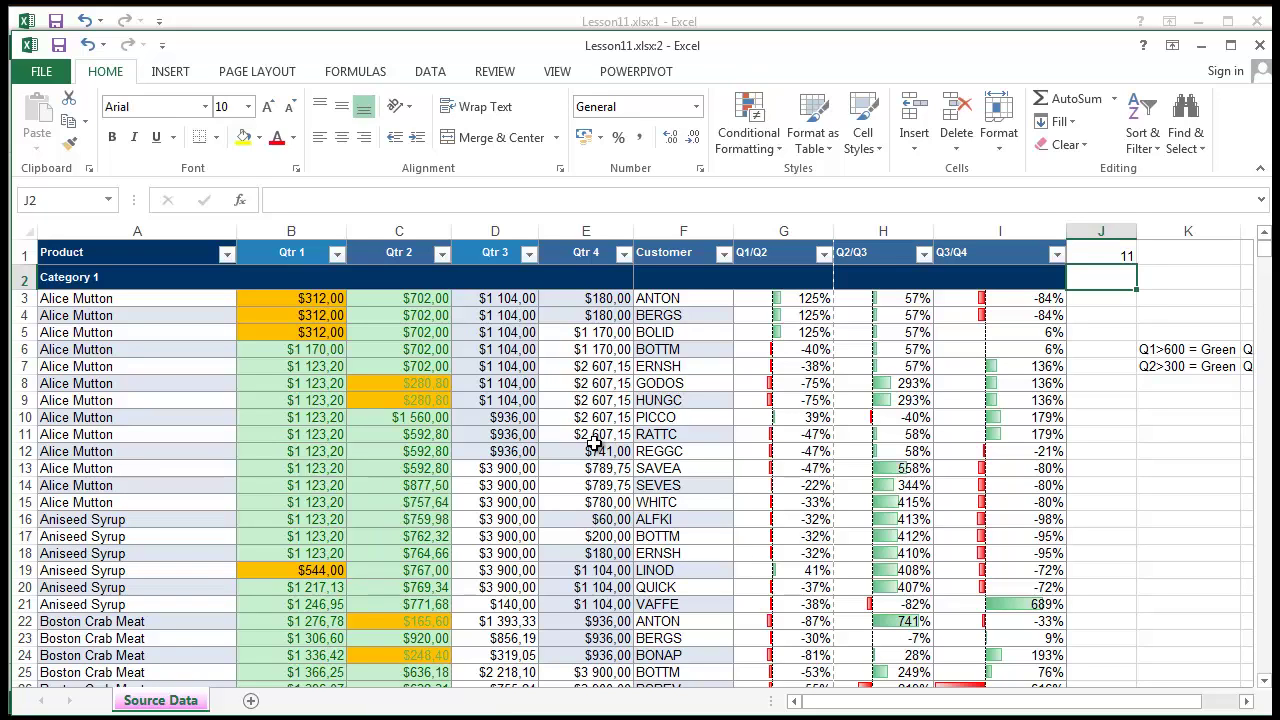
click(913, 24)
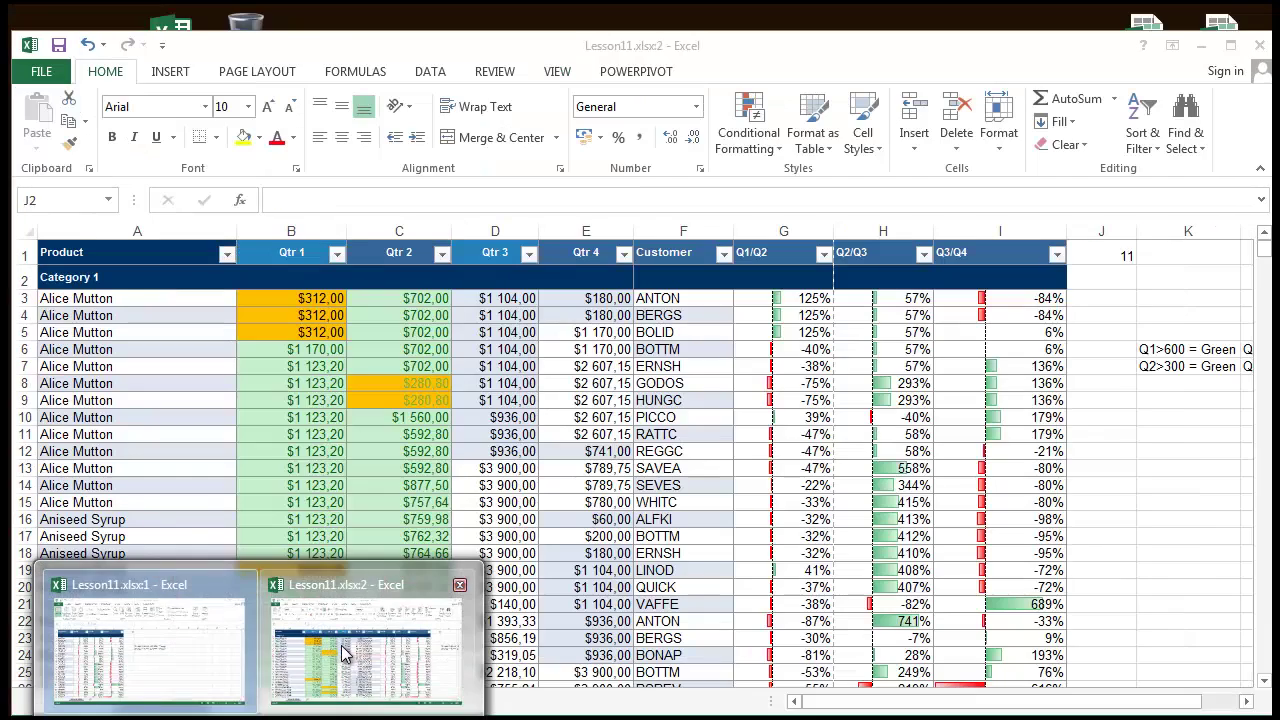
click(343, 652)
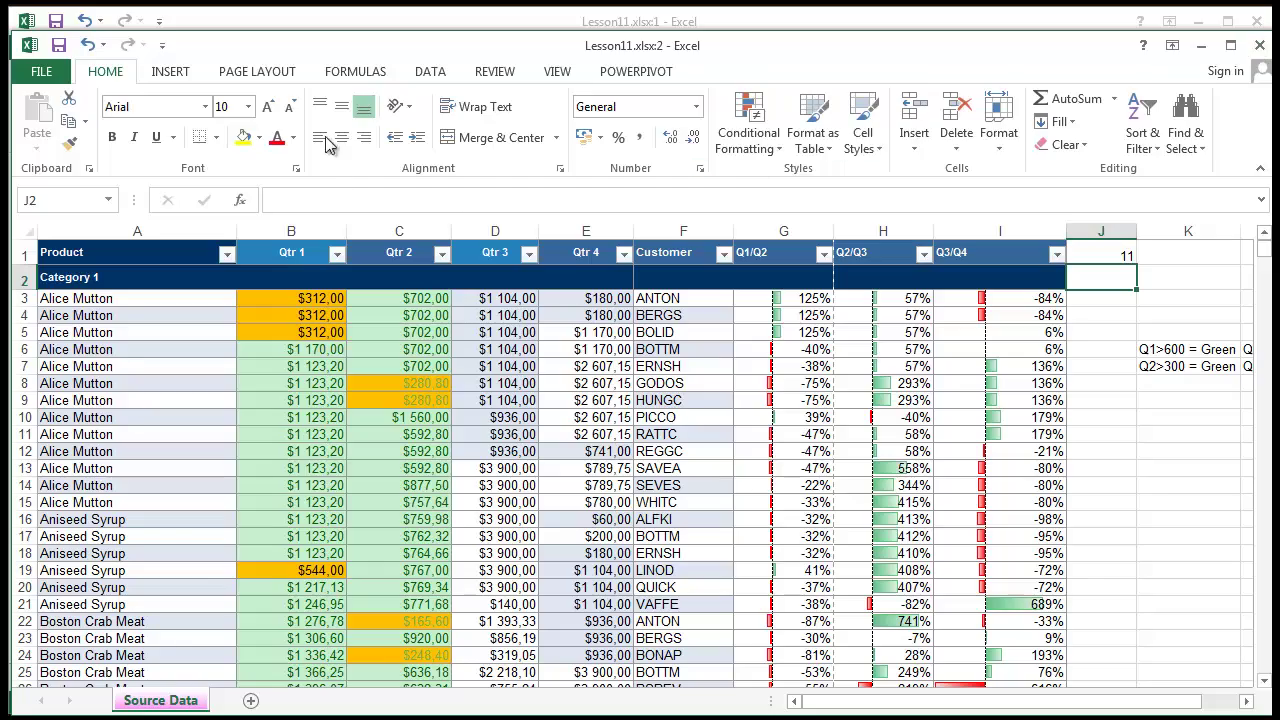
Open a third window from Lesson11.xlsx:1, move it to the screen's upper edge, and narrow it to about a third of the screen
click(810, 25)
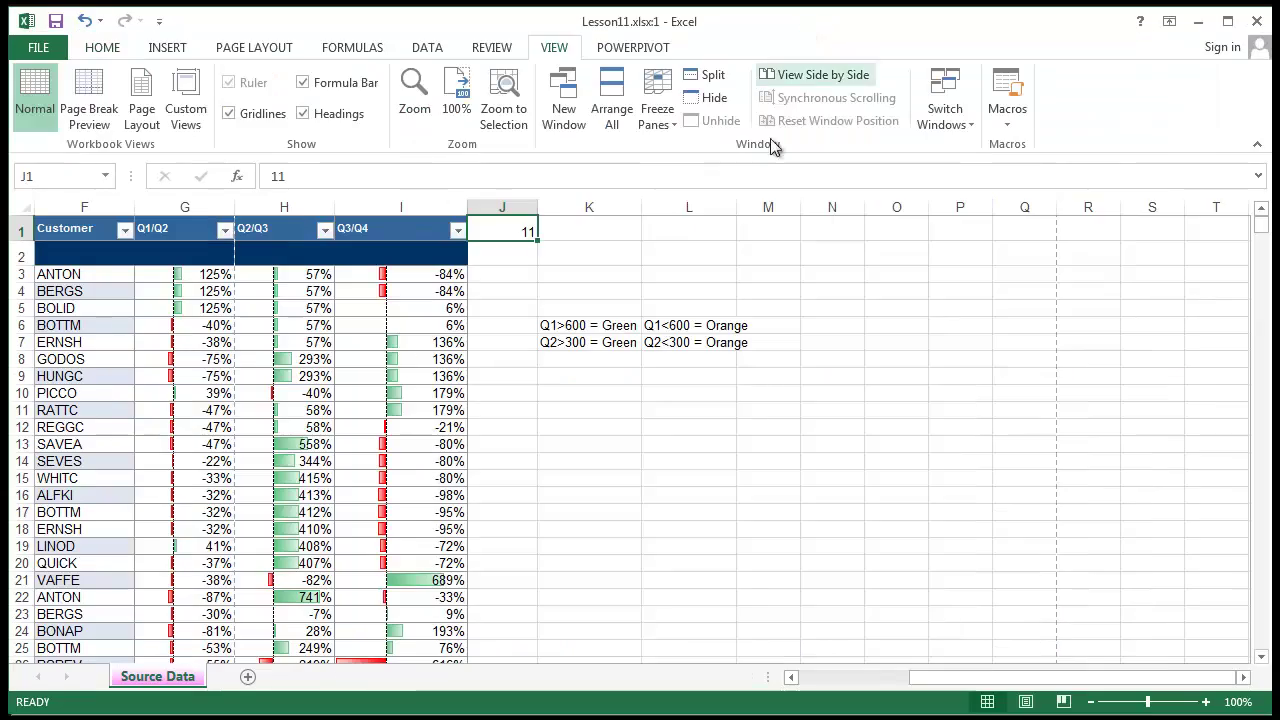
click(572, 113)
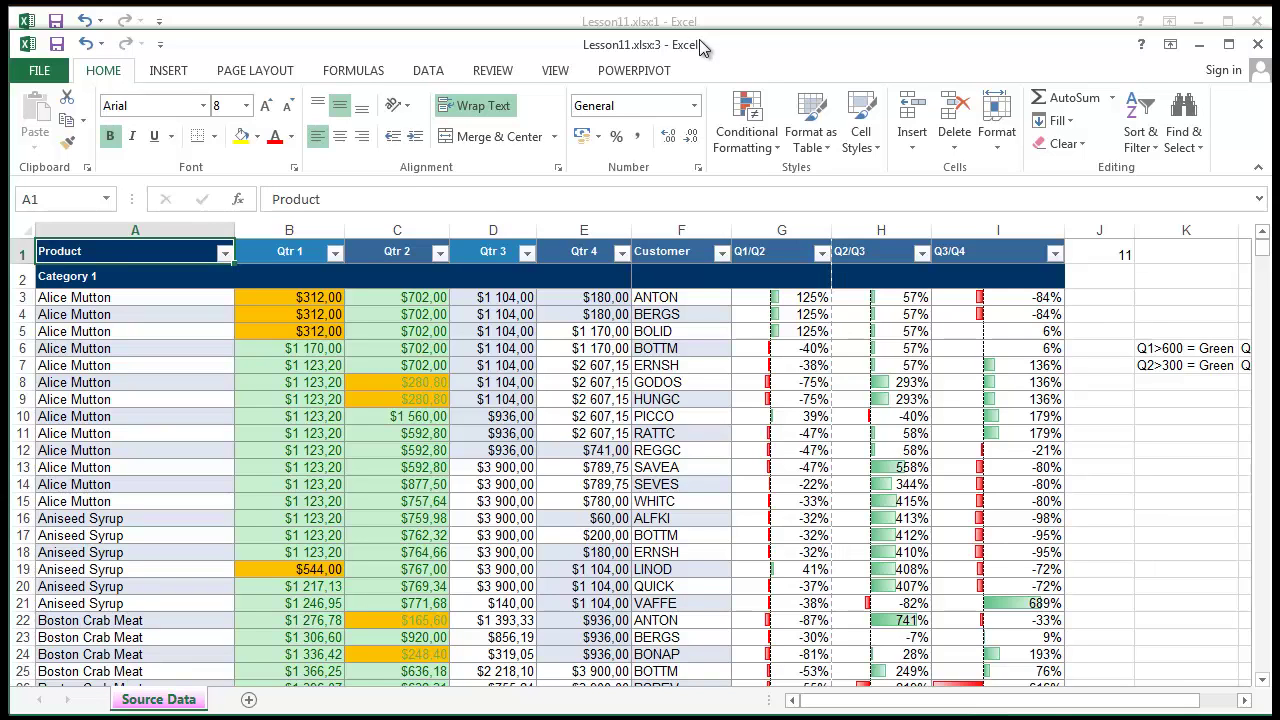
double_click(699, 39)
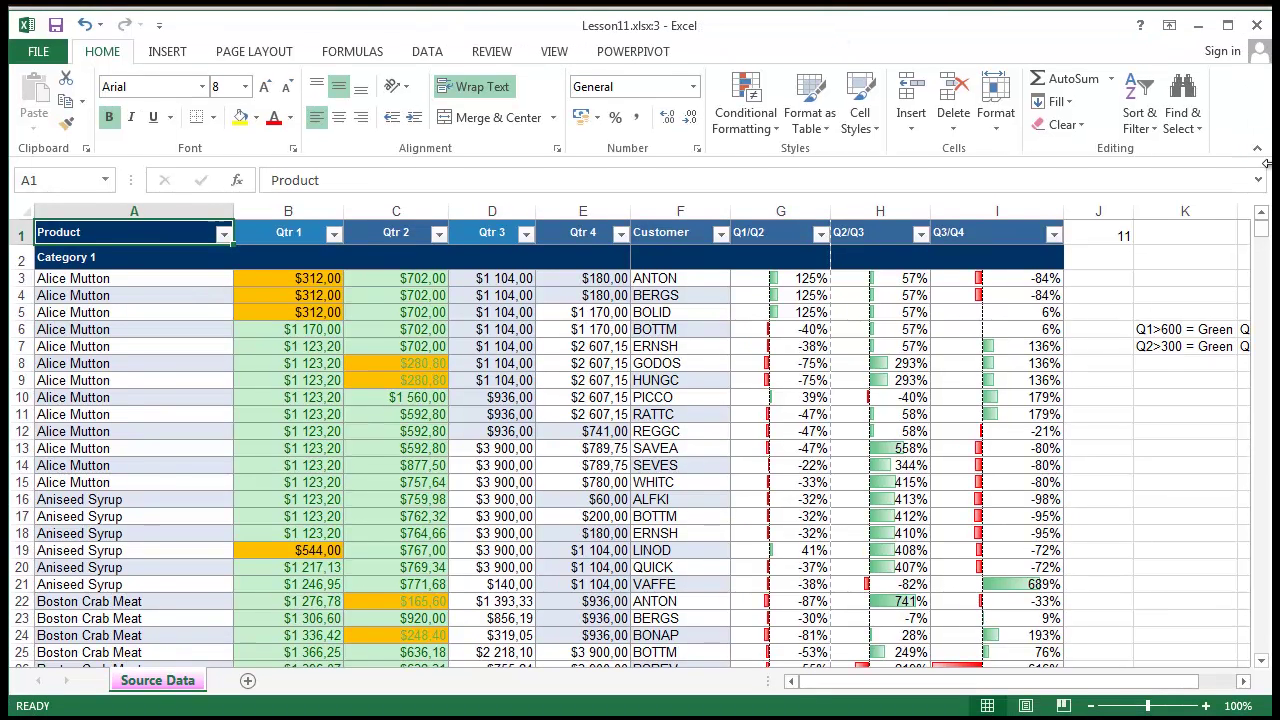
drag(1266, 163, 425, 163)
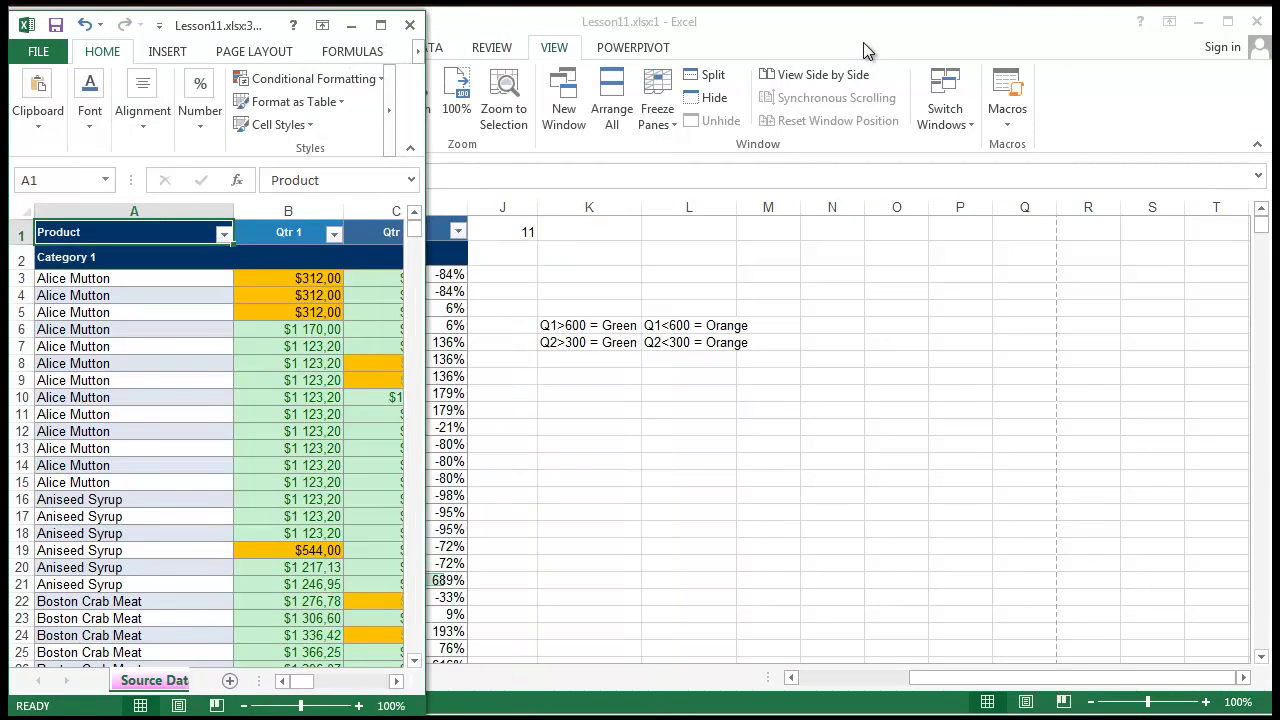
Narrow the Lesson11.xlsx:1 window to about half the screen, and close both it and the third workbook window
click(863, 42)
drag(14, 352, 572, 345)
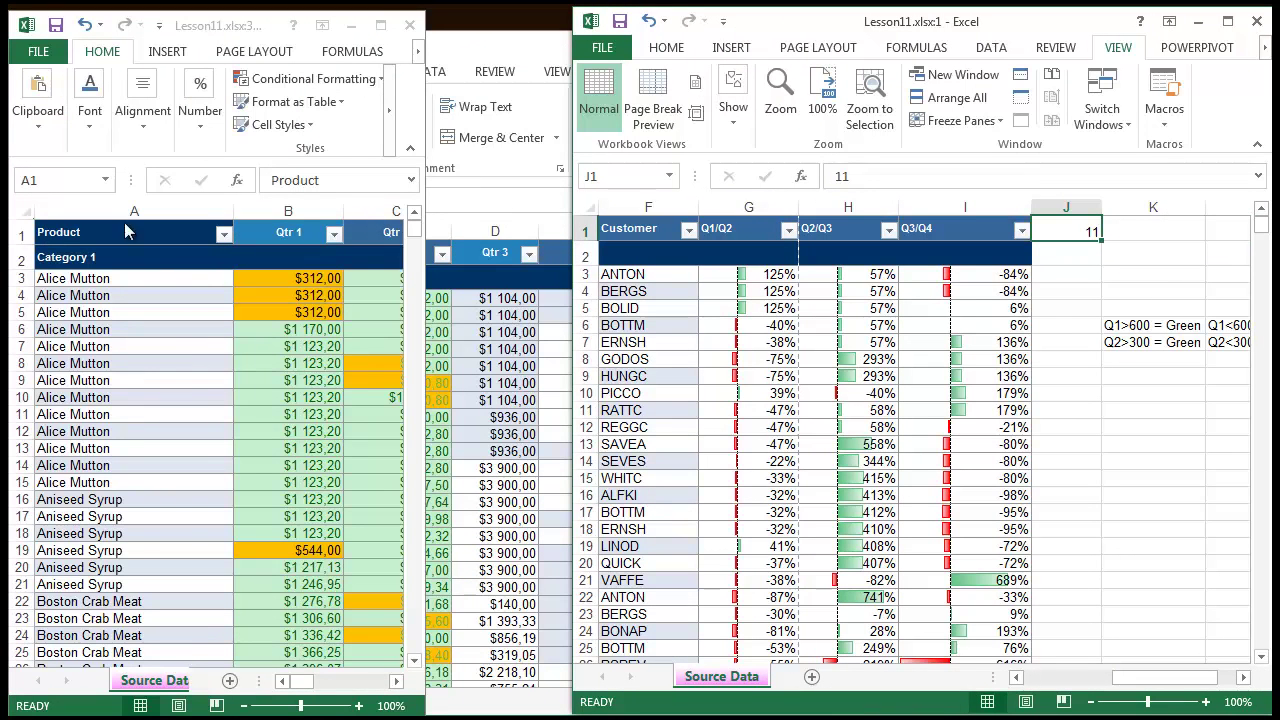
click(408, 27)
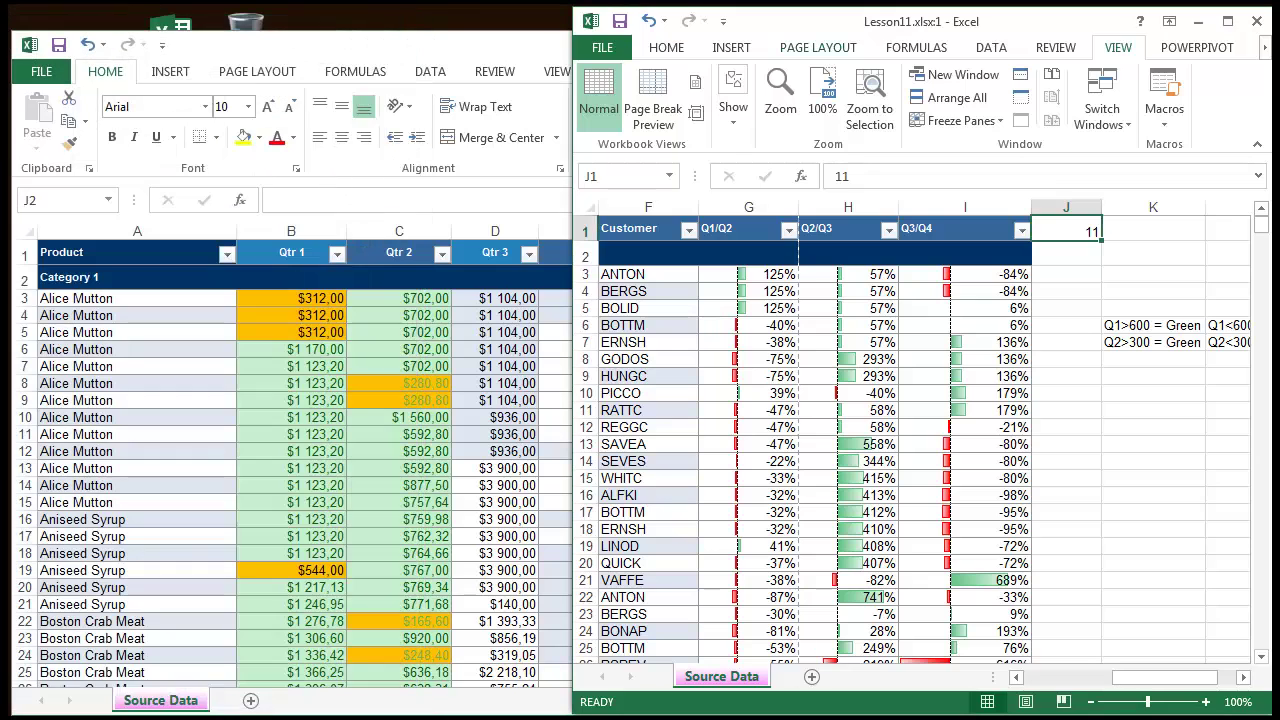
click(1257, 21)
Move the remaining Lesson11.xlsx window to the screen's upper edge and resize its height to fill the screen
click(477, 71)
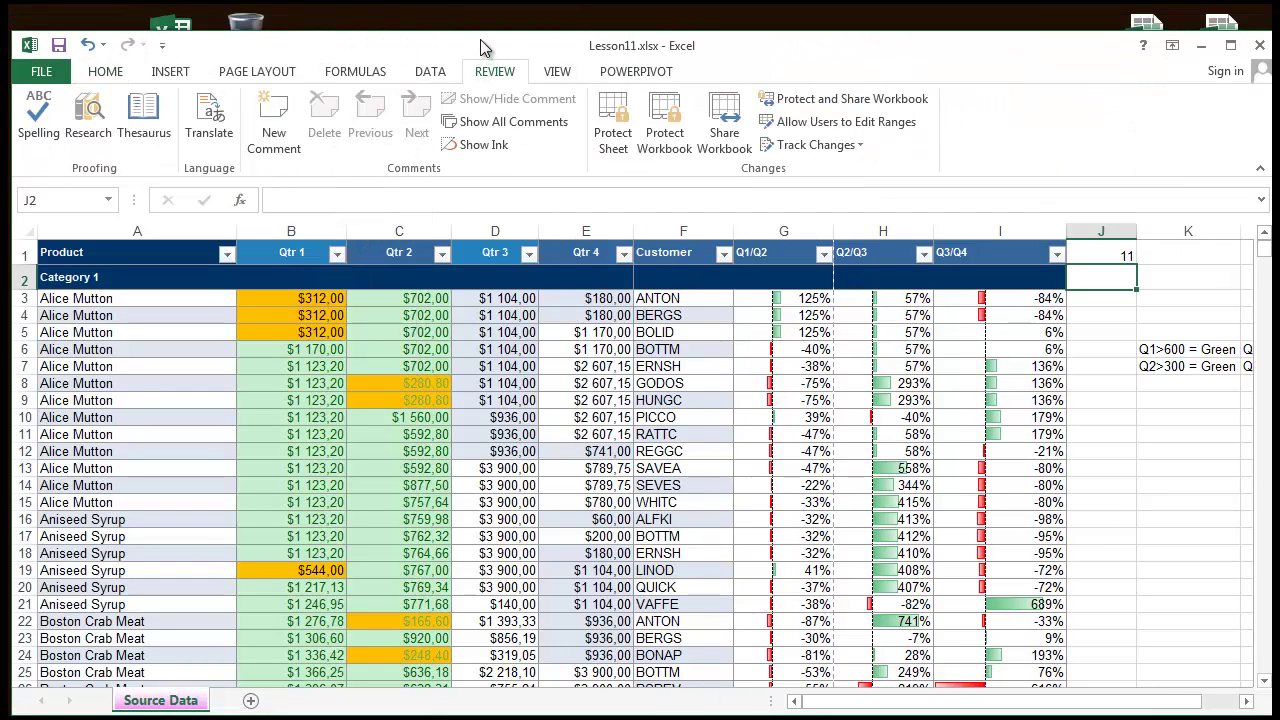
drag(487, 32, 492, 17)
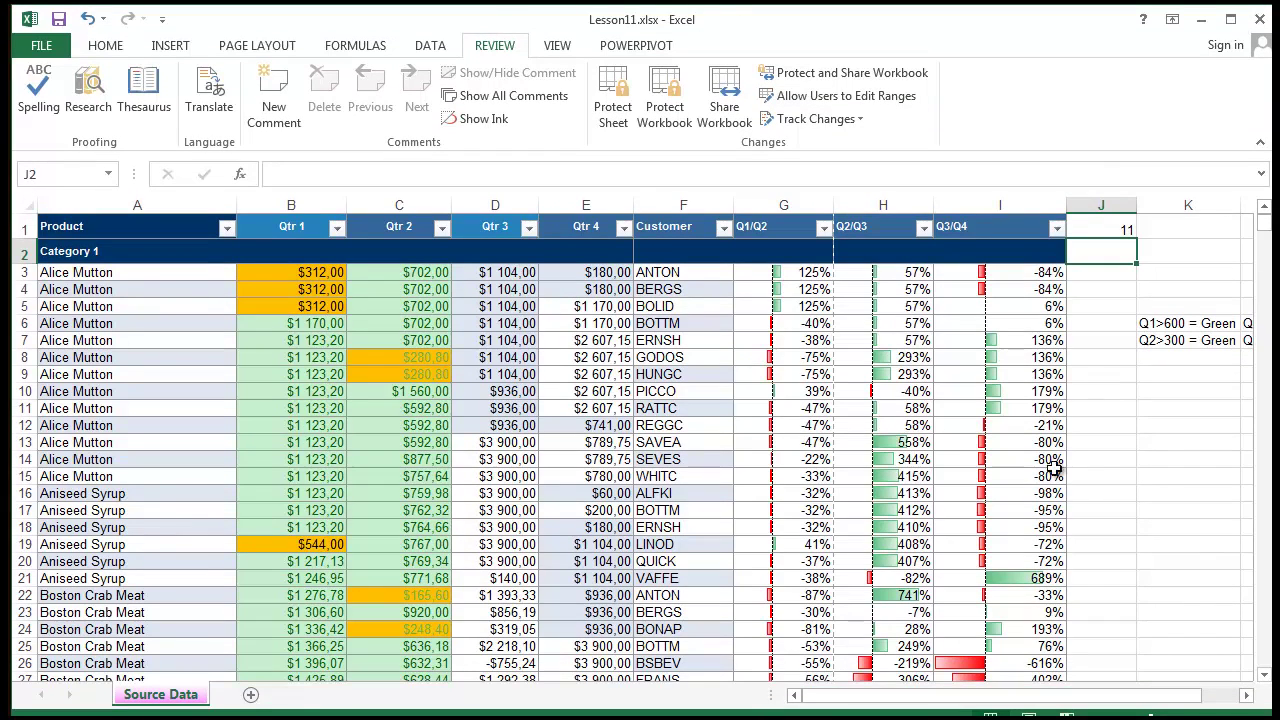
click(1165, 424)
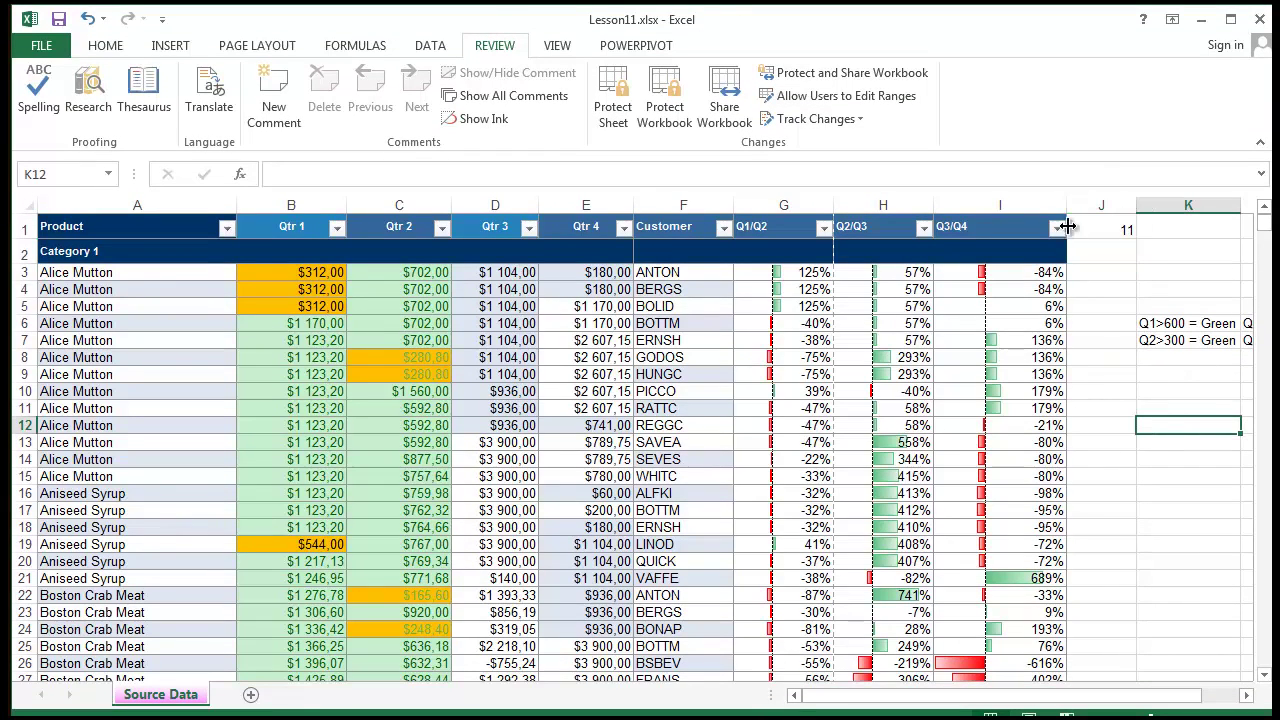
click(556, 46)
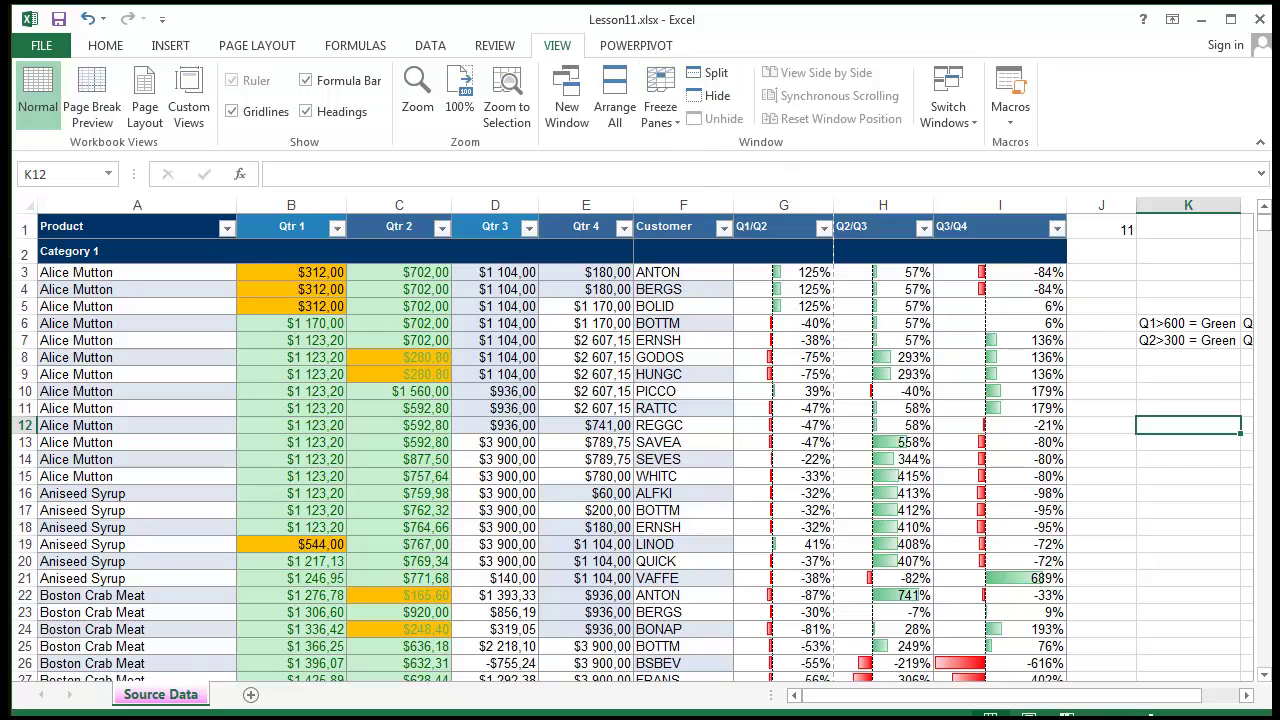
drag(768, 717, 768, 716)
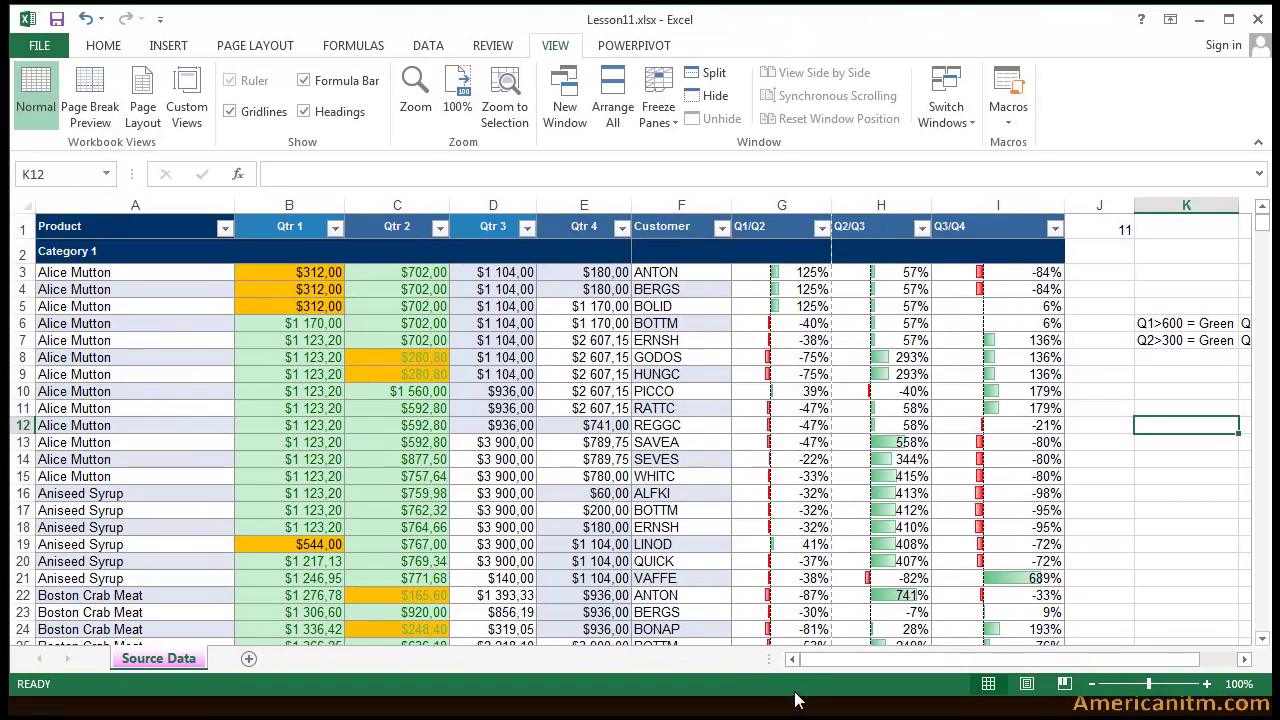
drag(794, 697, 794, 716)
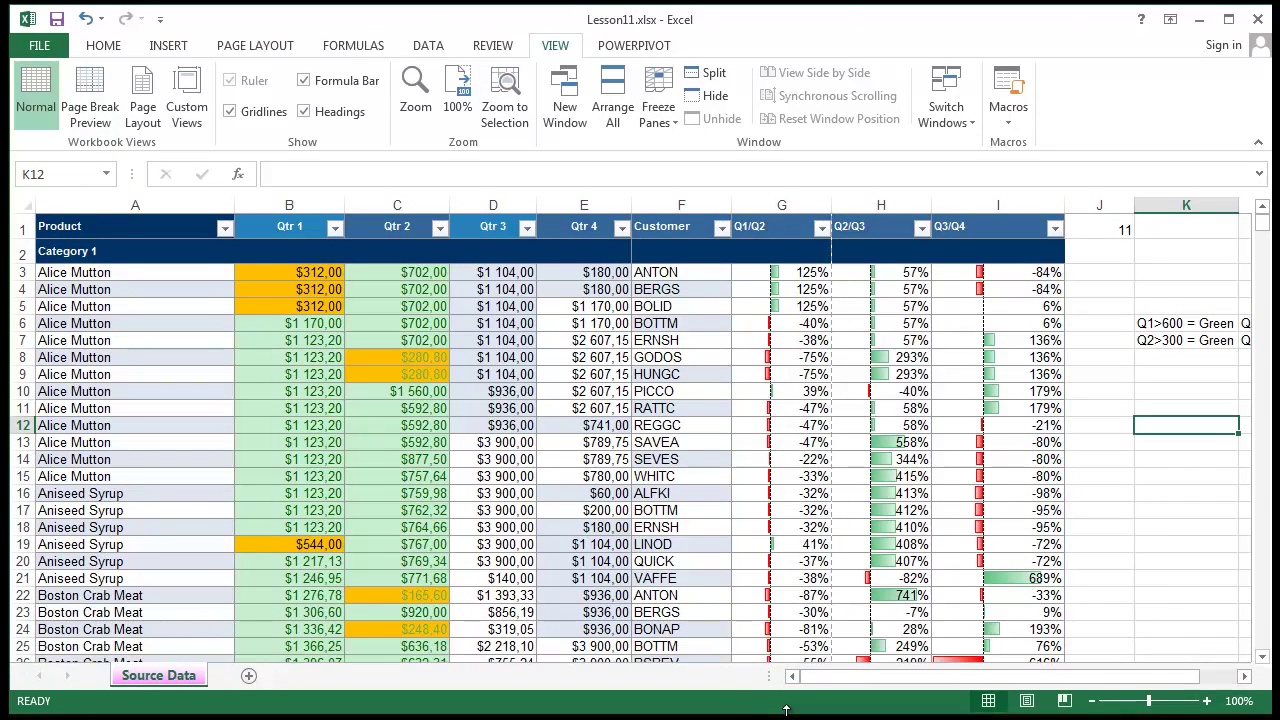
click(1185, 562)
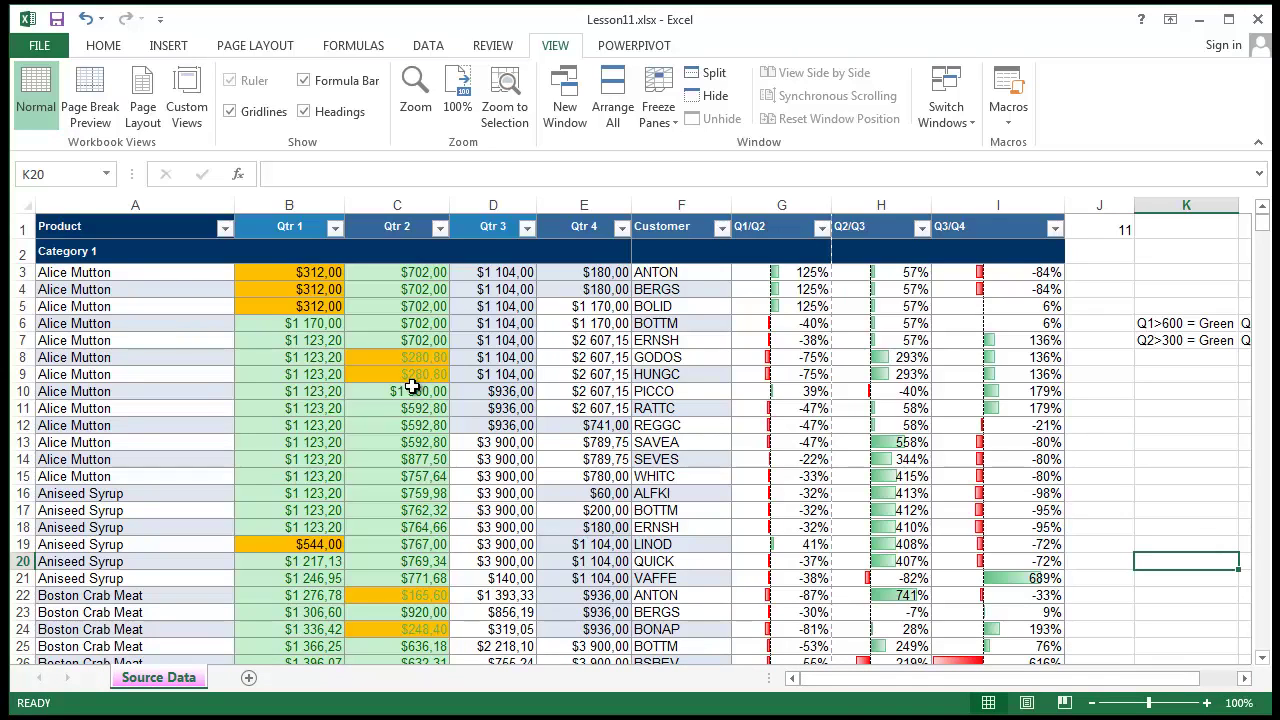
Look through the Source Data sheet from the first rows down to the Genen Shouyu and Gnocchi rows
click(203, 329)
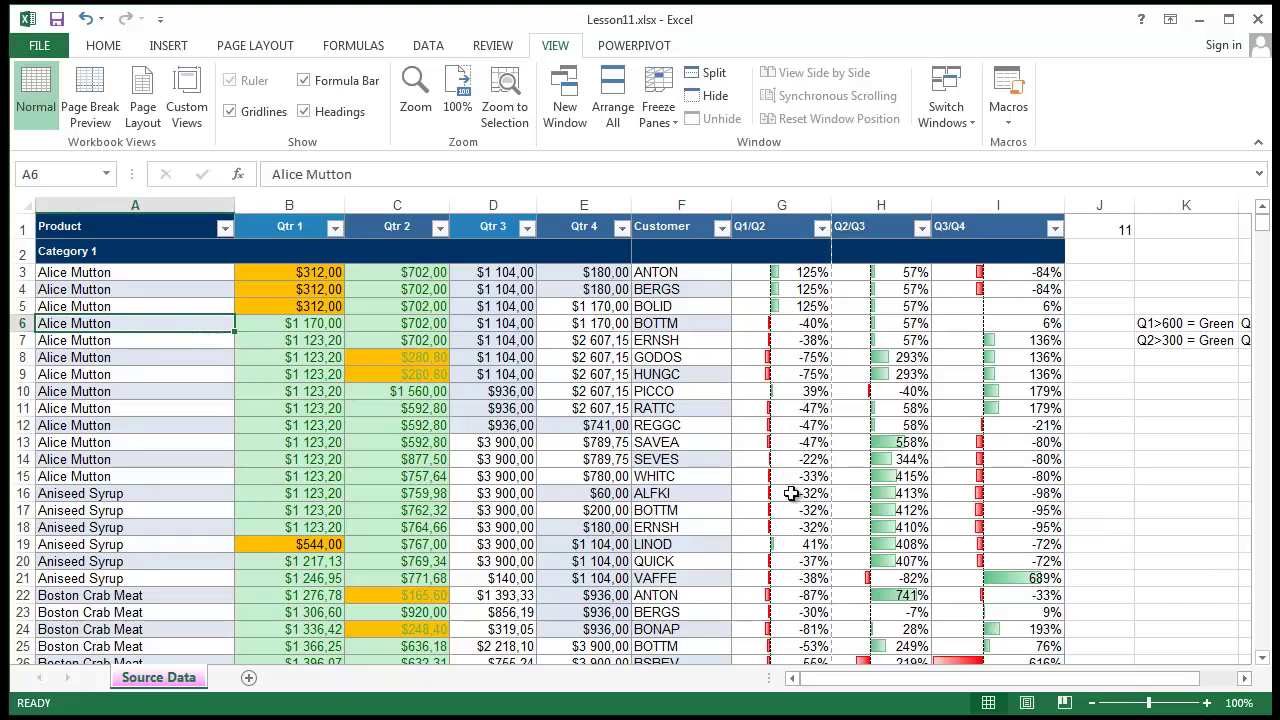
scroll(747, 432, down, 20)
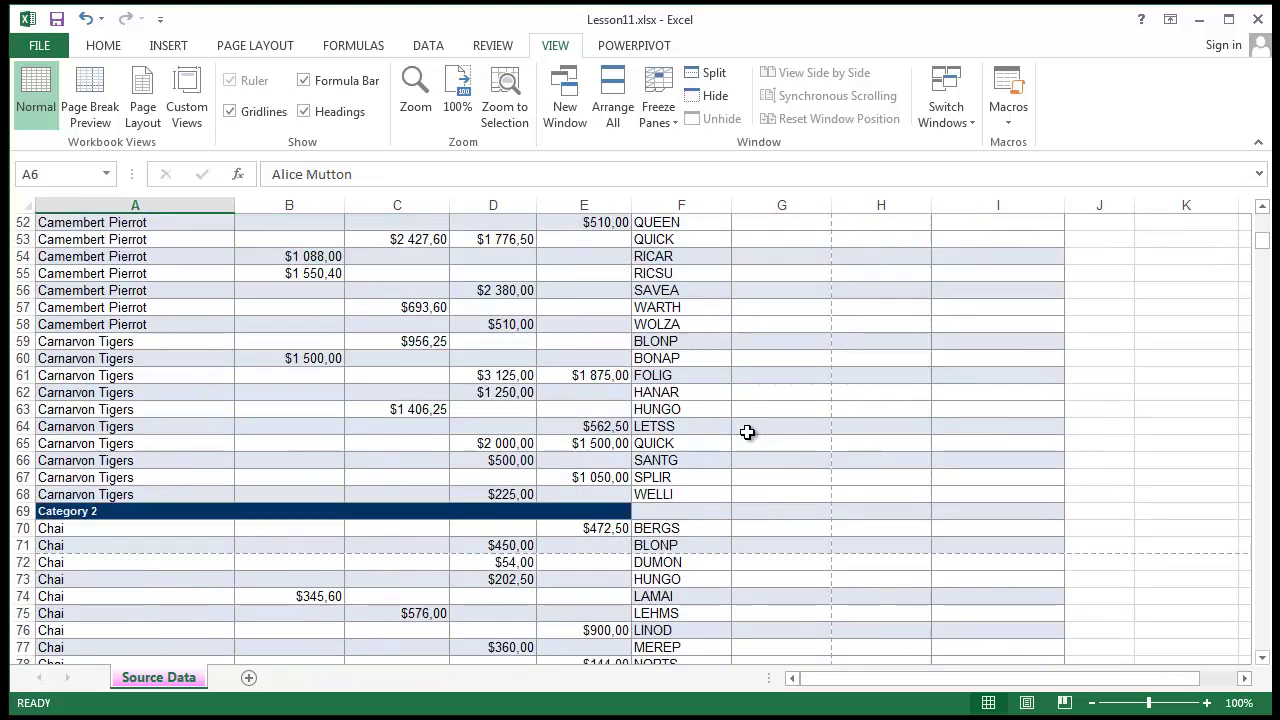
scroll(752, 410, down, 15)
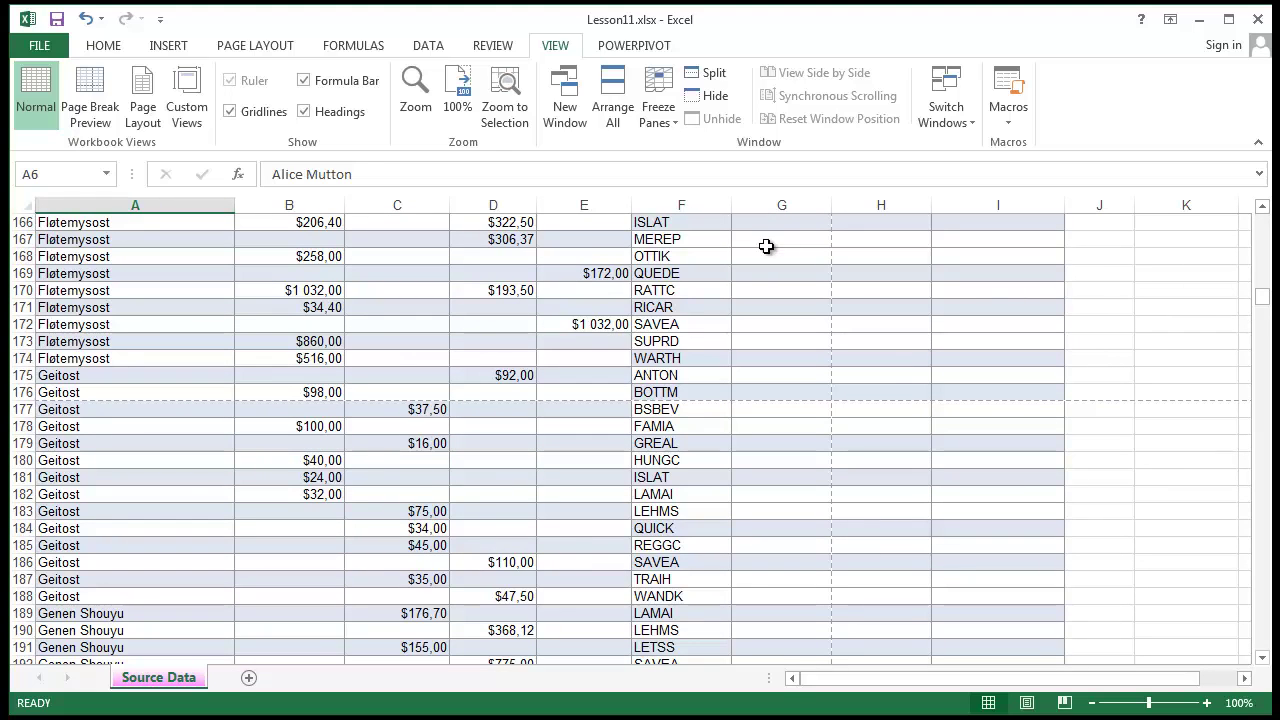
scroll(766, 292, down, 7)
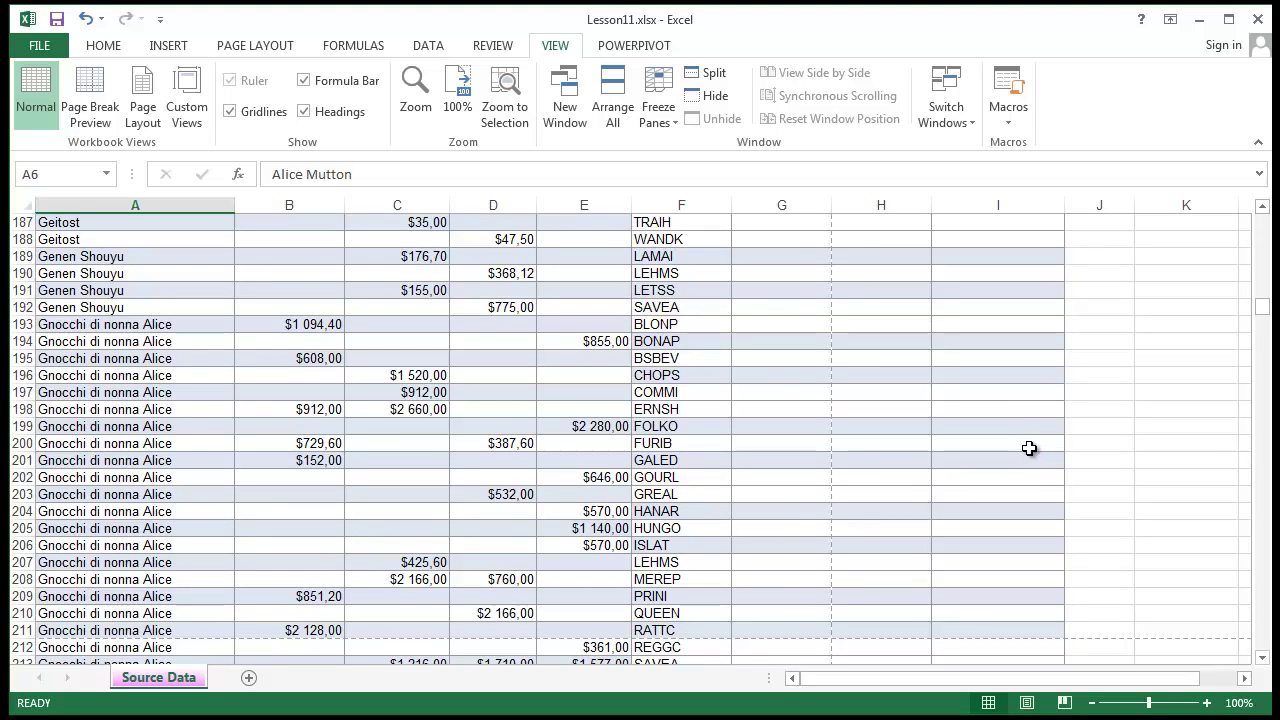
scroll(1000, 449, up, 7)
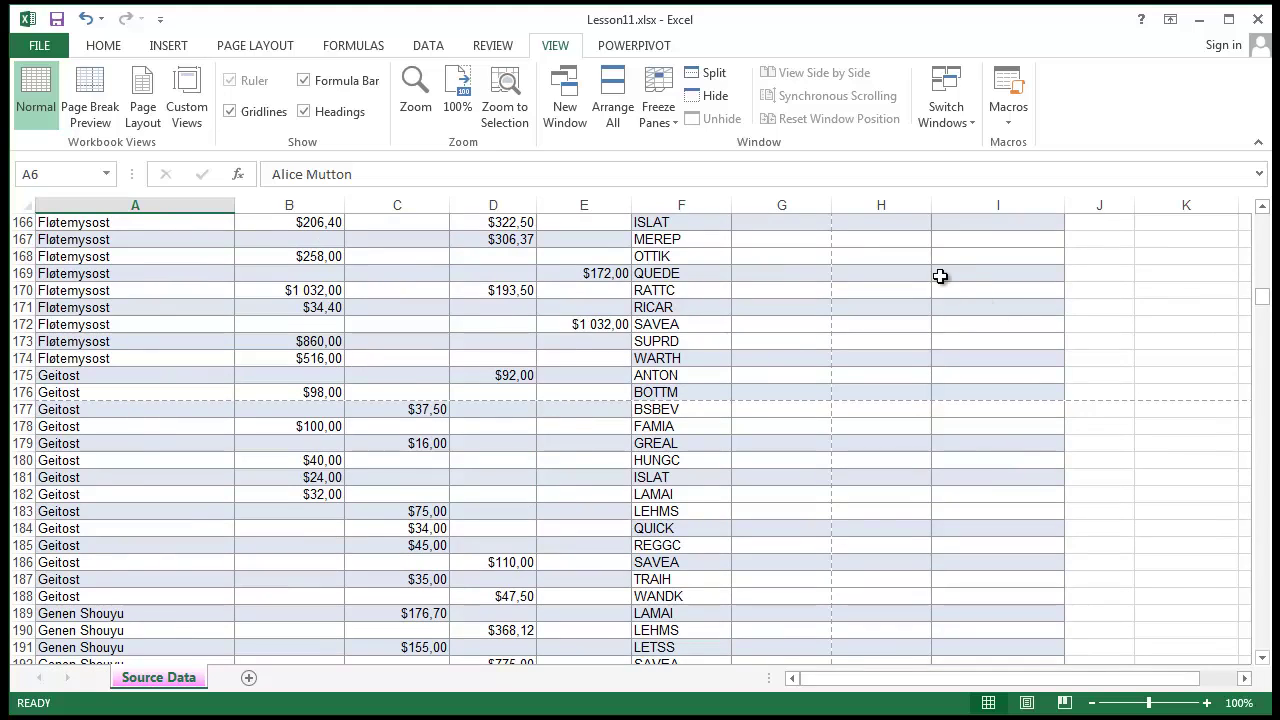
Examine the Geitost rows by selecting cells across columns B to E to consider which quarter each amount belongs to
click(903, 365)
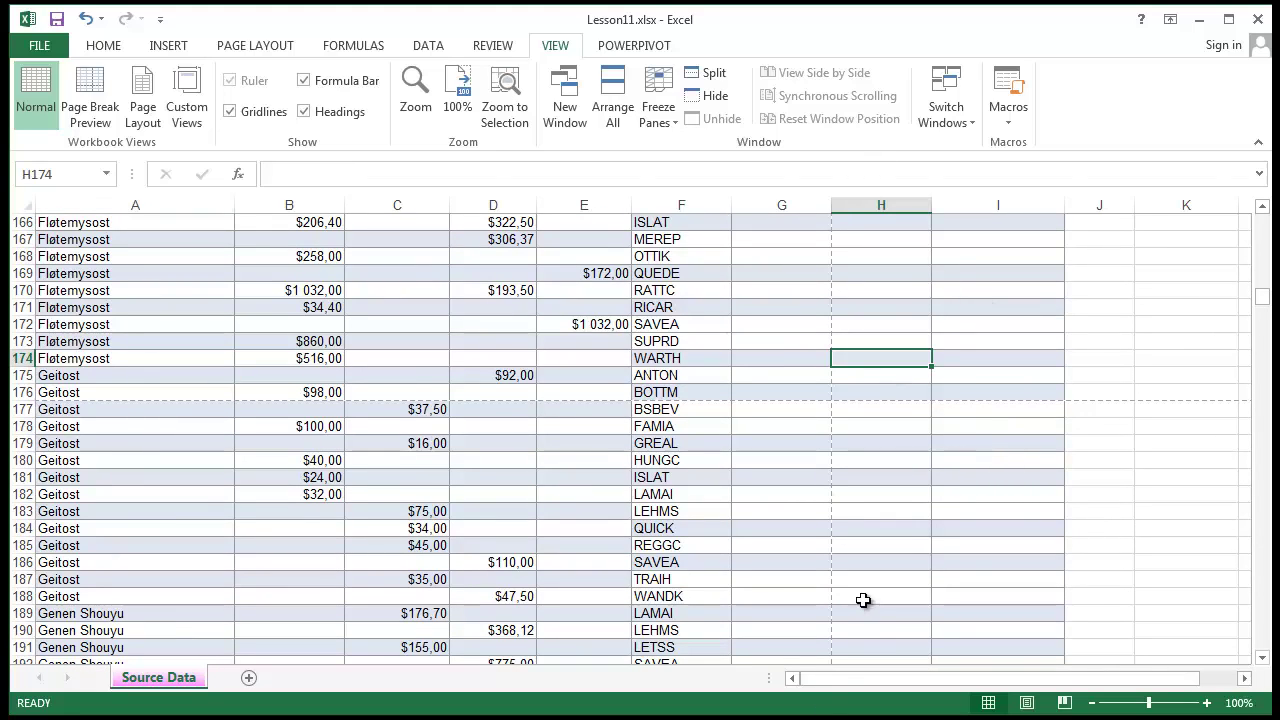
click(331, 513)
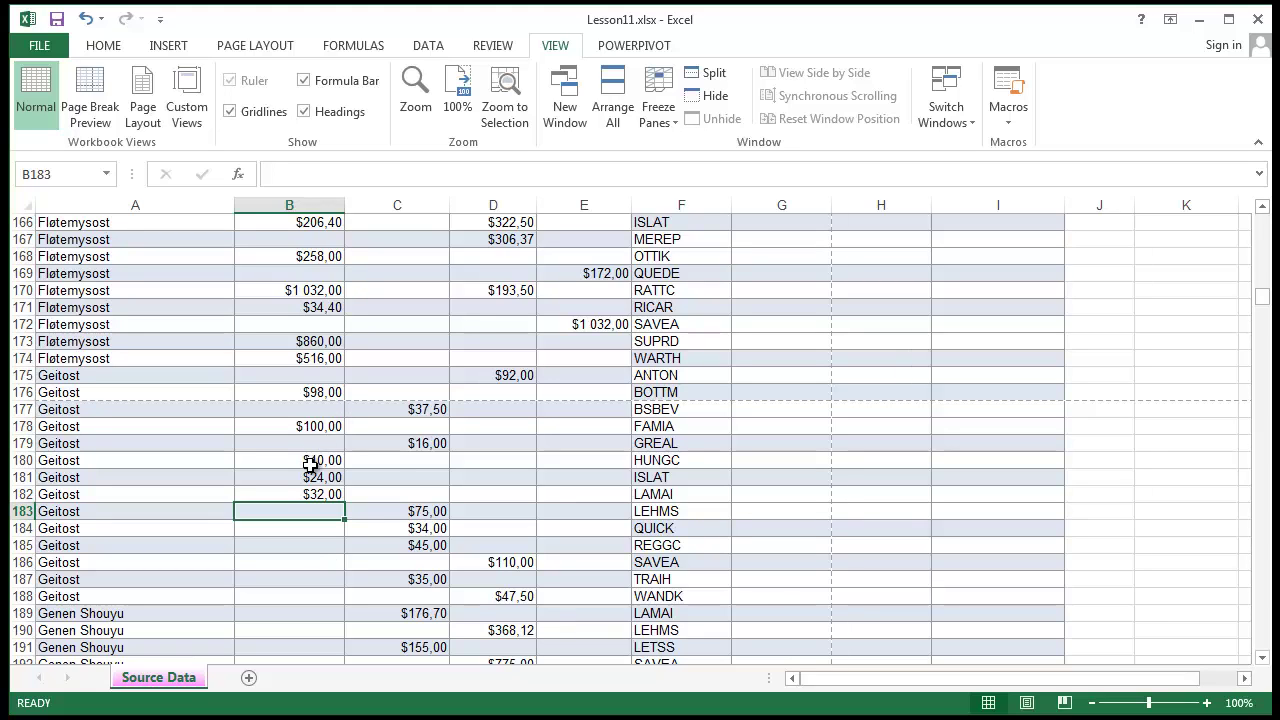
click(394, 460)
click(300, 450)
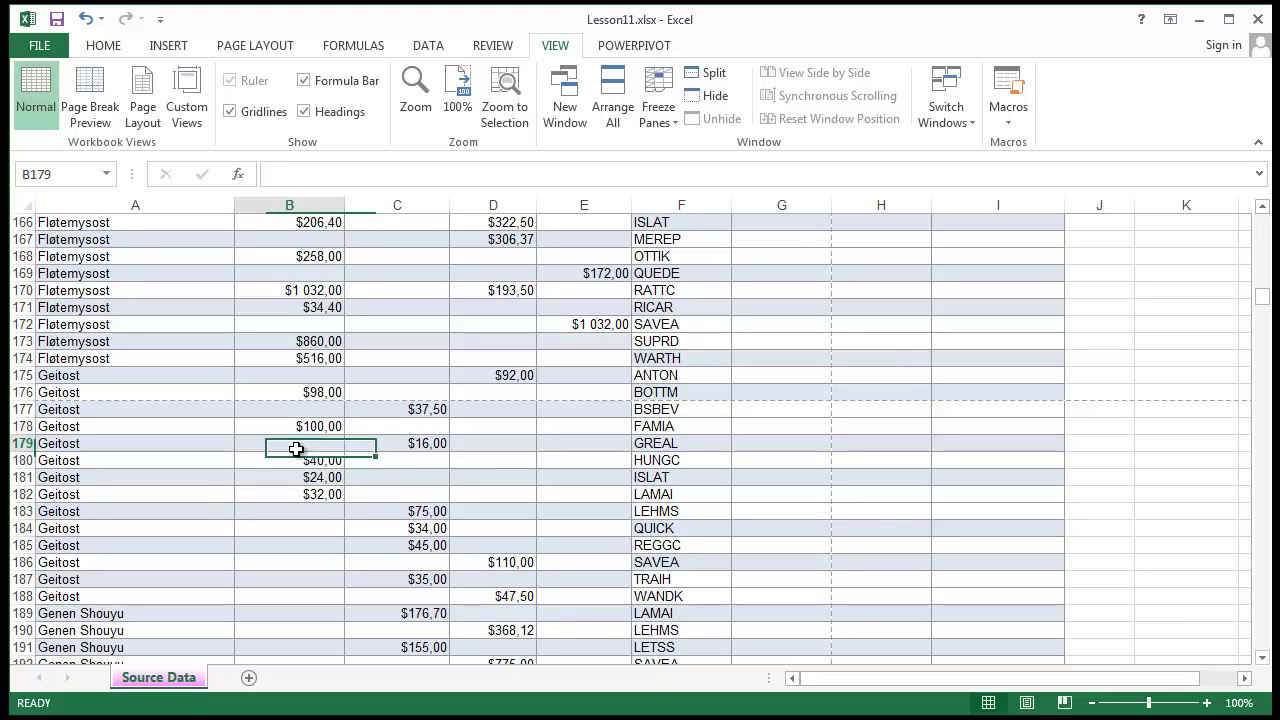
click(414, 500)
click(496, 463)
click(584, 499)
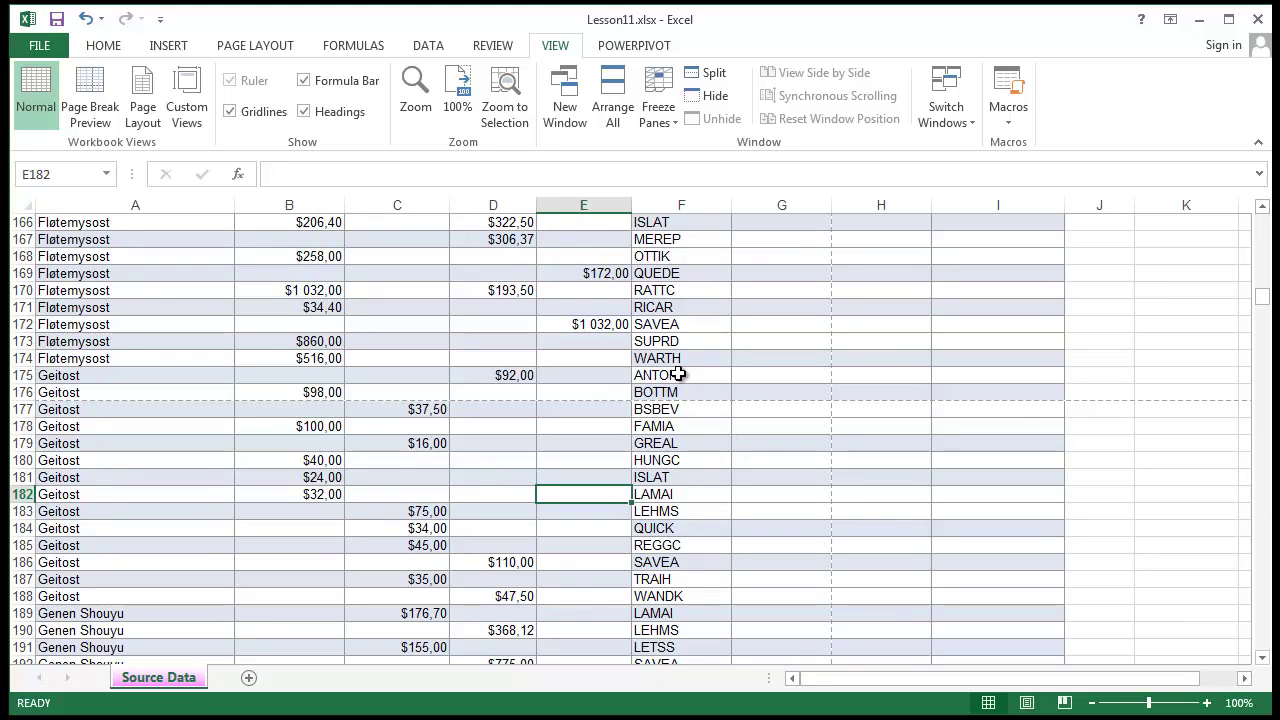
click(600, 476)
click(477, 480)
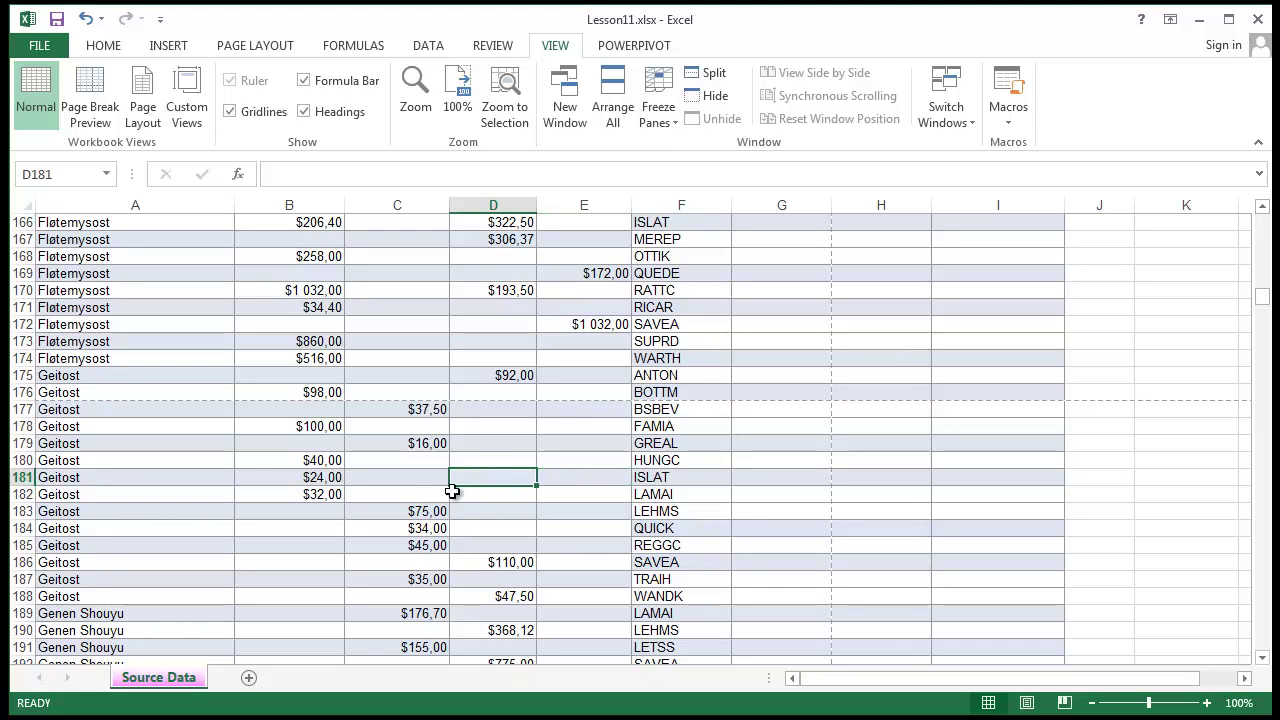
click(420, 494)
click(265, 457)
click(306, 550)
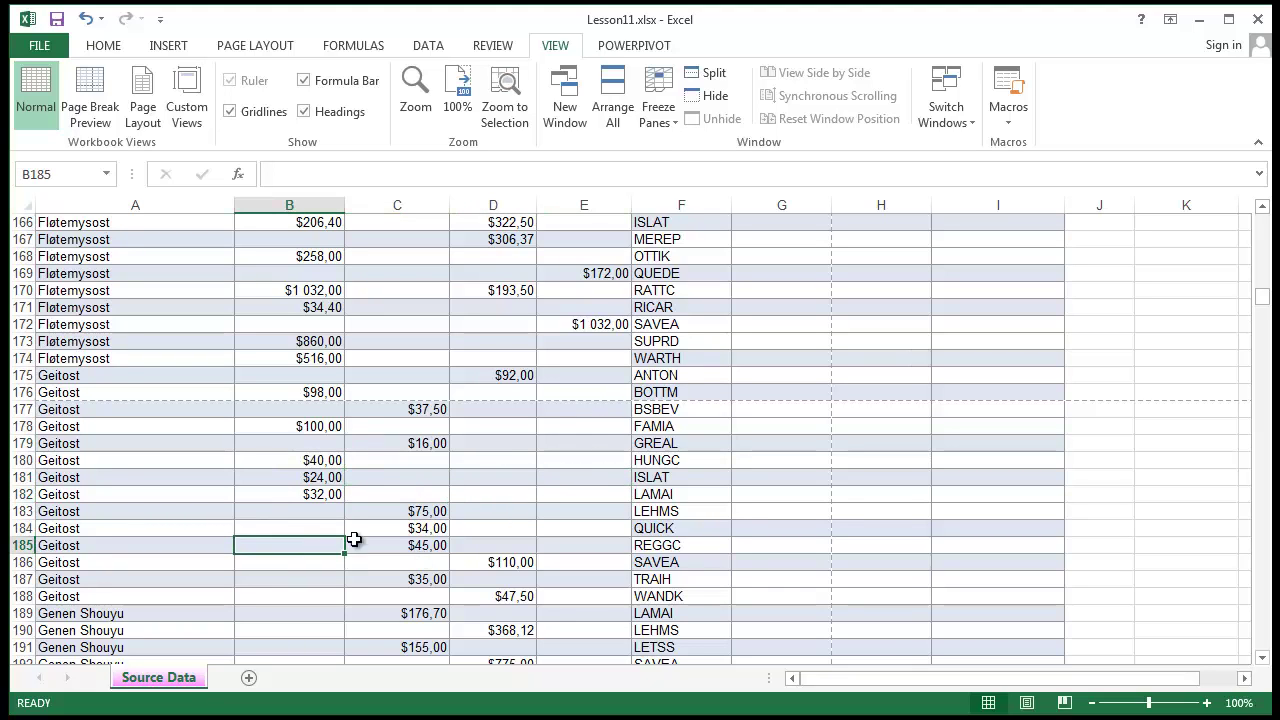
Return to the start of the sheet and select header row 1 to point out the column titles
scroll(634, 571, up, 20)
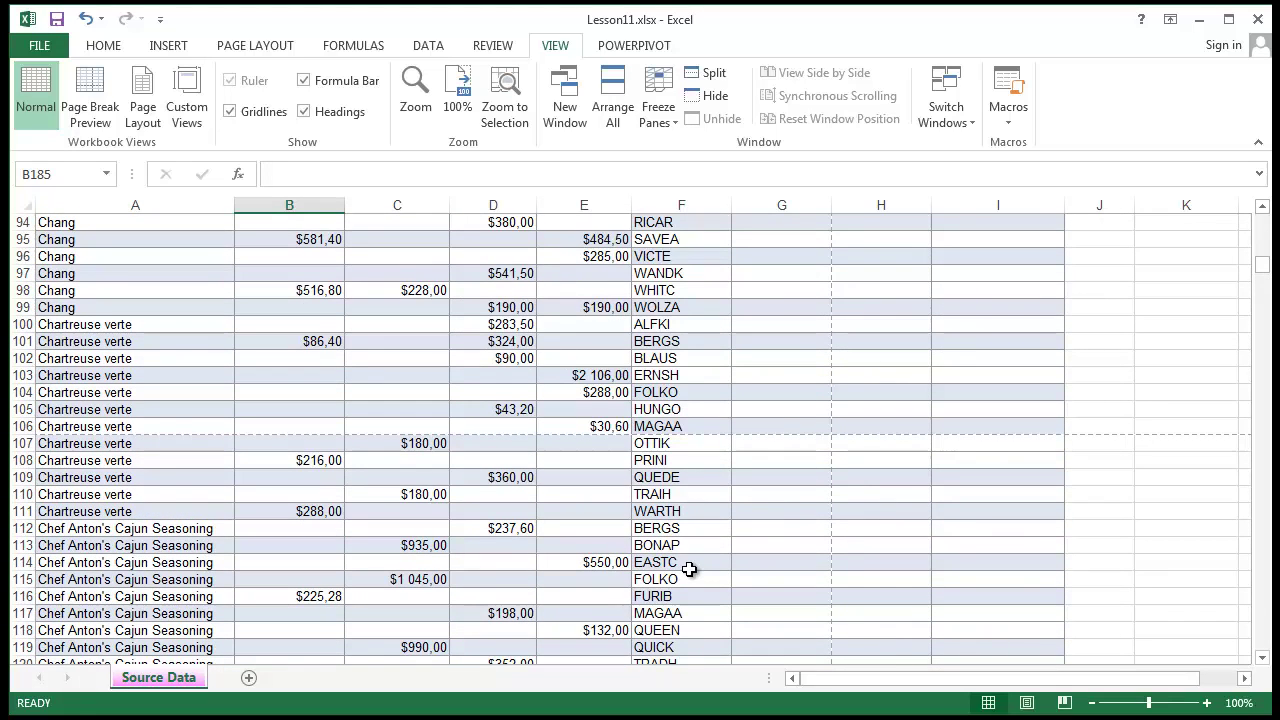
scroll(147, 523, up, 20)
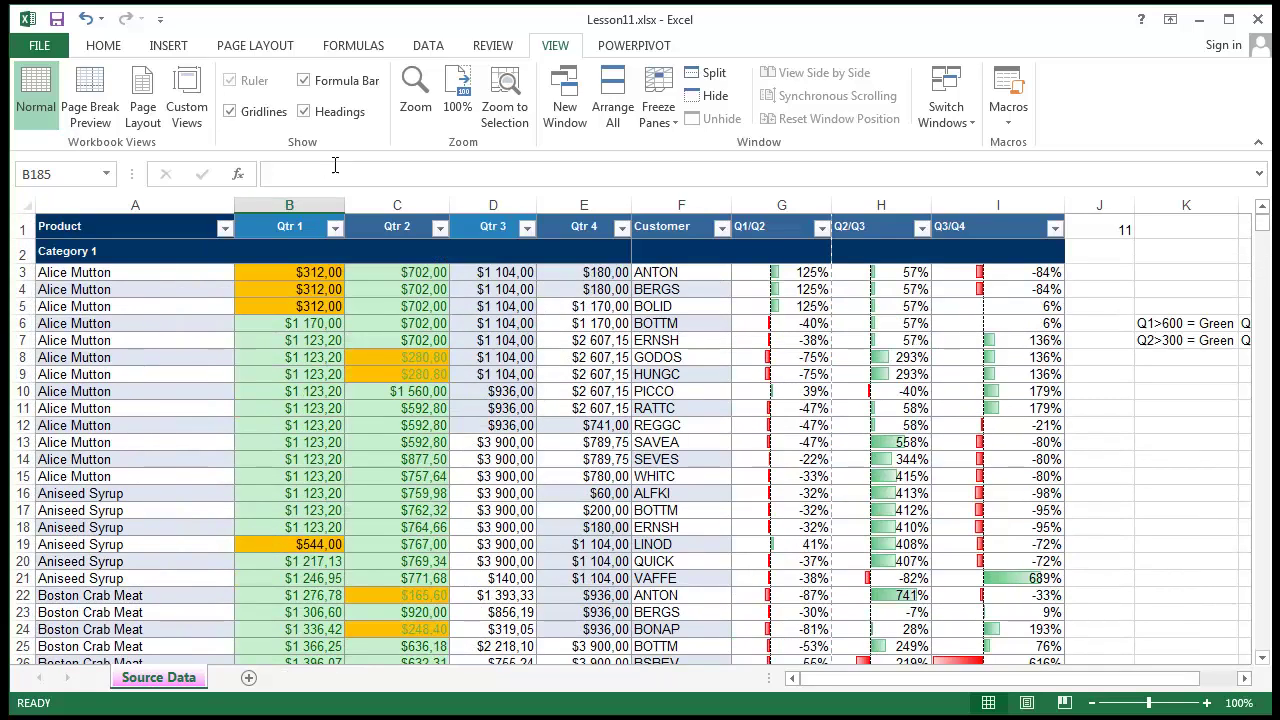
click(302, 443)
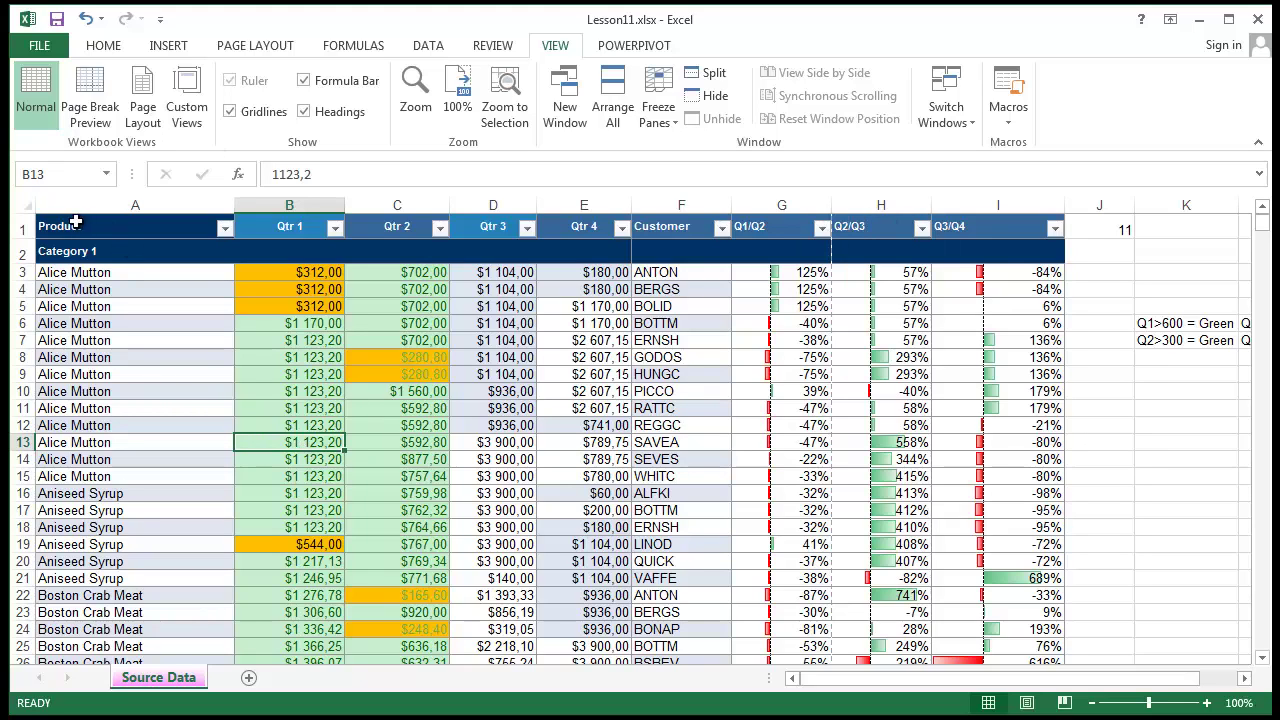
click(21, 229)
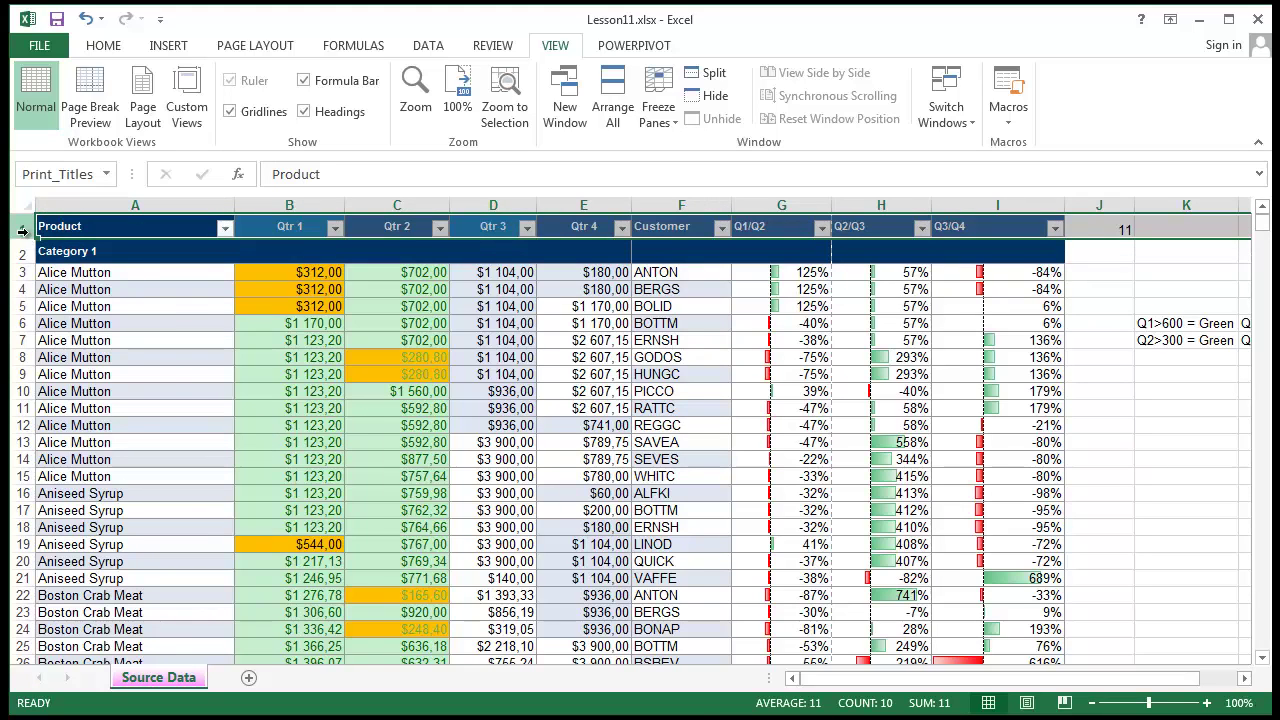
drag(21, 229, 17, 311)
click(337, 443)
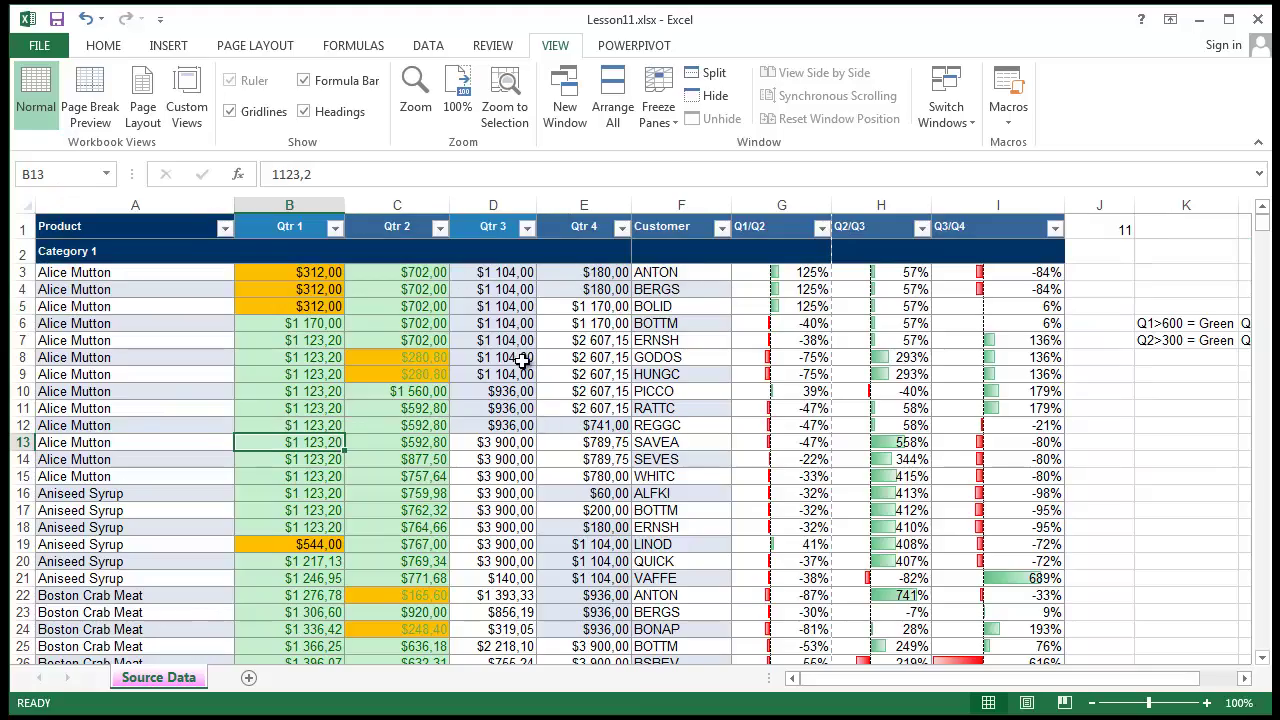
Check whether the column titles stay in view further down the sheet and return to the first row
scroll(523, 360, down, 6)
scroll(523, 360, up, 6)
scroll(527, 353, down, 17)
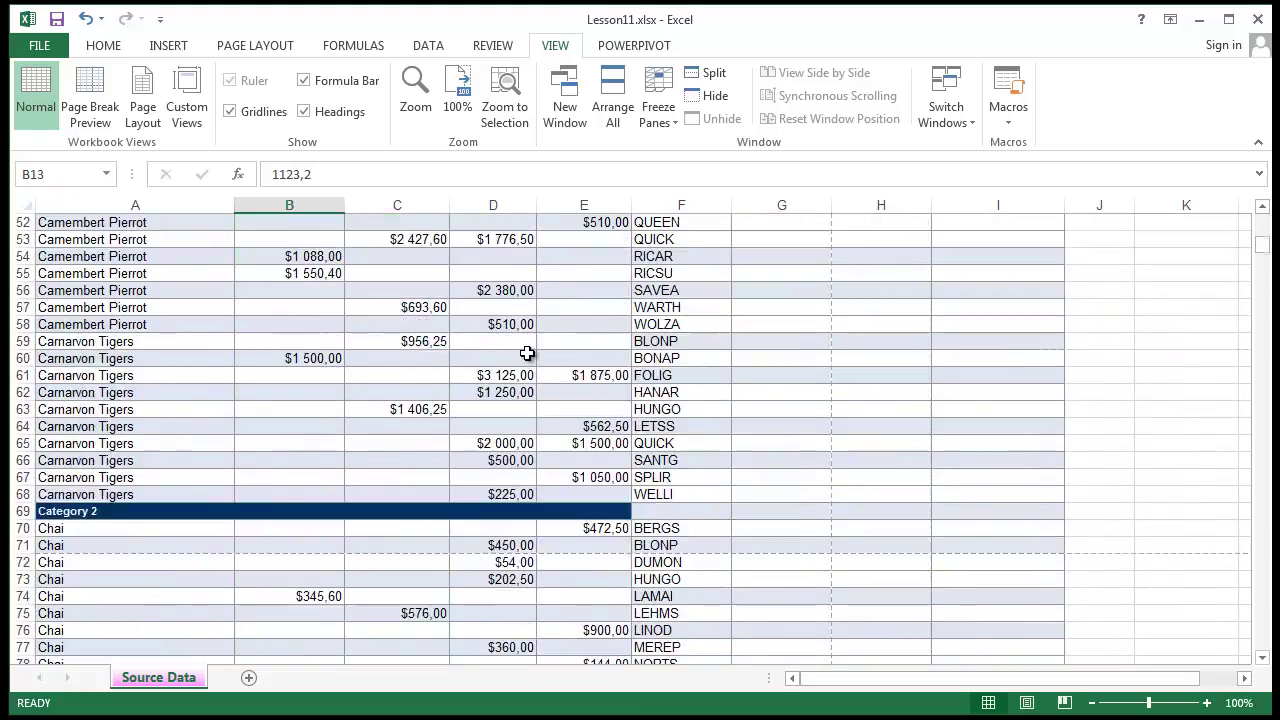
scroll(527, 353, down, 9)
scroll(527, 353, up, 20)
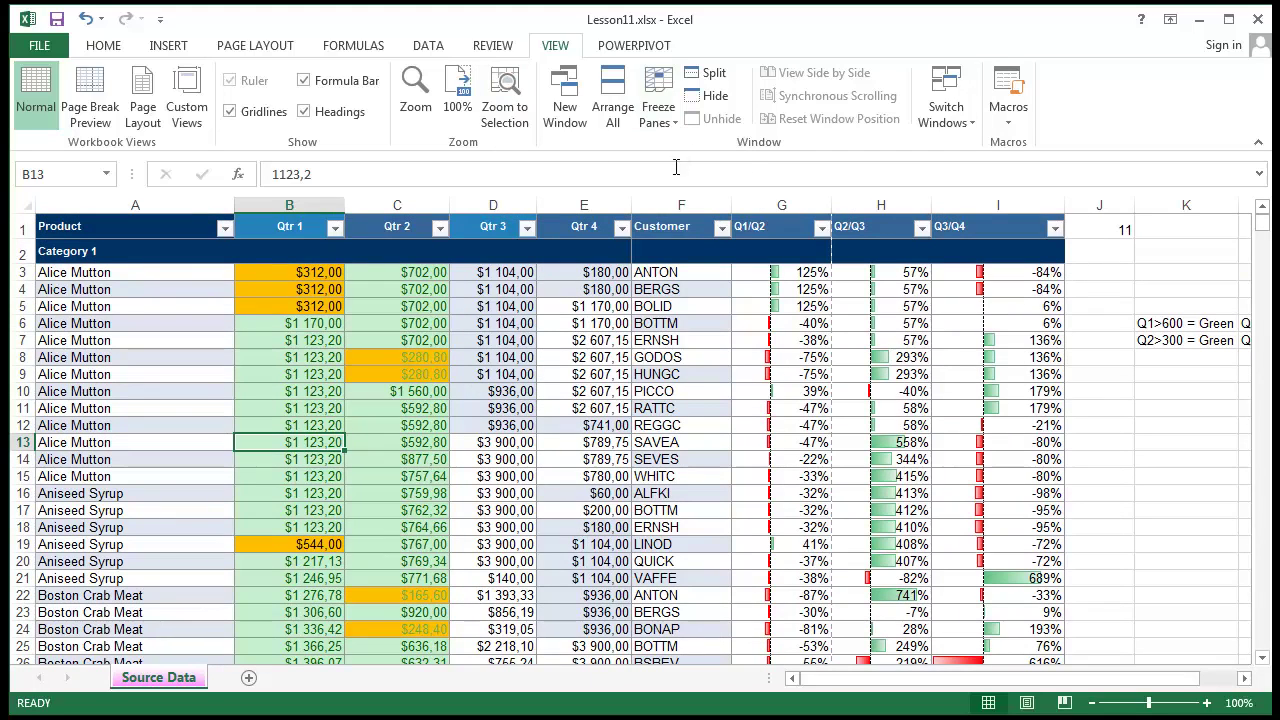
Freeze the top row of the Source Data sheet
click(152, 528)
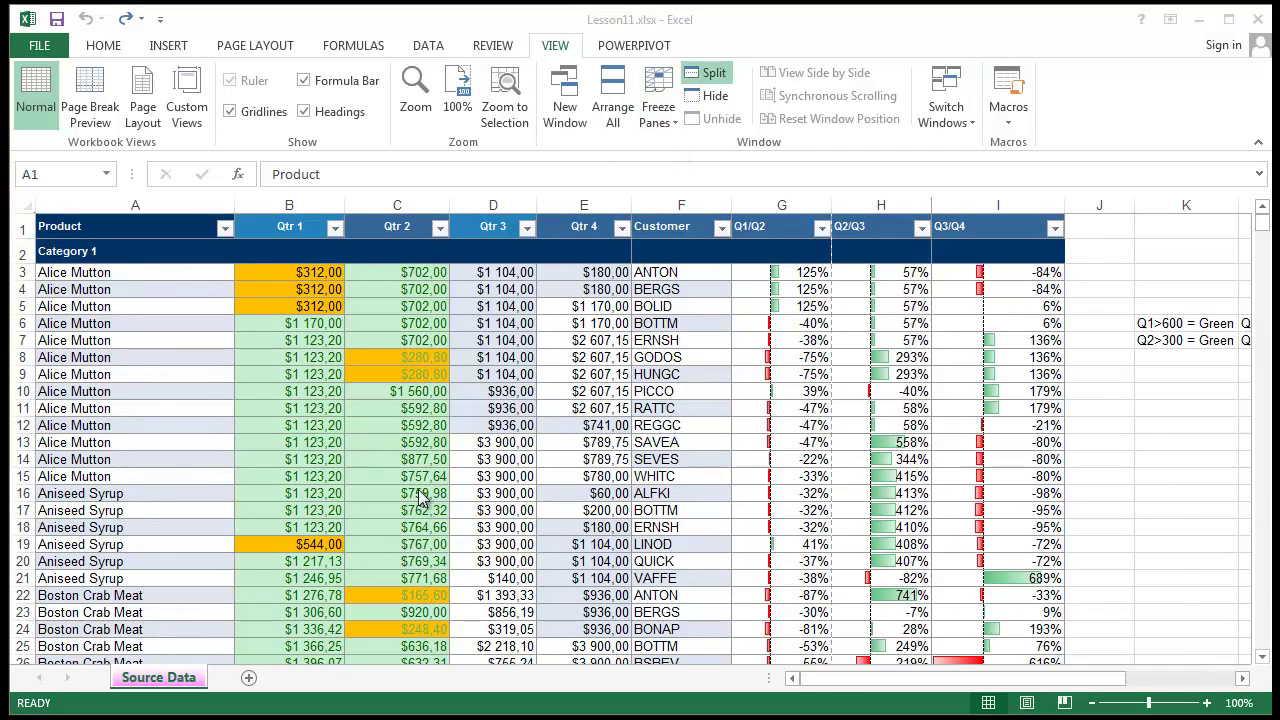
click(653, 115)
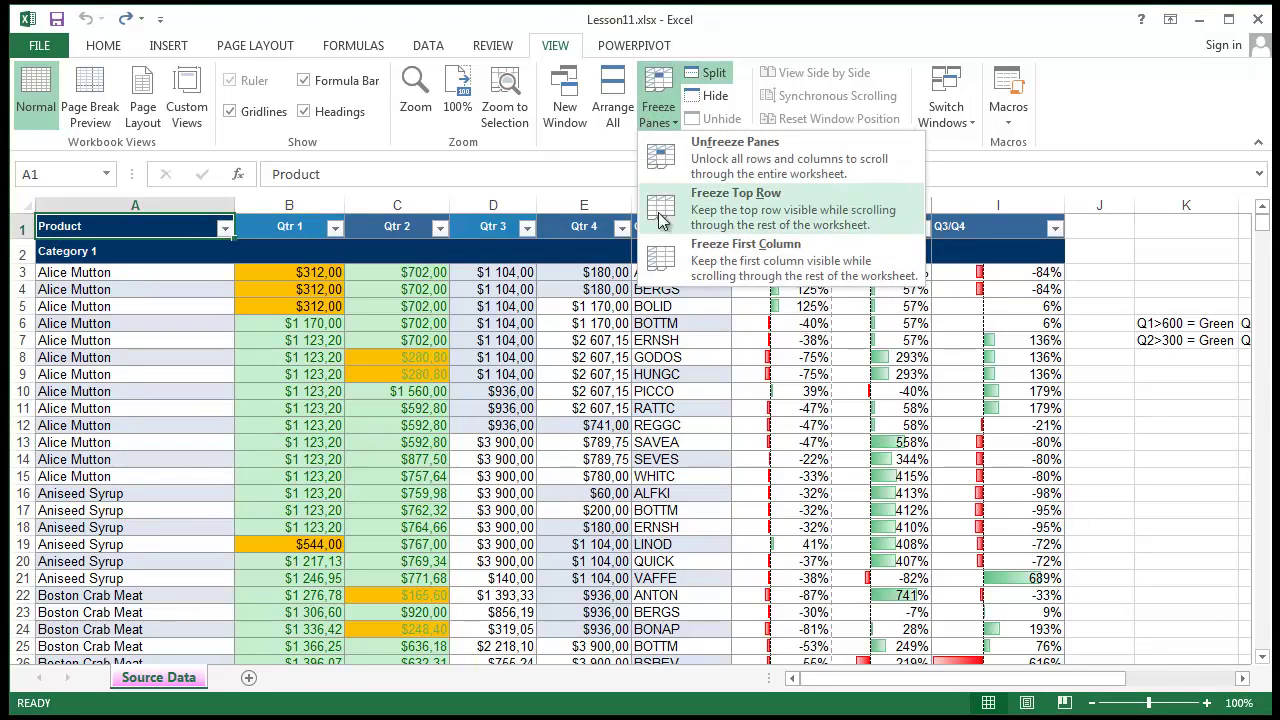
click(738, 198)
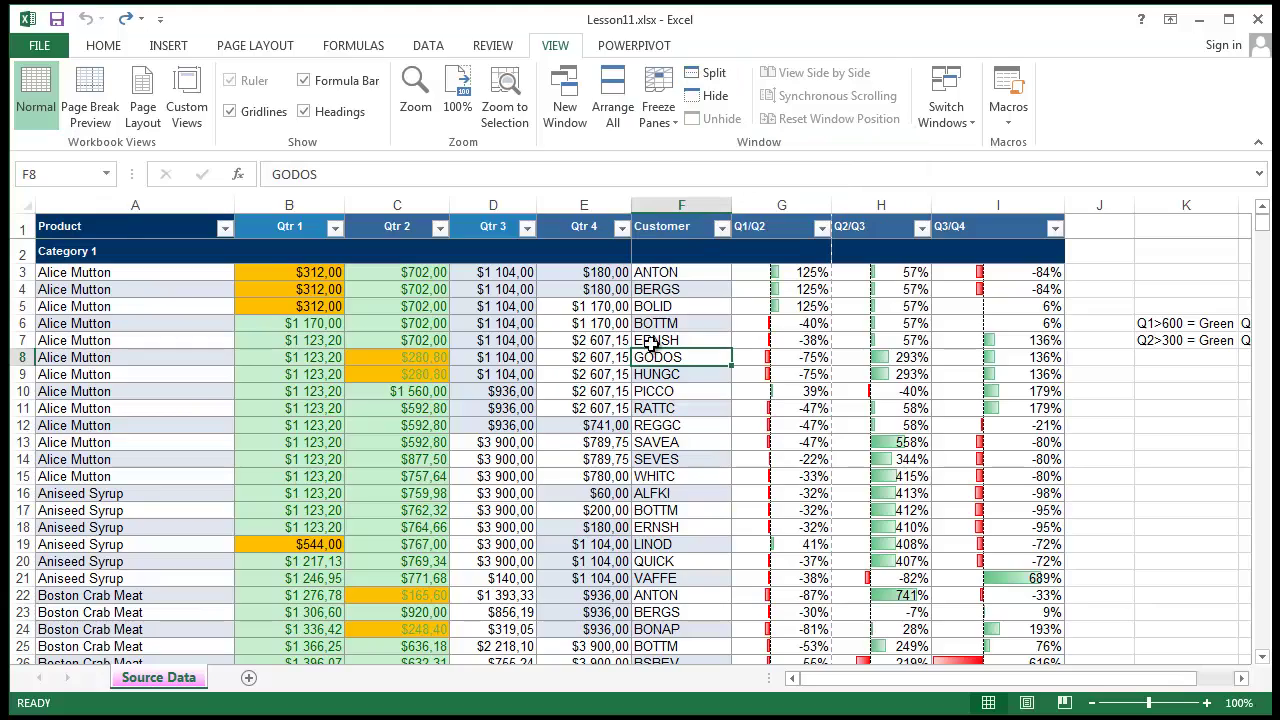
Check the frozen header row against the data while moving down the sheet to about row 200
scroll(655, 336, down, 6)
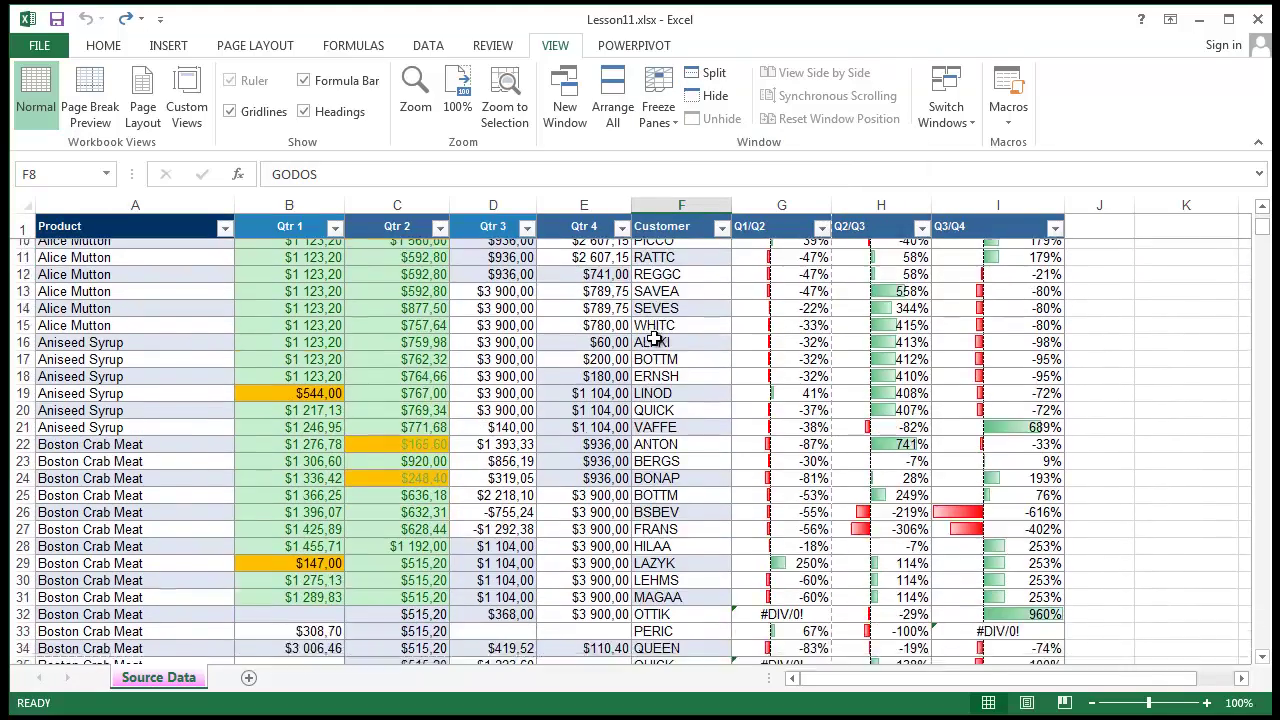
scroll(655, 337, down, 18)
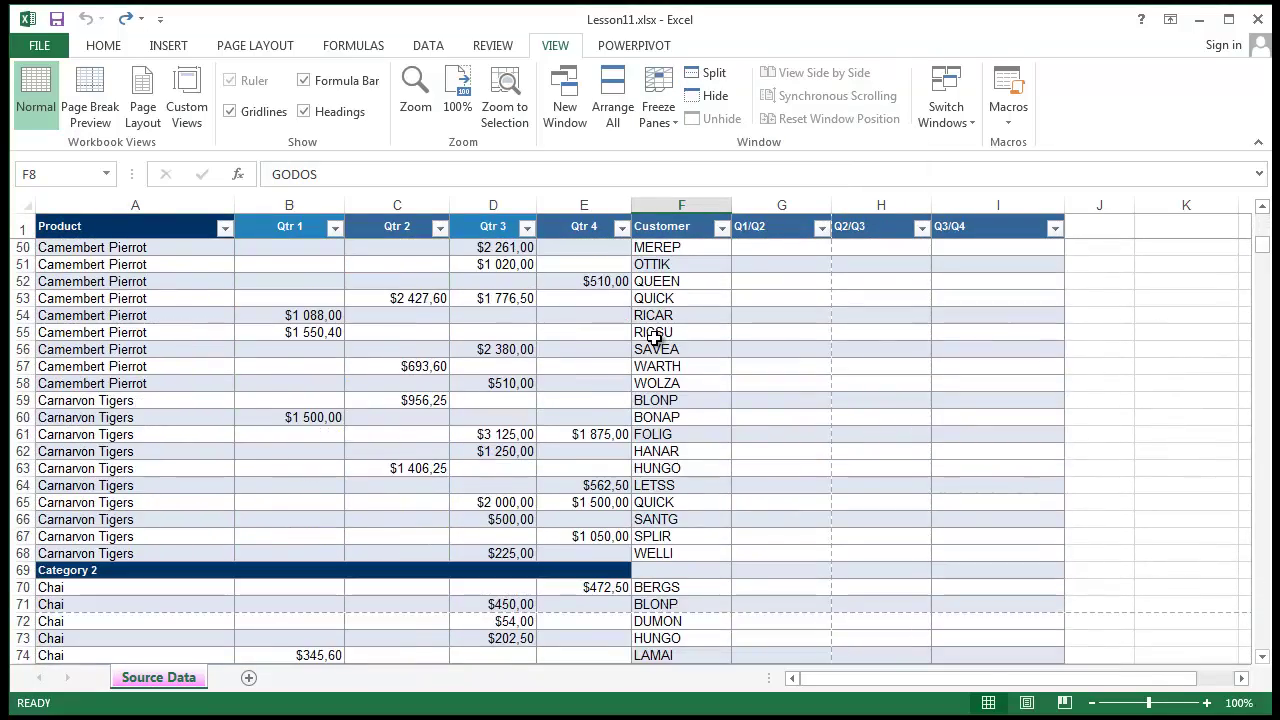
scroll(655, 337, down, 18)
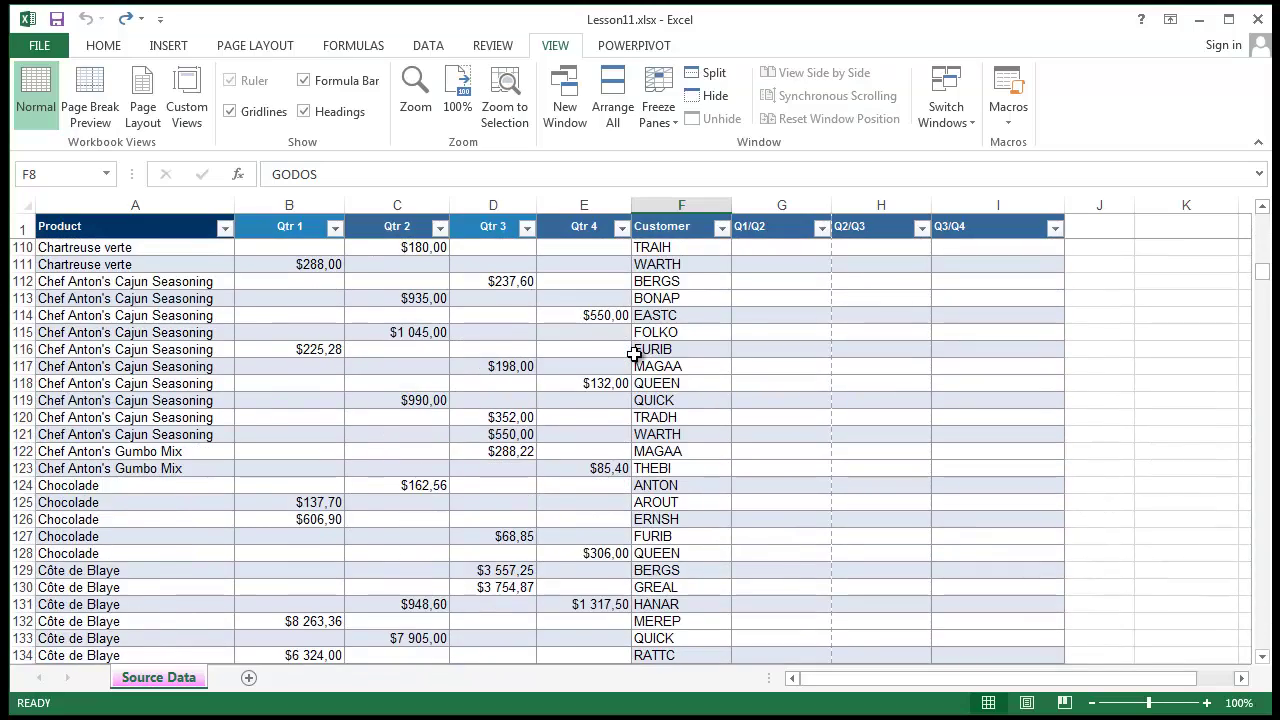
scroll(634, 354, down, 1)
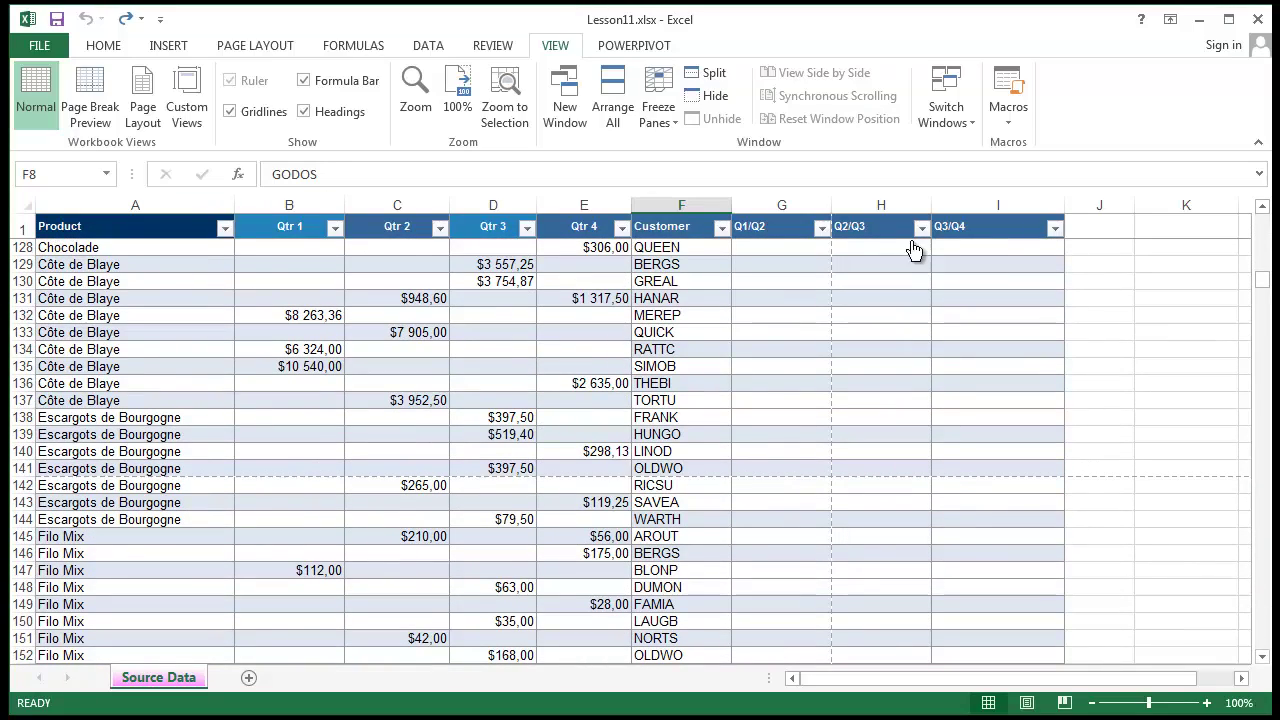
scroll(871, 351, down, 12)
scroll(861, 350, down, 6)
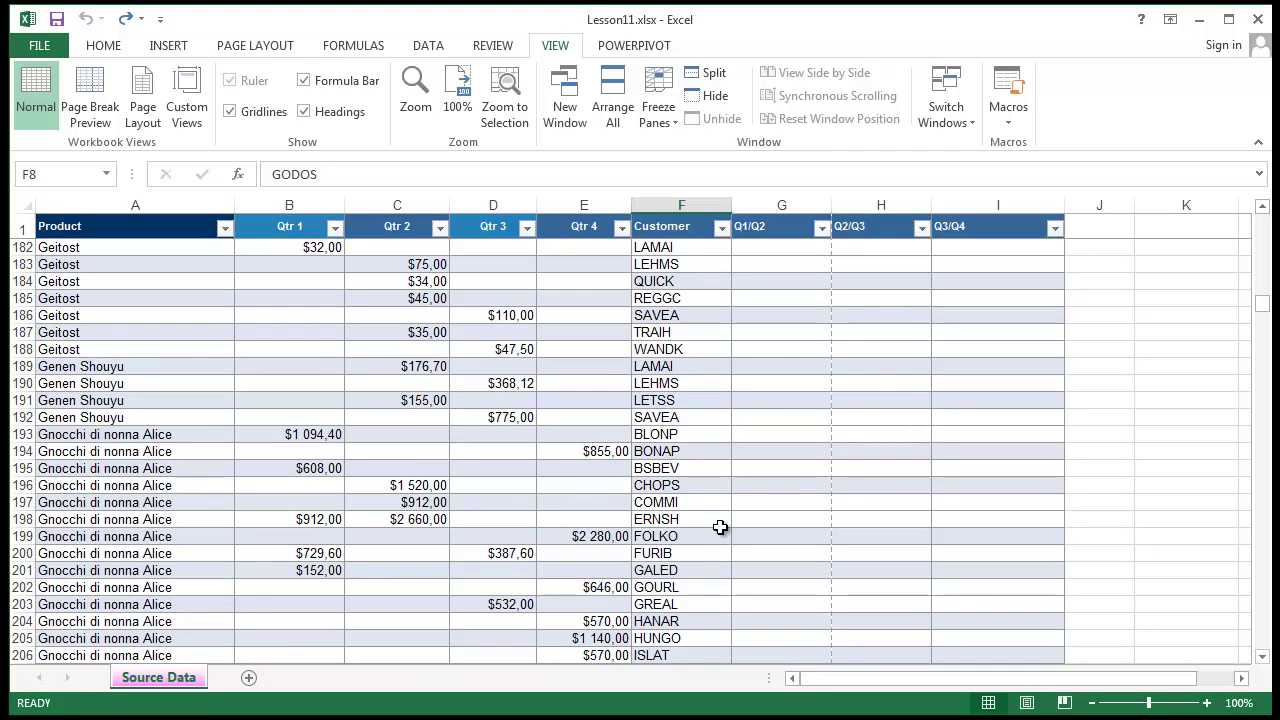
Examine the data down to about row 389 and view the Qtr 1 filter options available from the frozen header row
scroll(968, 396, down, 9)
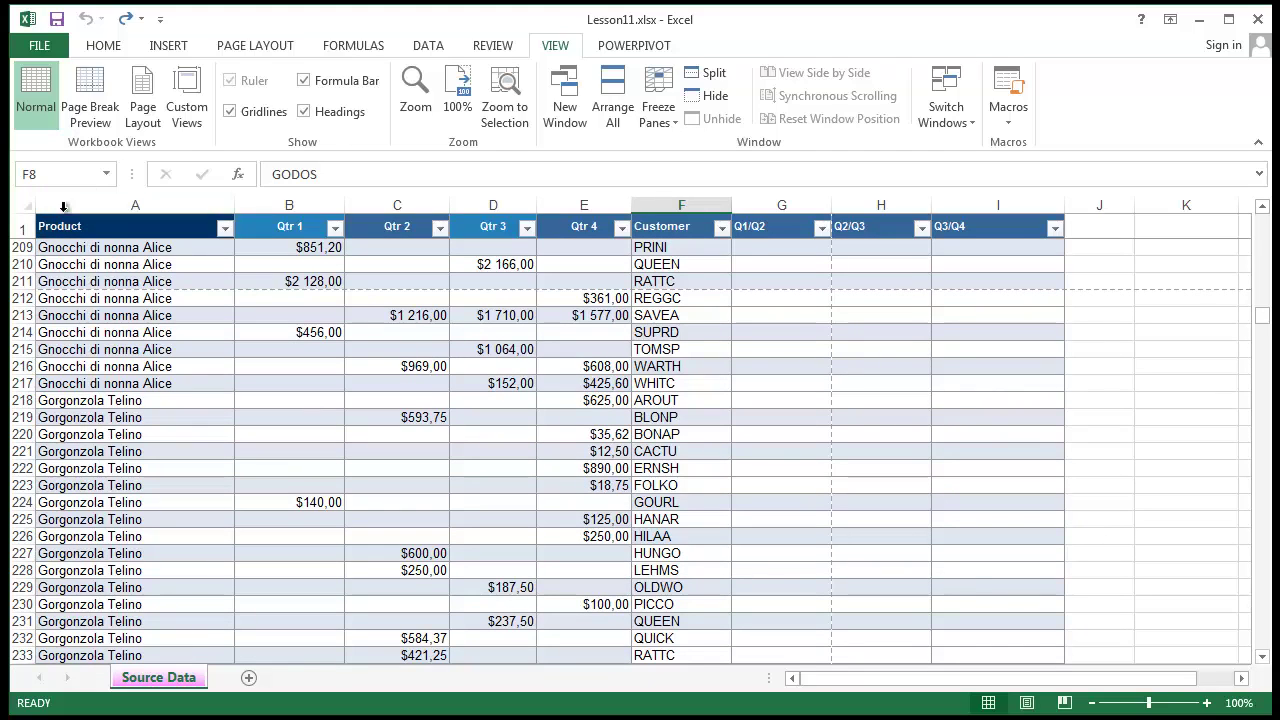
scroll(808, 346, down, 20)
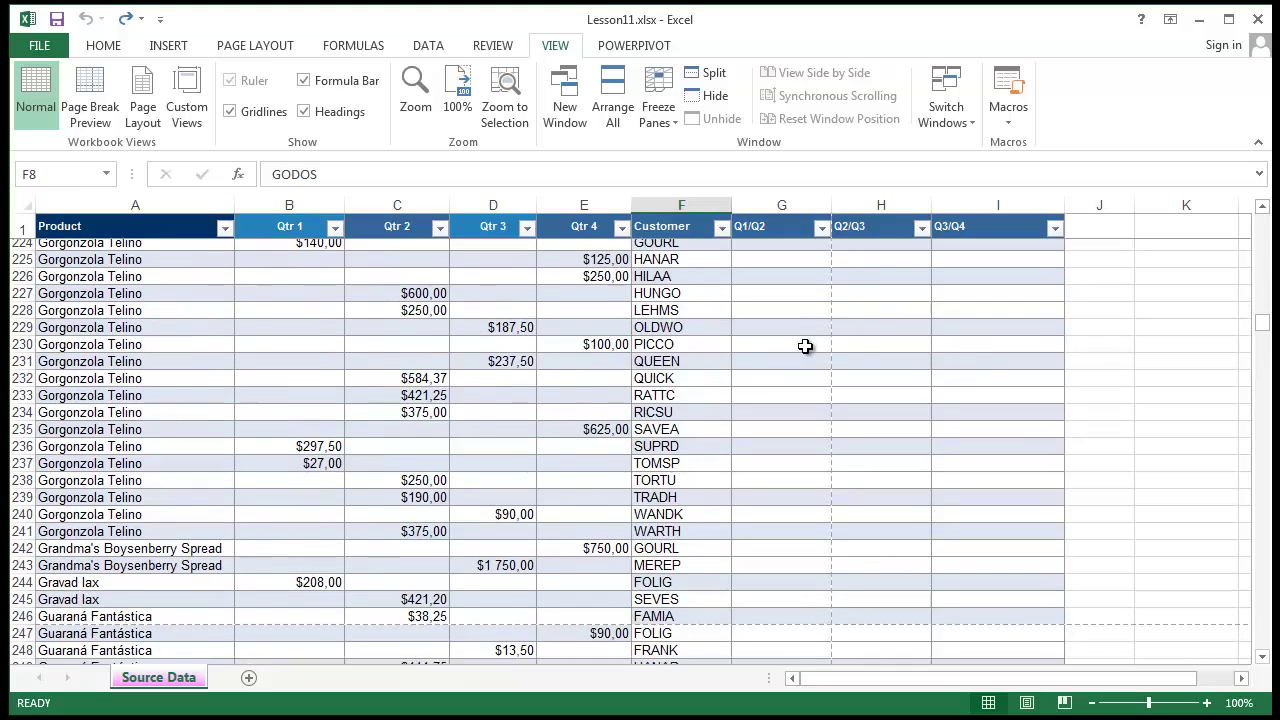
scroll(800, 342, down, 20)
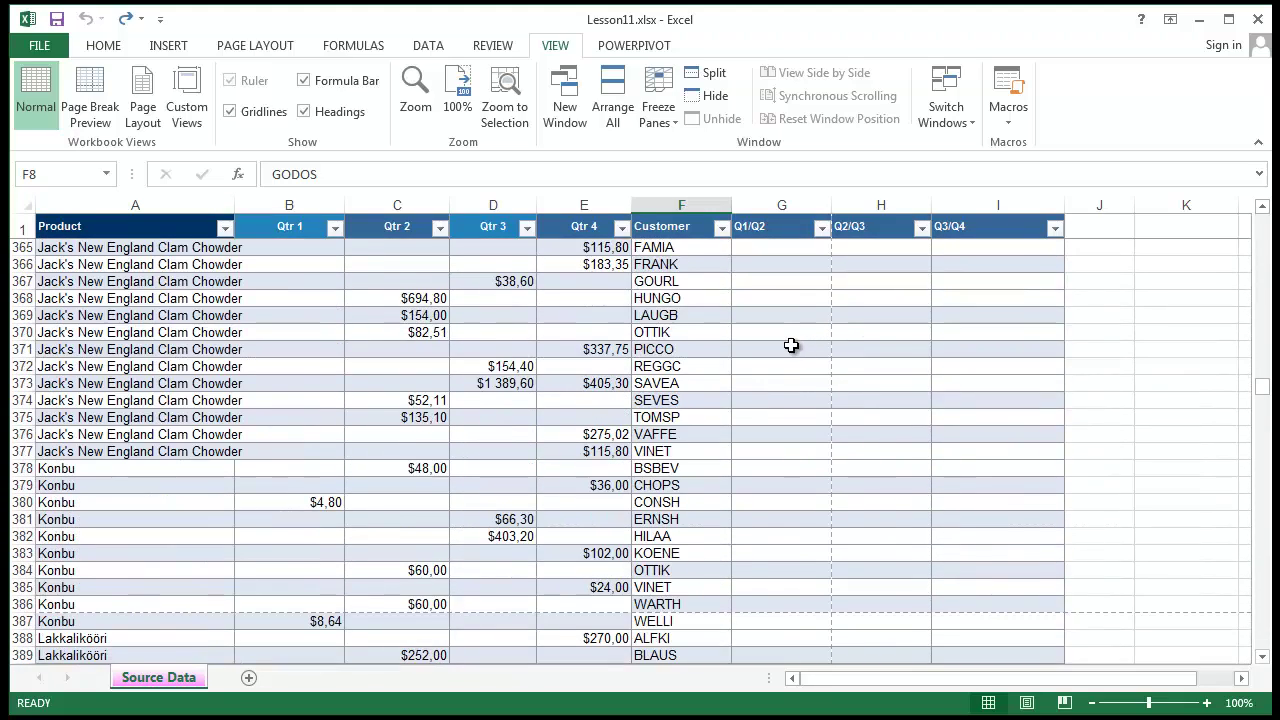
click(719, 231)
click(719, 231)
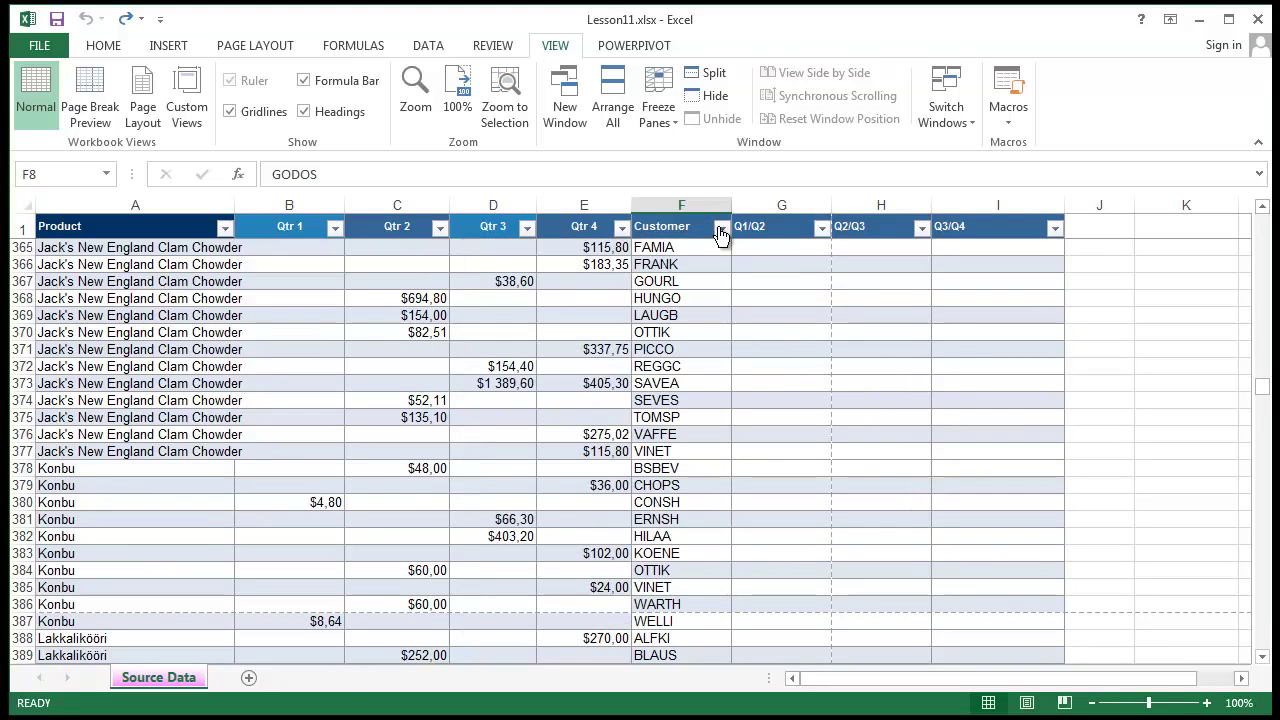
click(335, 228)
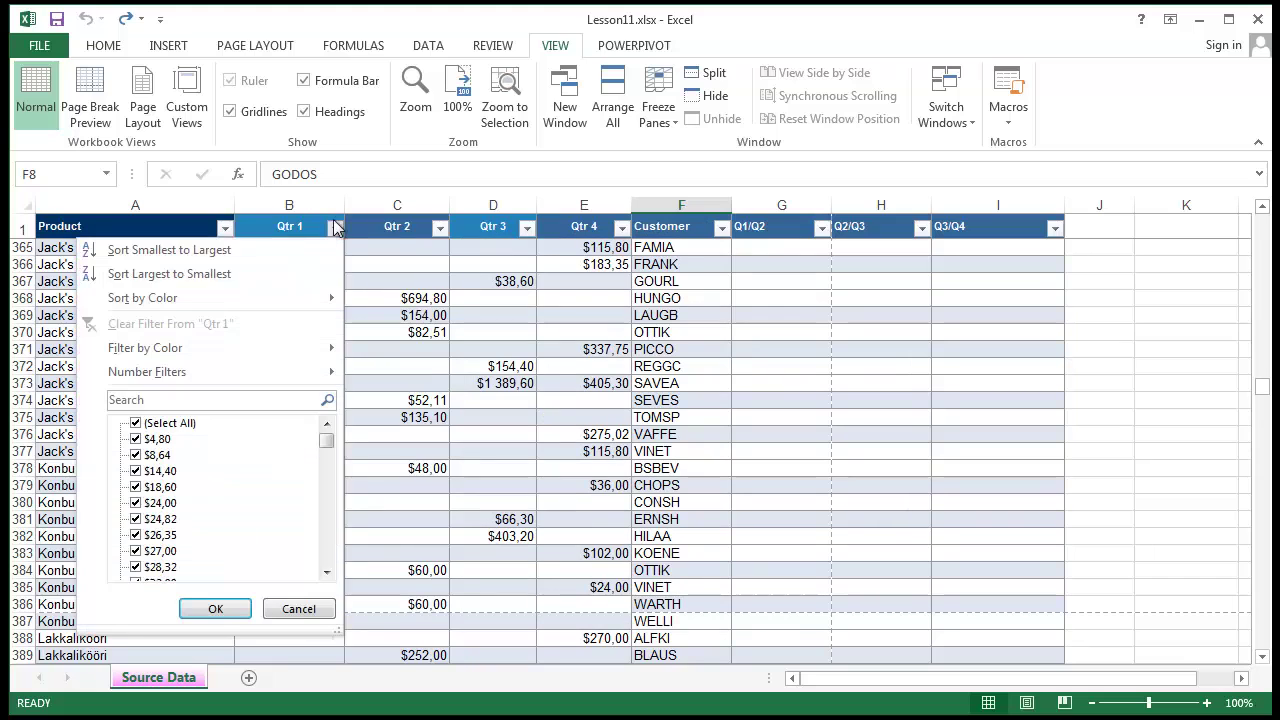
click(907, 441)
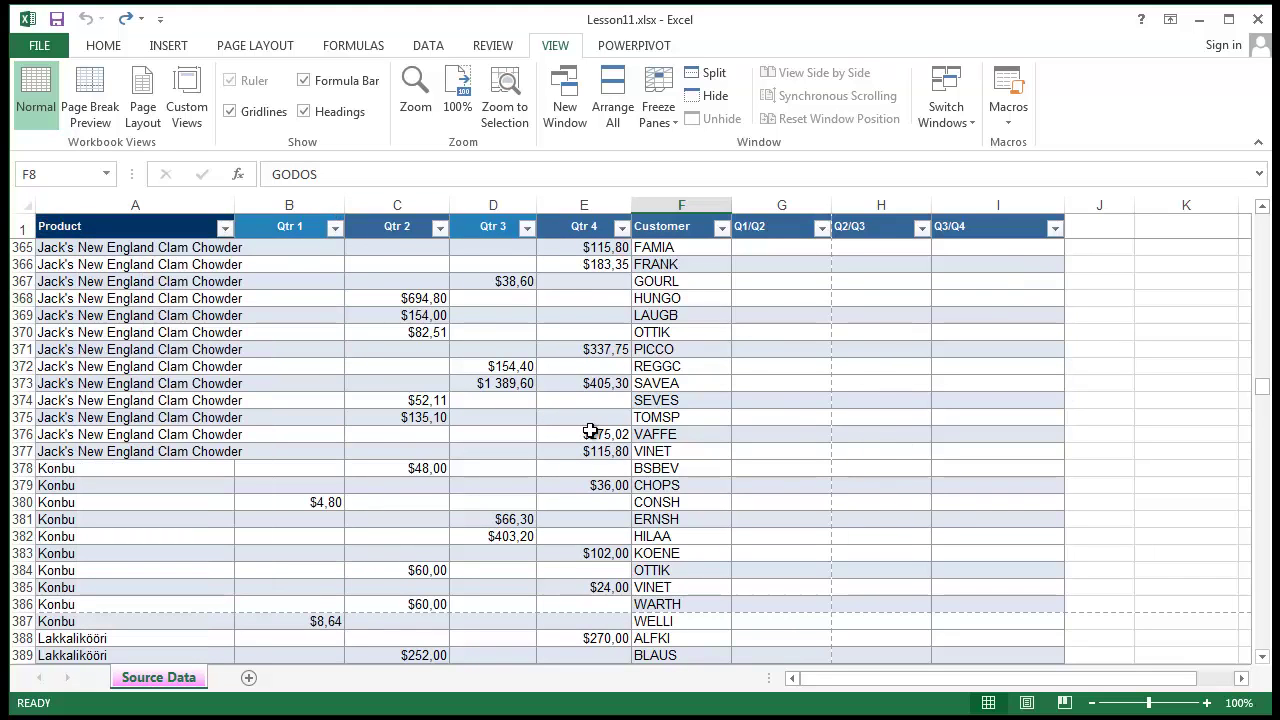
Compare the rows around row 380 with the frozen column titles and return to the start of the sheet
scroll(86, 417, down, 5)
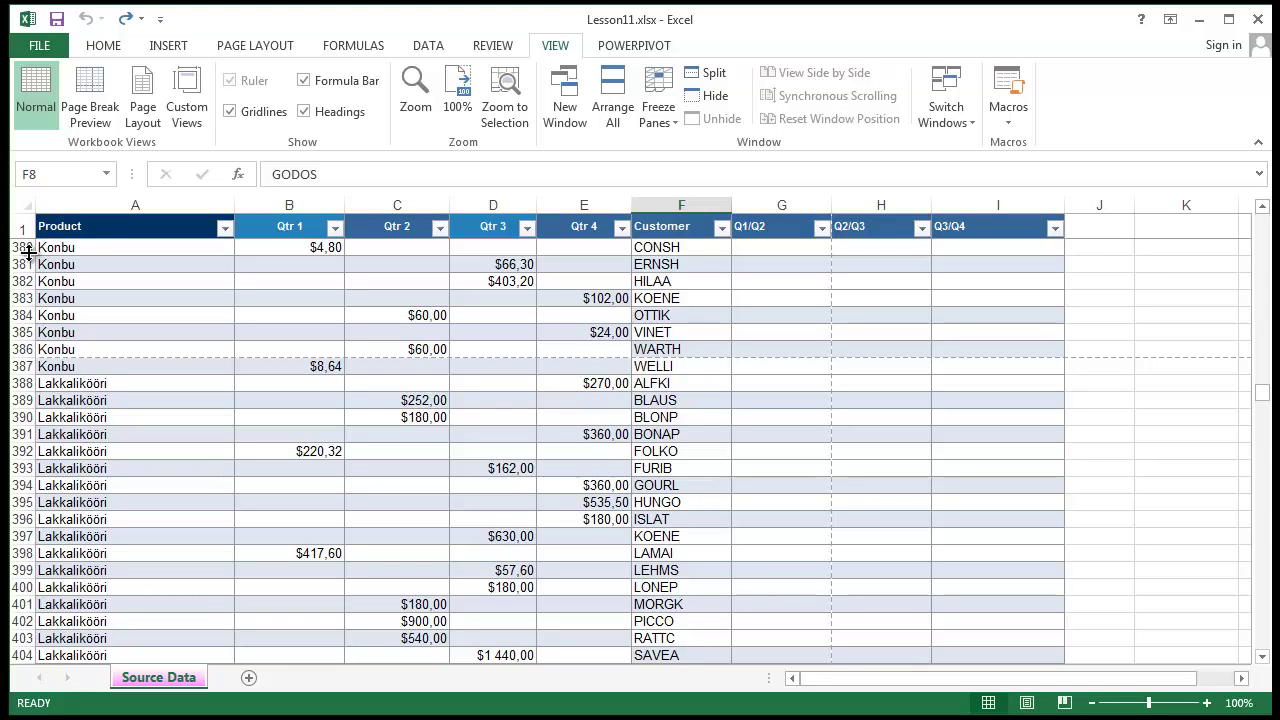
scroll(86, 362, up, 5)
scroll(146, 436, down, 2)
scroll(146, 436, up, 3)
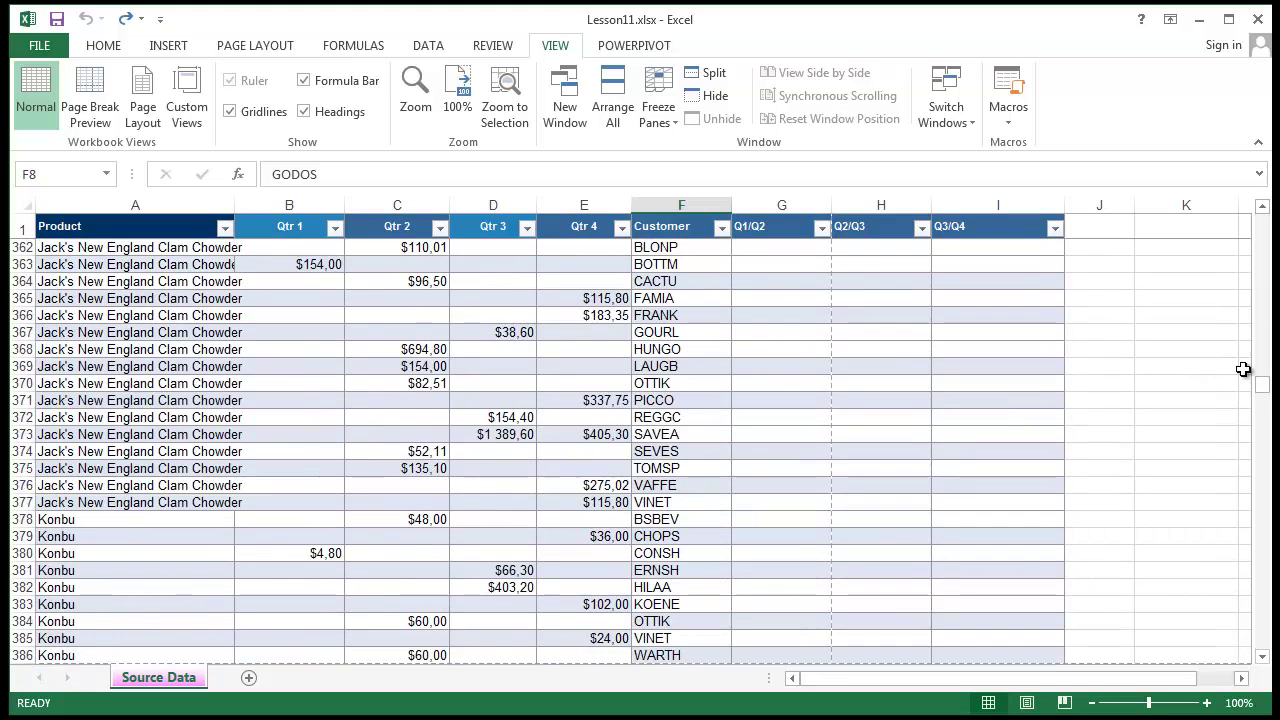
drag(1262, 385, 1263, 222)
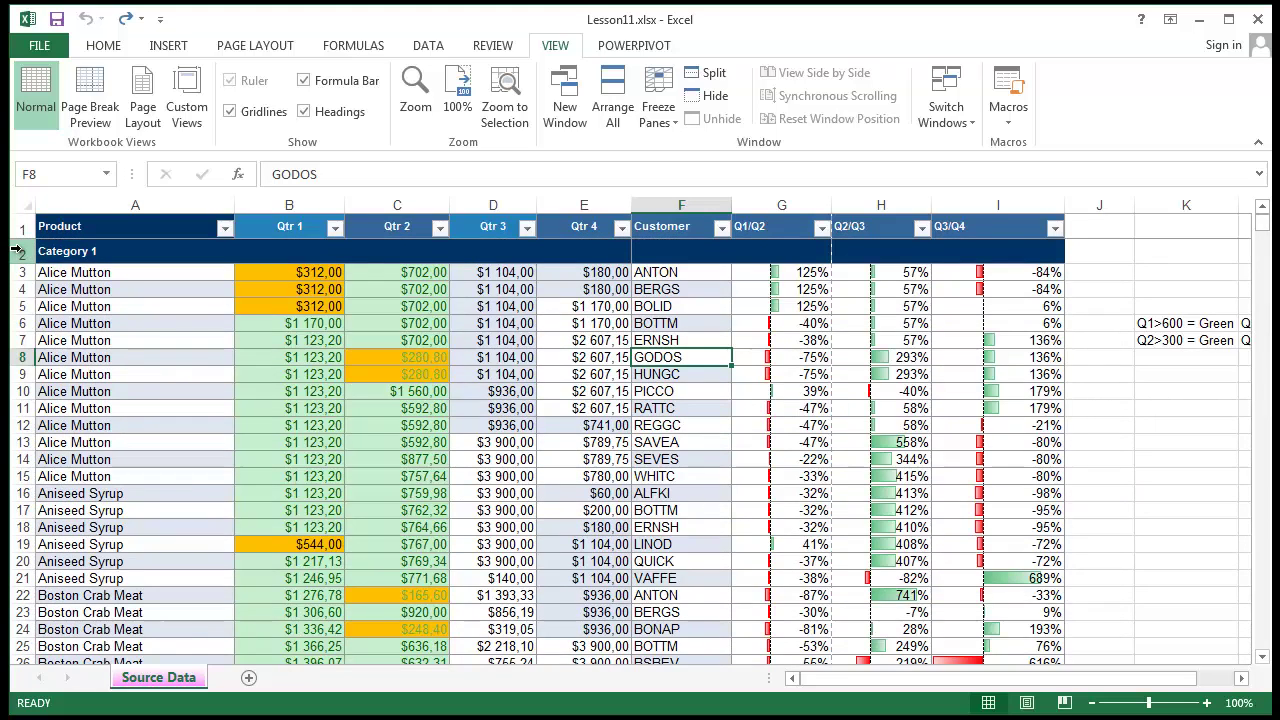
View the Customer filter options from the frozen header around row 71 and dismiss them without filtering
scroll(847, 453, down, 20)
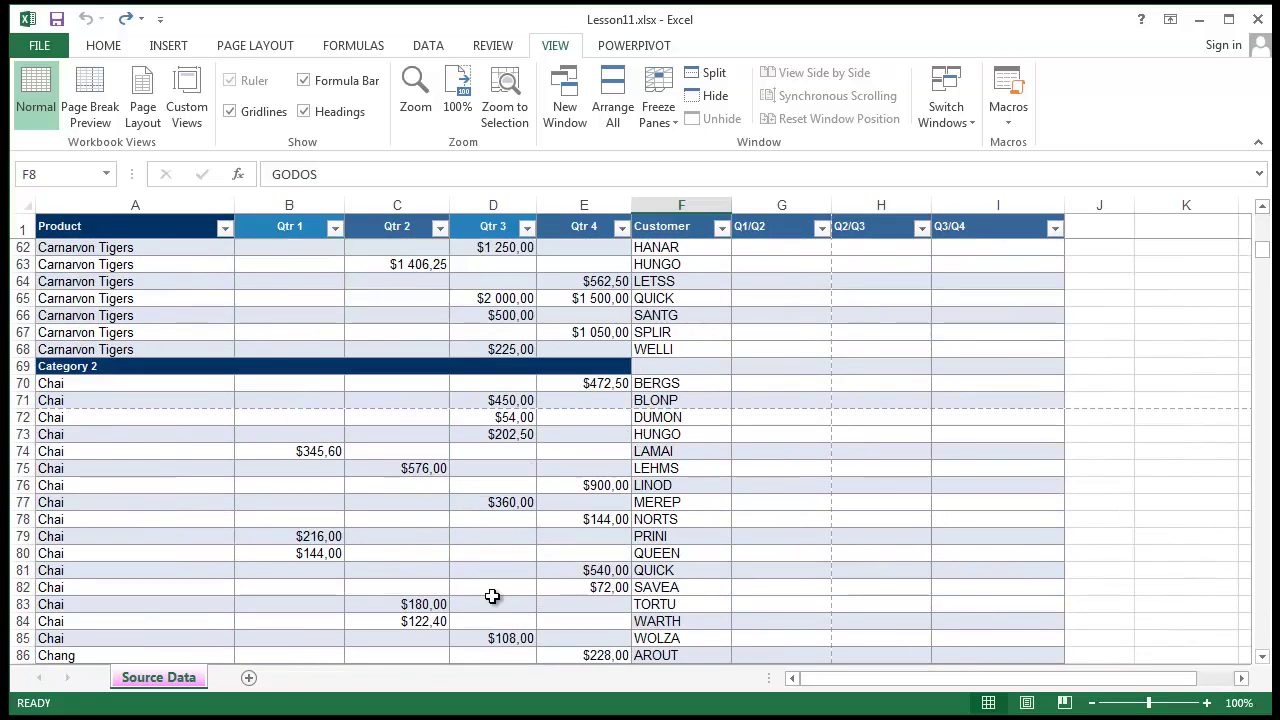
click(914, 406)
click(721, 228)
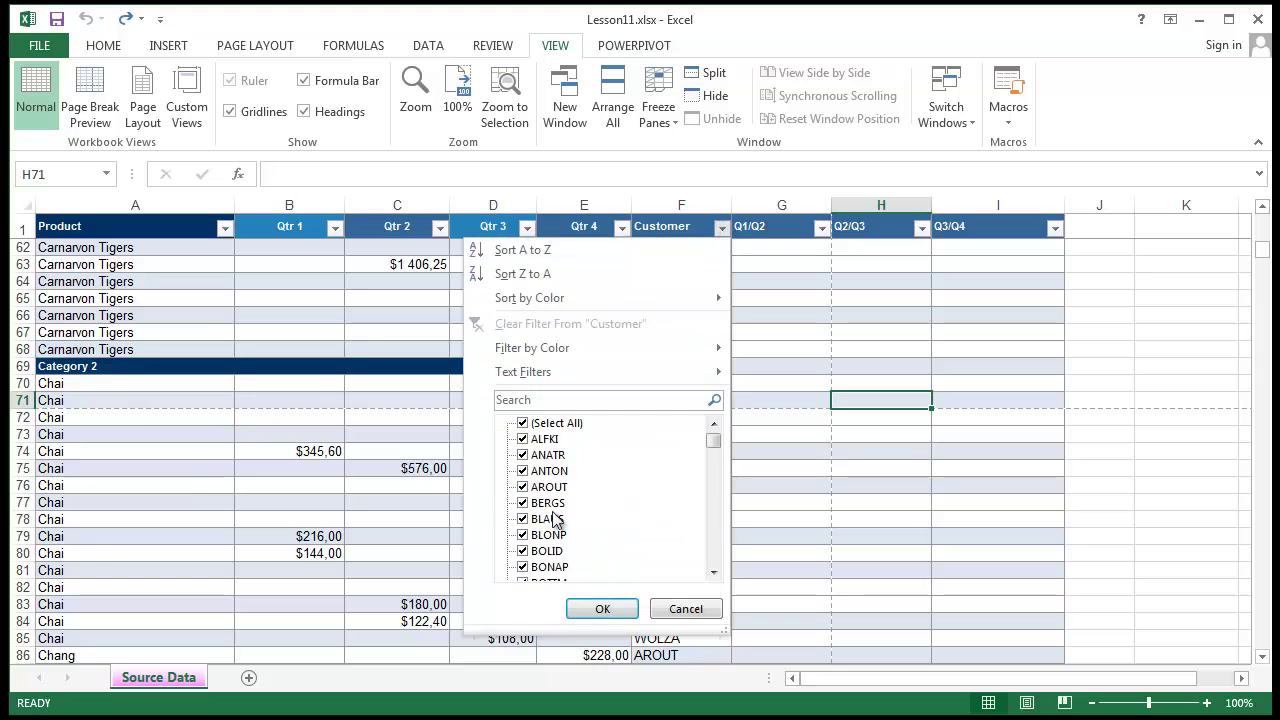
key(Escape)
Check the frozen header against the Category 1 and Category 2 rows and return to the first rows
scroll(130, 420, up, 6)
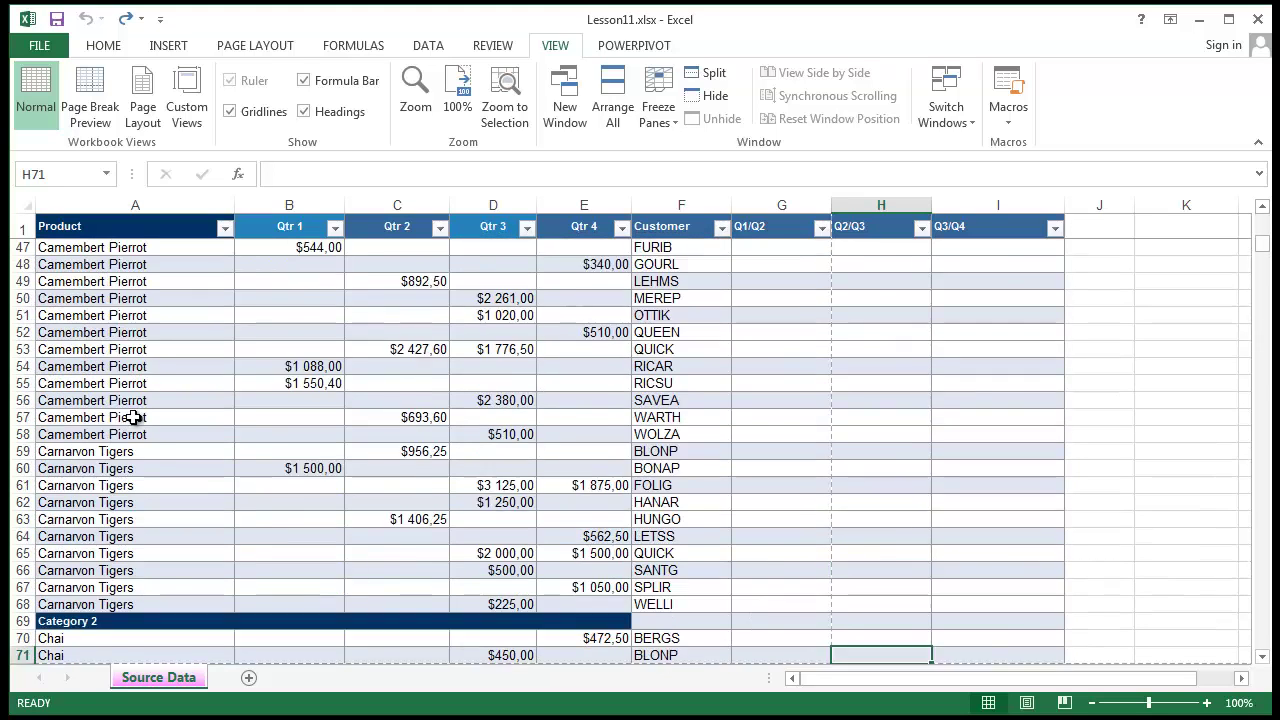
click(260, 355)
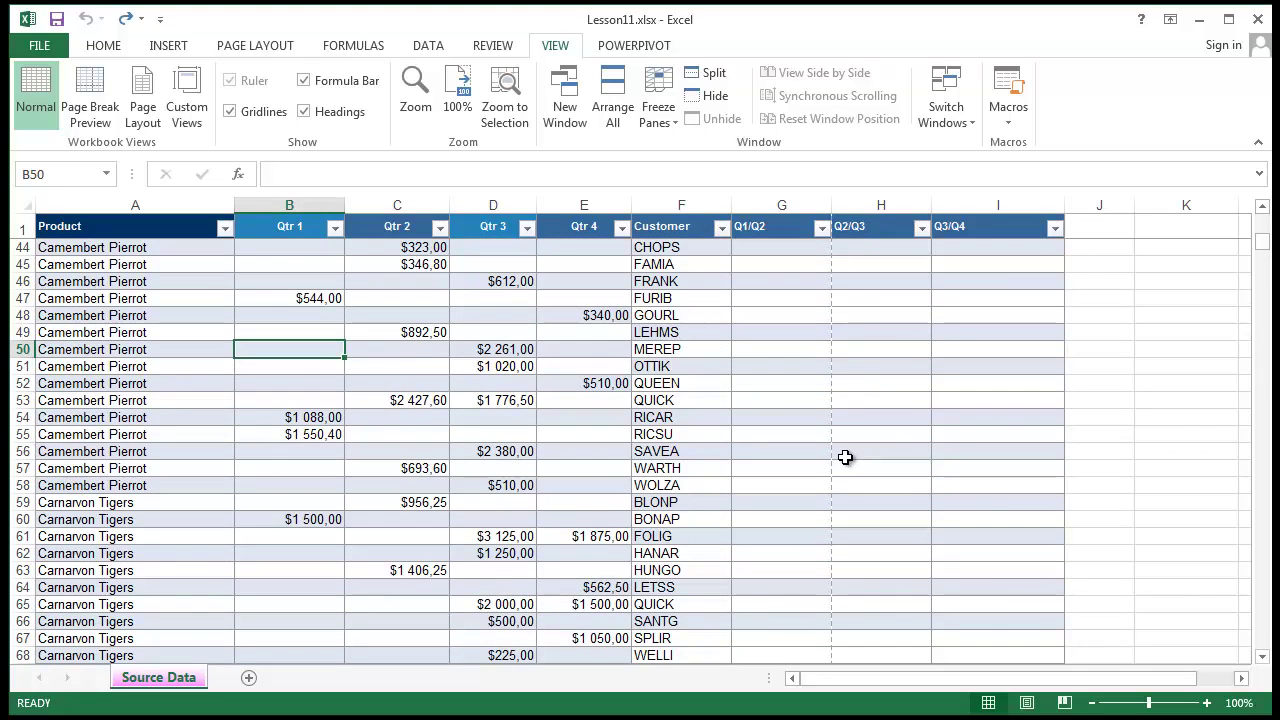
click(845, 455)
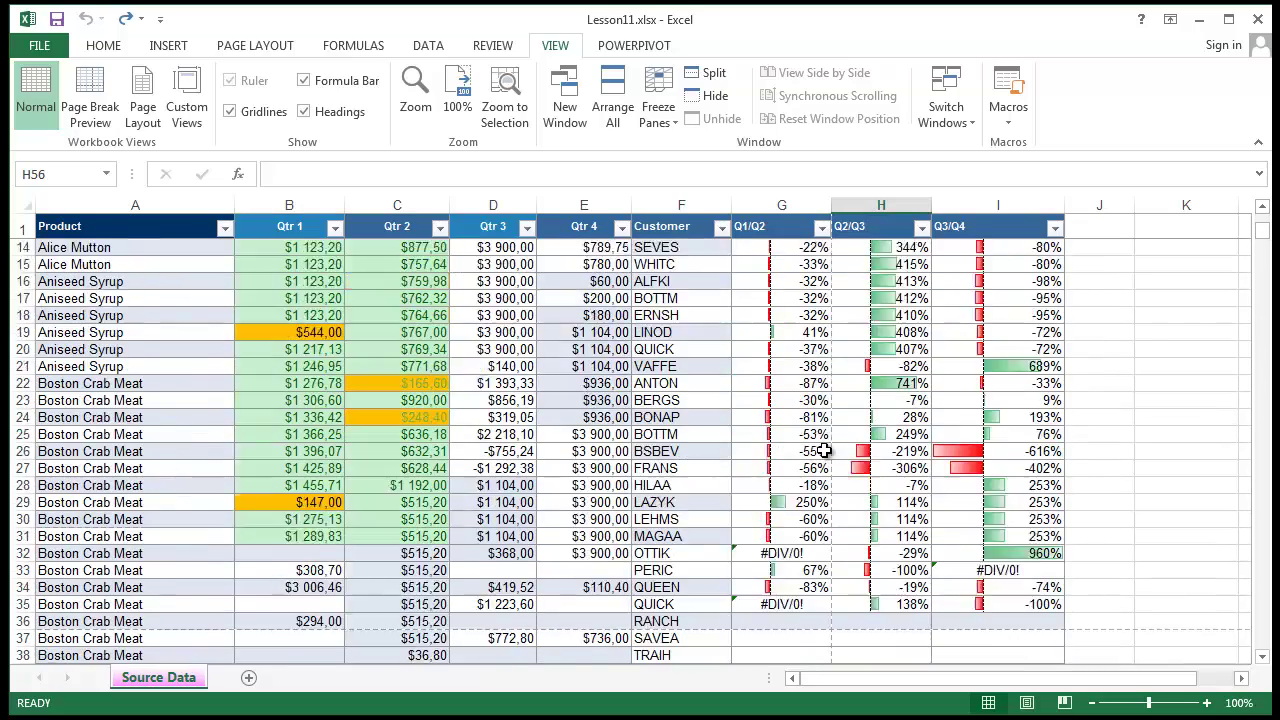
scroll(808, 450, up, 4)
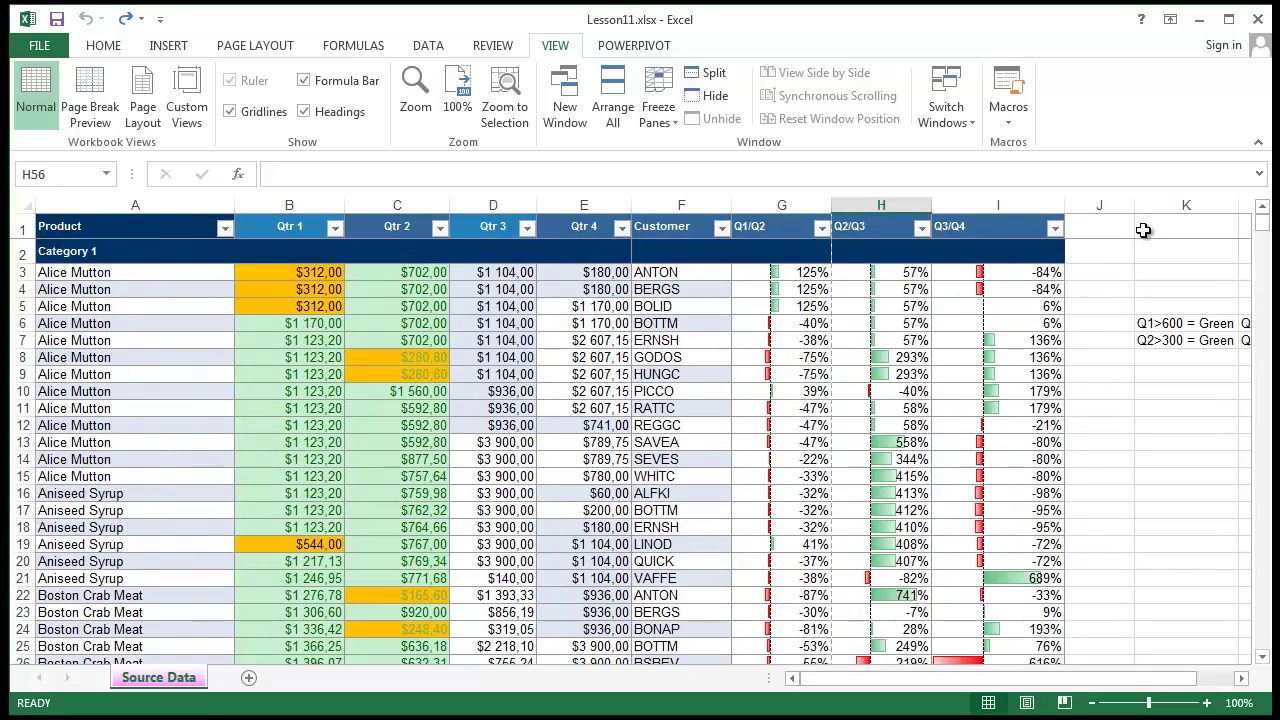
scroll(586, 392, down, 20)
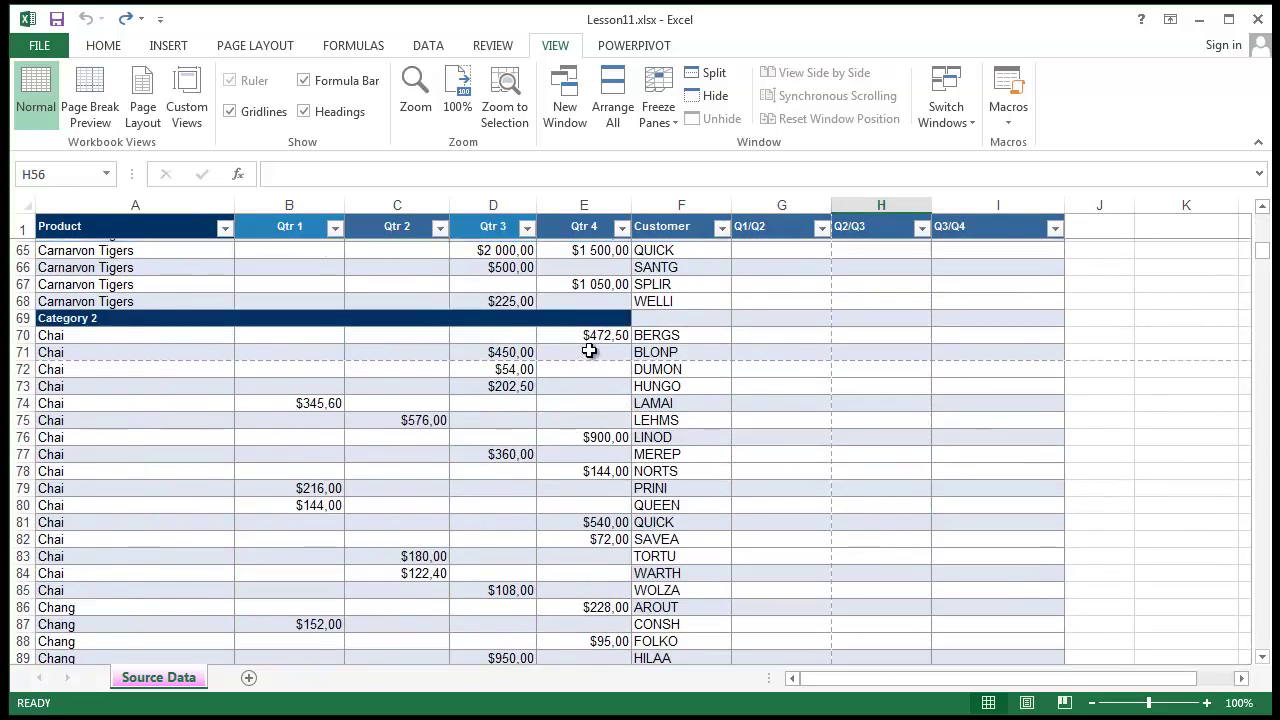
scroll(590, 349, up, 18)
scroll(590, 346, up, 3)
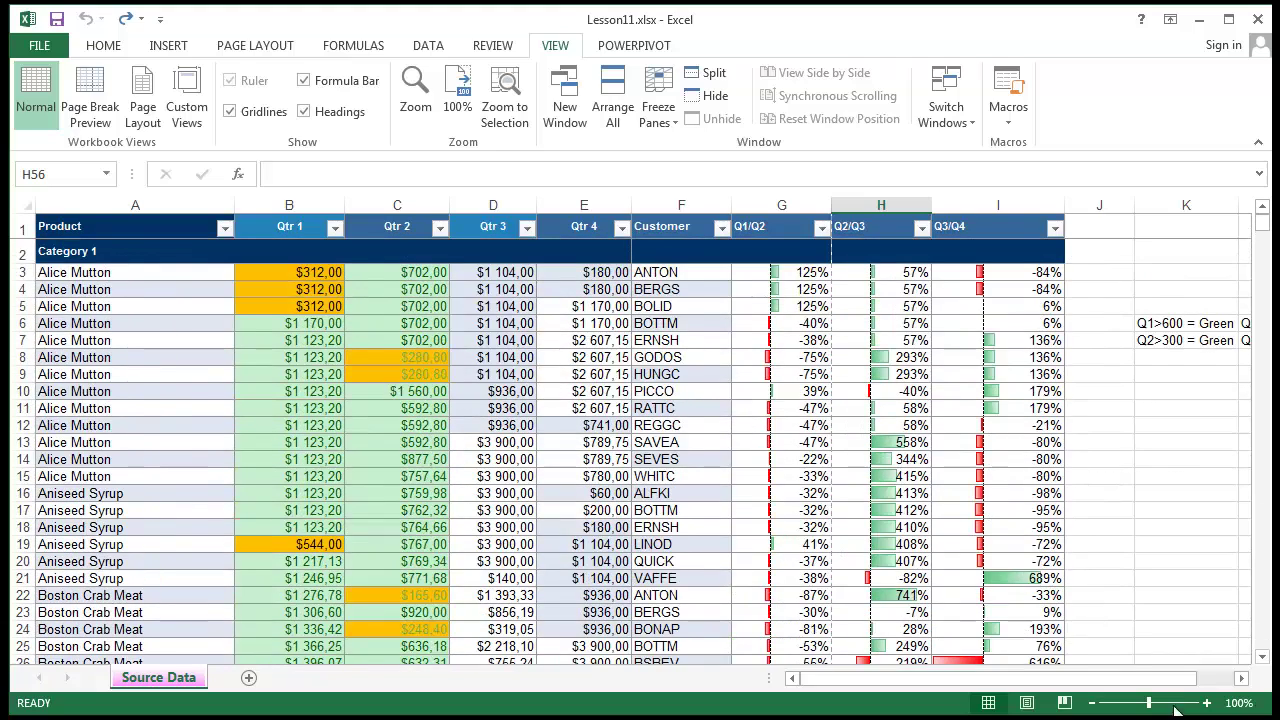
Check how the sheet behaves across the columns up to AG and return to column A
click(1241, 678)
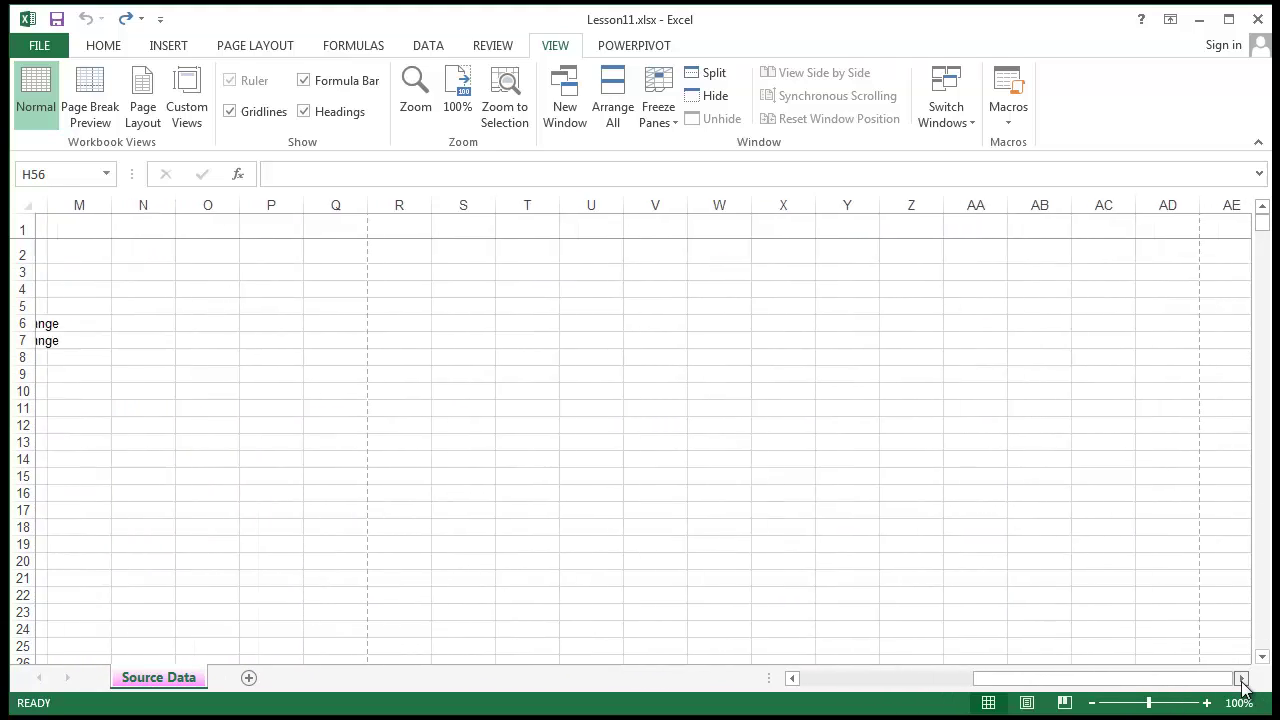
click(1241, 678)
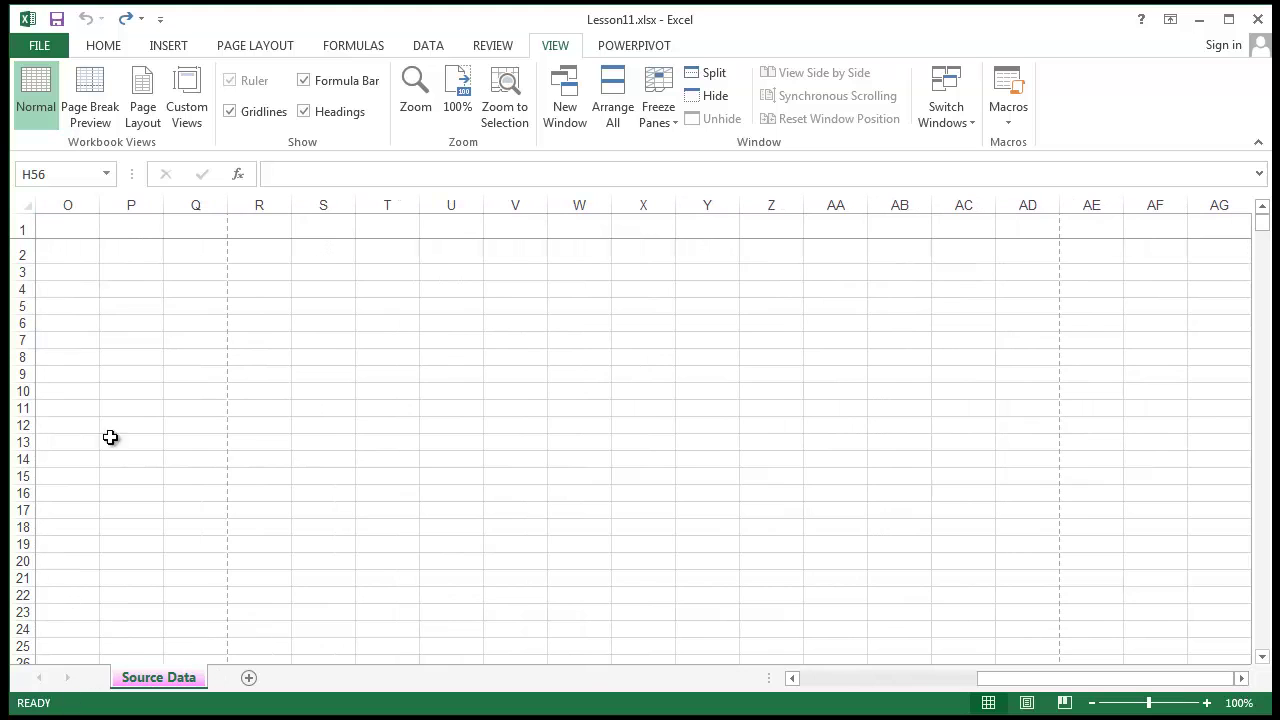
drag(1181, 681, 674, 705)
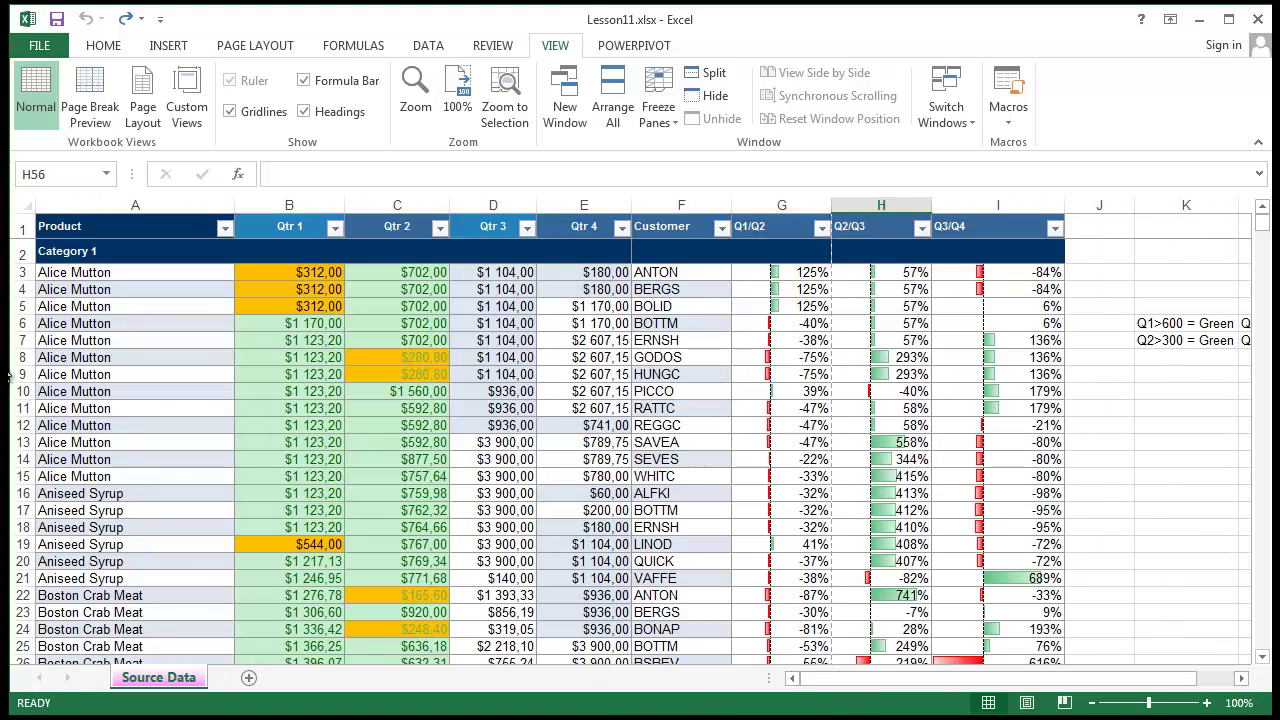
drag(67, 259, 1032, 578)
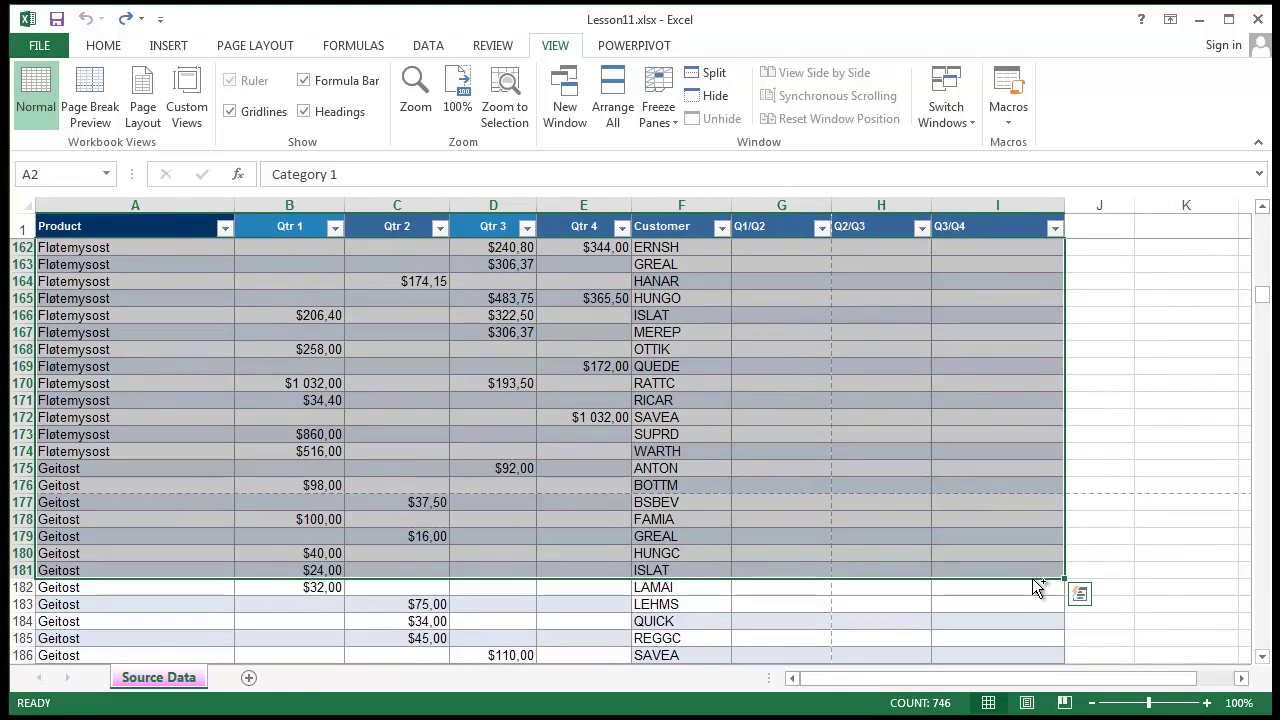
key(ctrl+q)
scroll(63, 343, up, 8)
click(63, 341)
scroll(160, 408, up, 17)
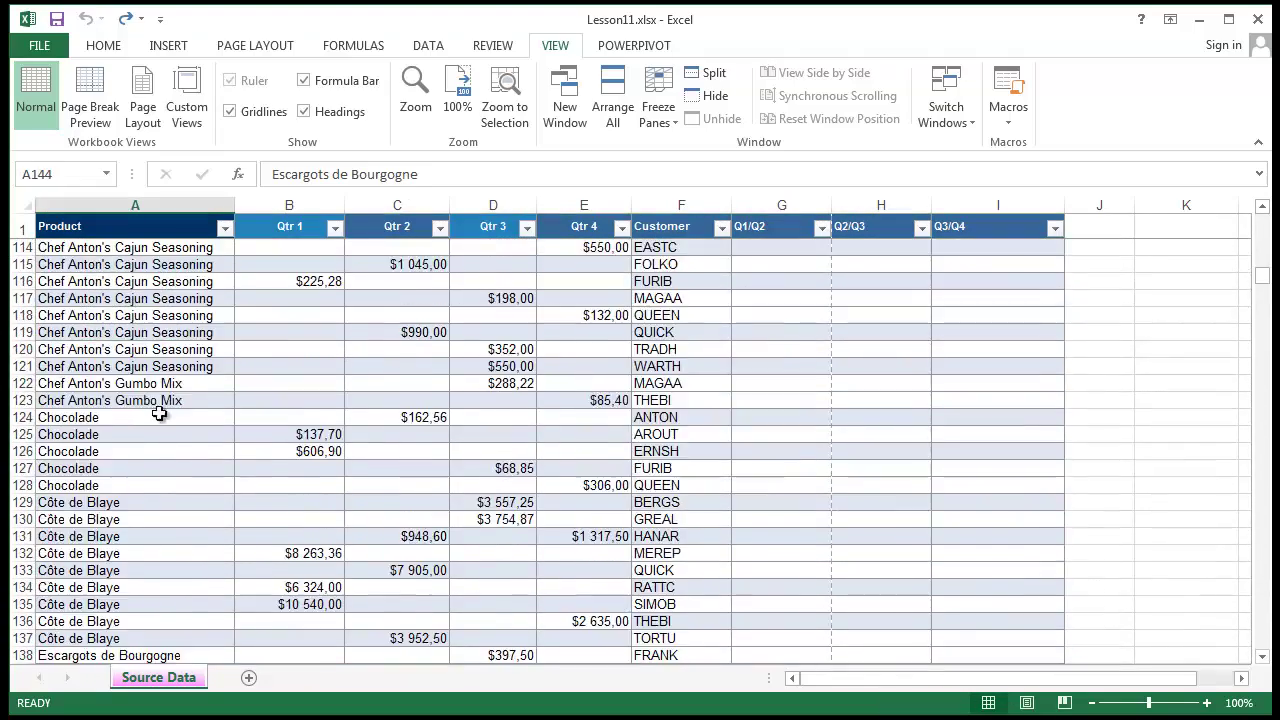
scroll(174, 383, up, 20)
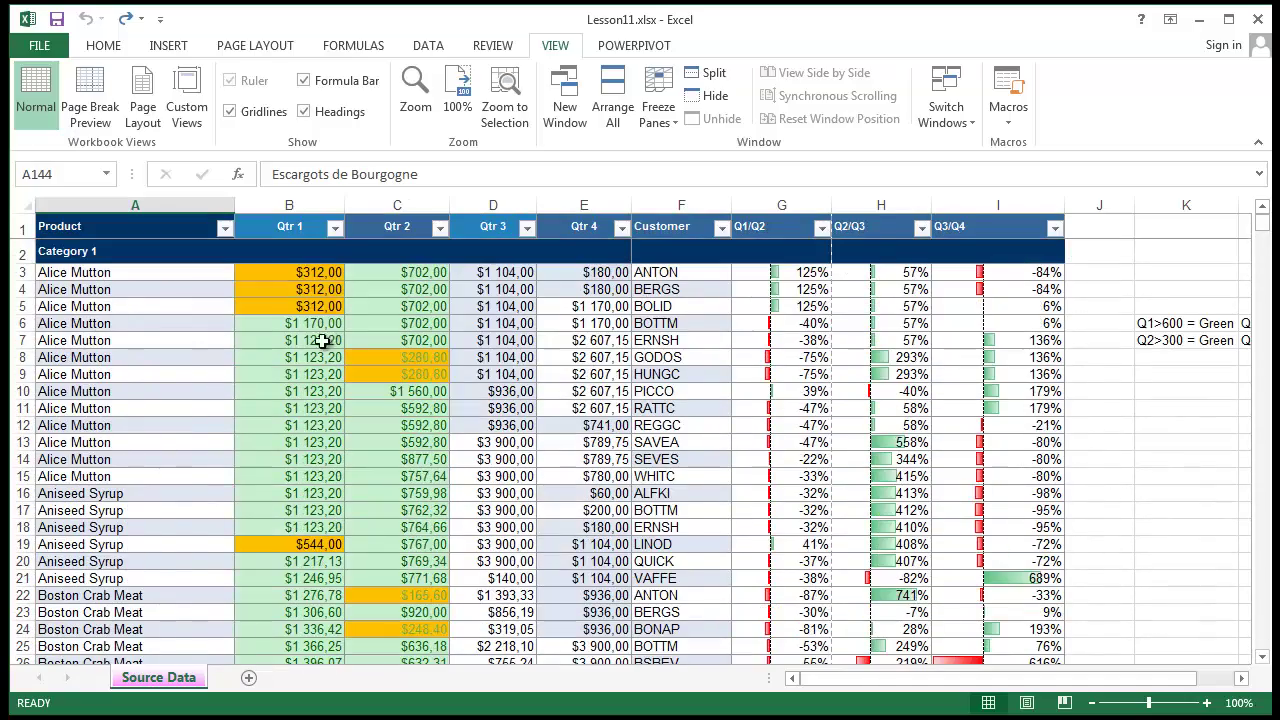
Copy the quarterly, customer and percentage data in columns B to I from row 3 down and paste it at J3
drag(295, 271, 1036, 558)
key(ctrl+c)
scroll(1036, 558, up, 20)
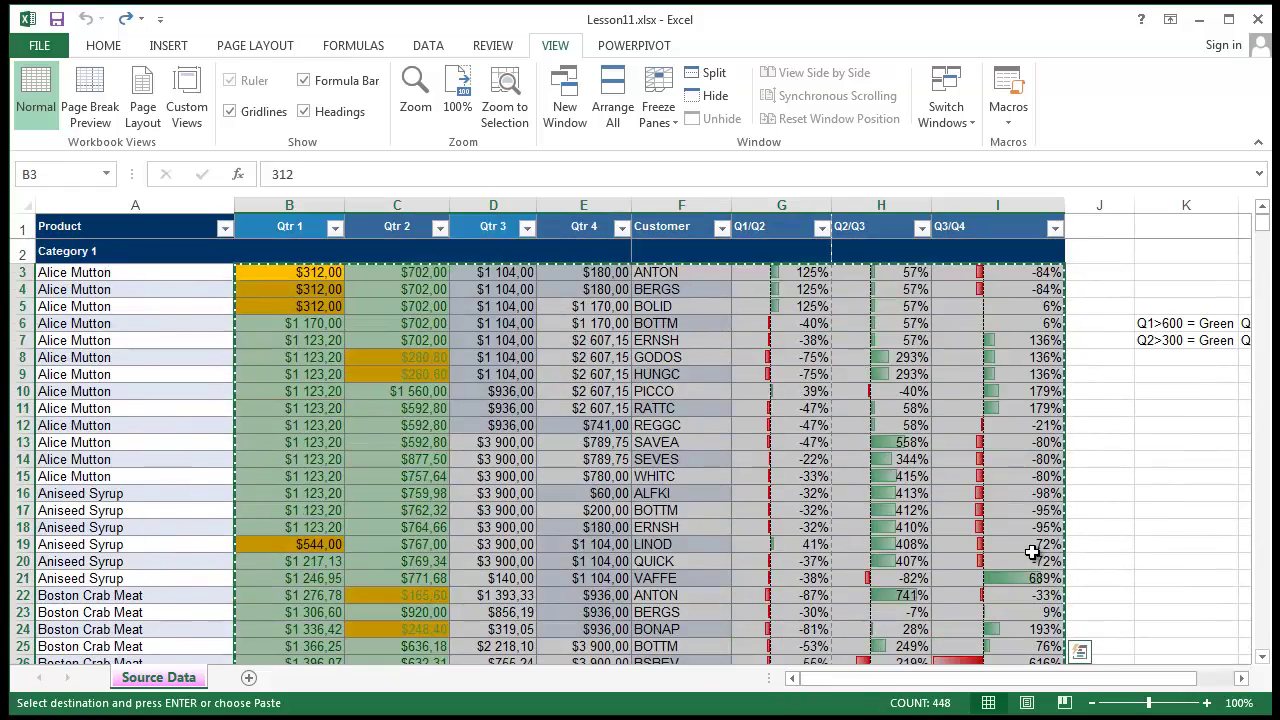
click(1098, 274)
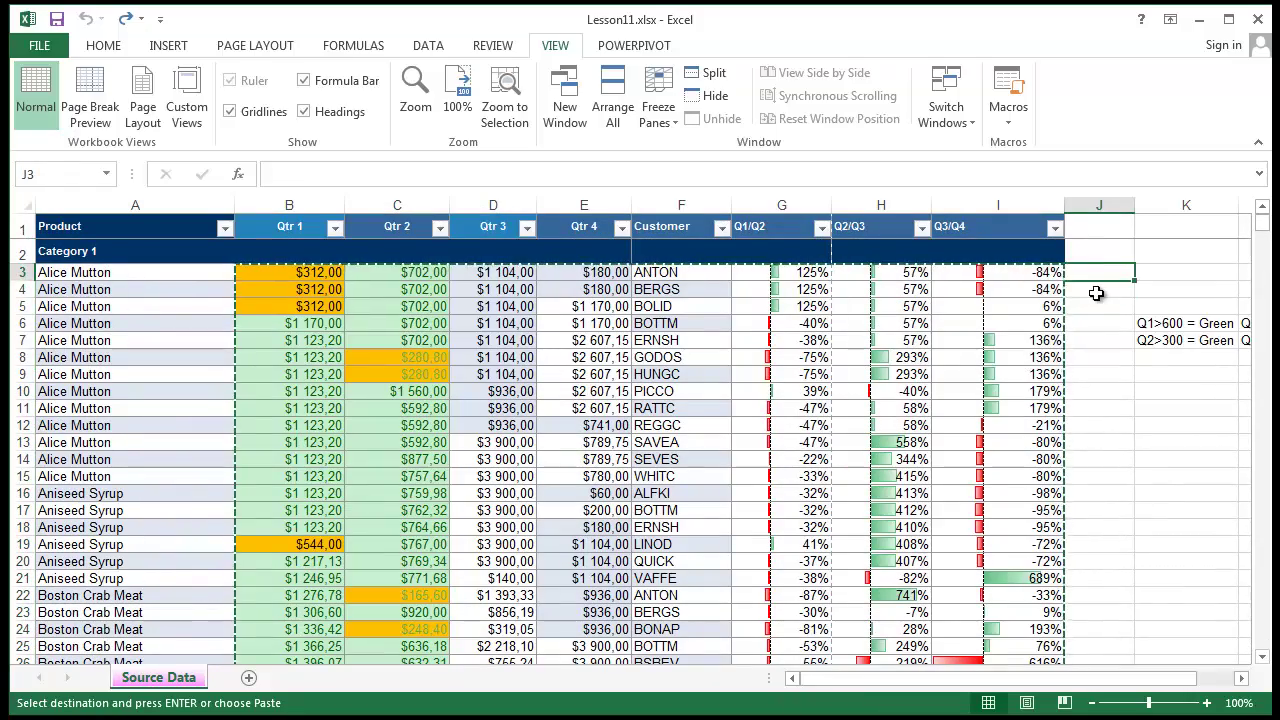
key(ctrl+v)
click(960, 360)
click(1096, 229)
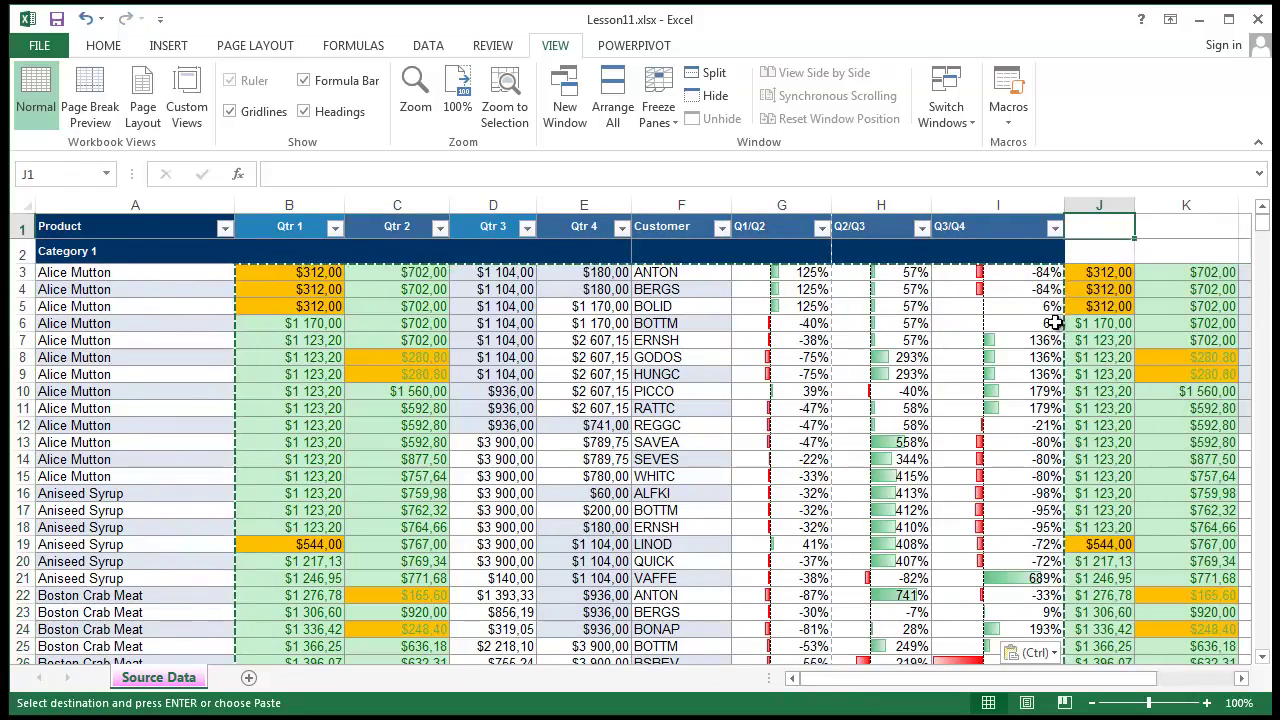
Check whether the Product column stays in view across the pasted columns J to Q and return to column A
drag(987, 680, 850, 629)
click(361, 442)
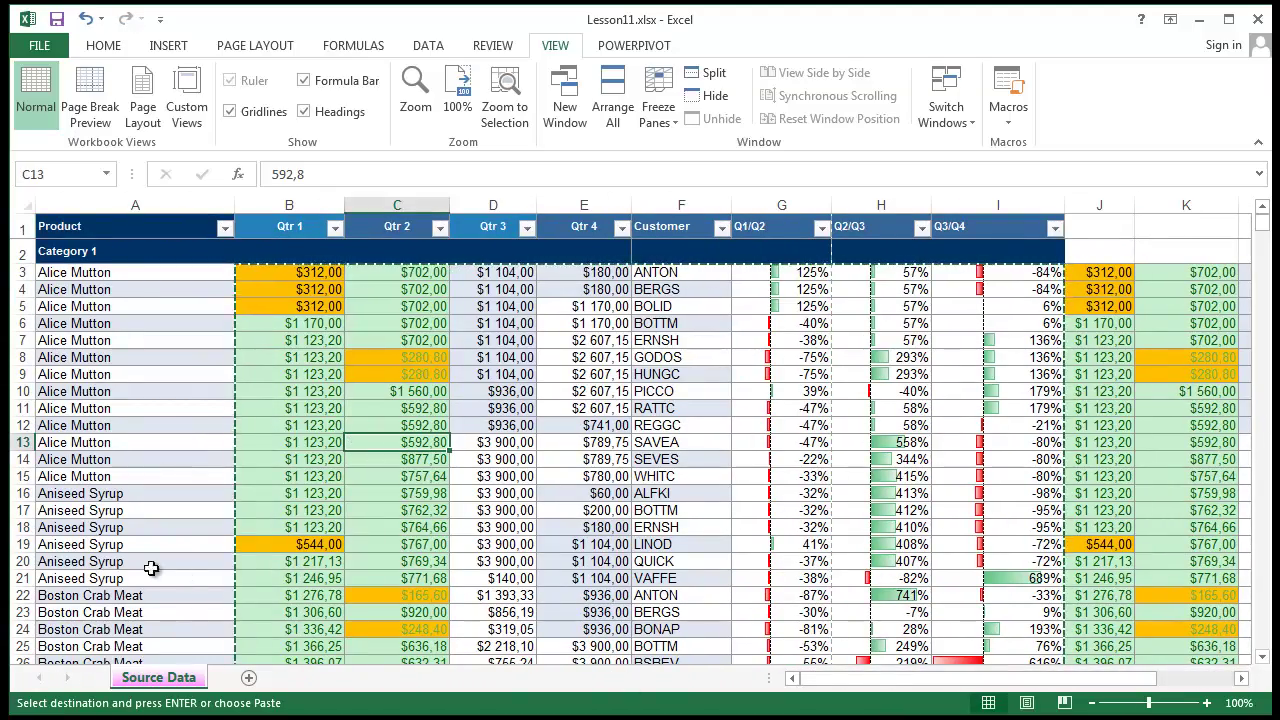
drag(971, 678, 1049, 678)
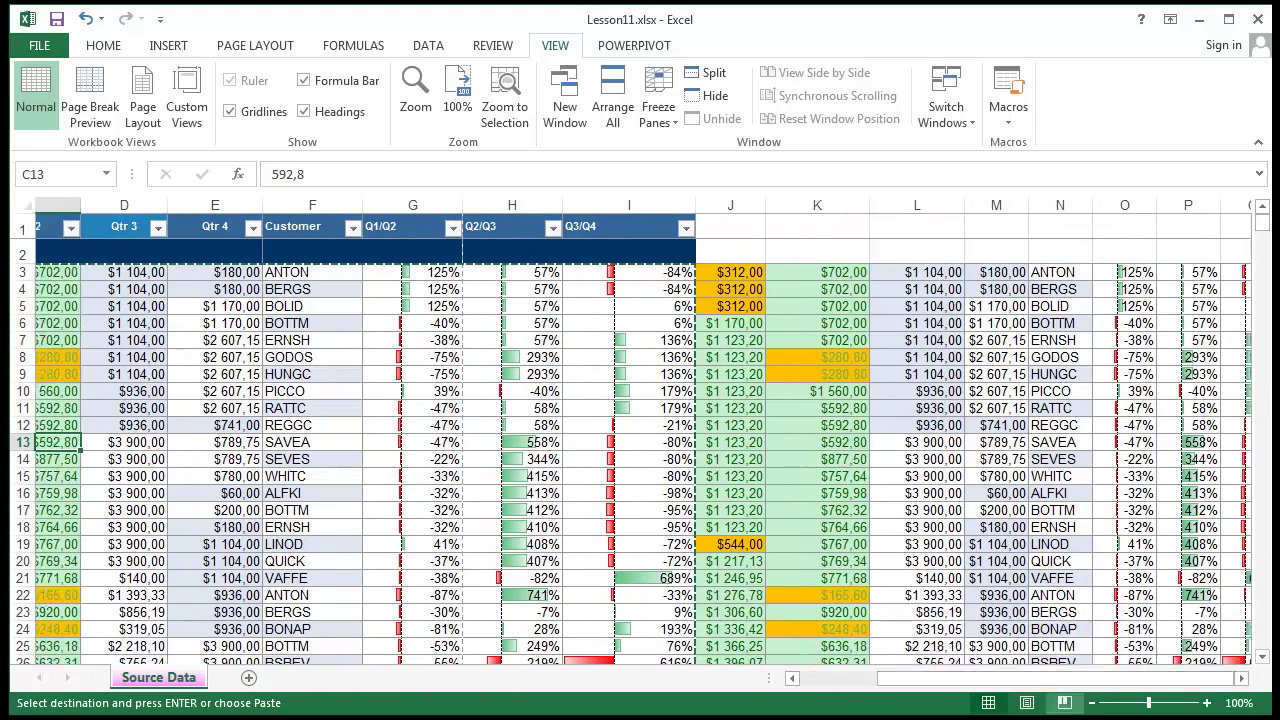
click(1241, 678)
click(1241, 678)
click(1241, 678)
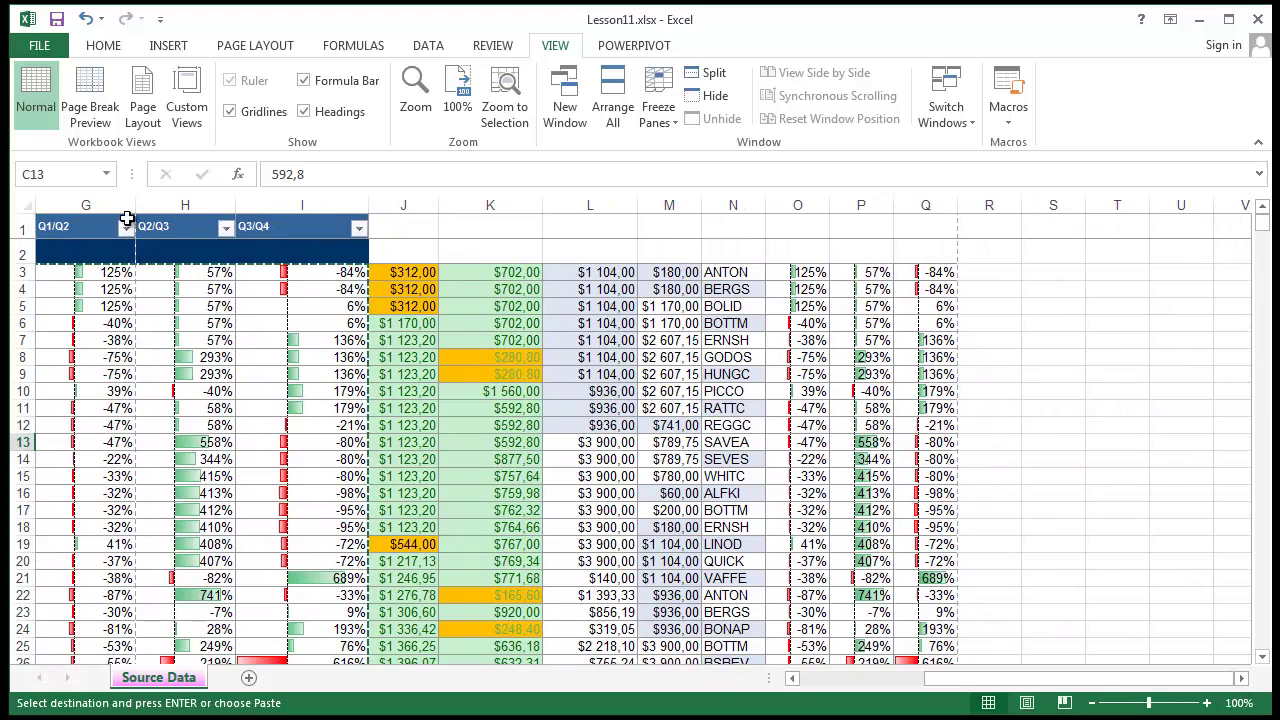
click(726, 408)
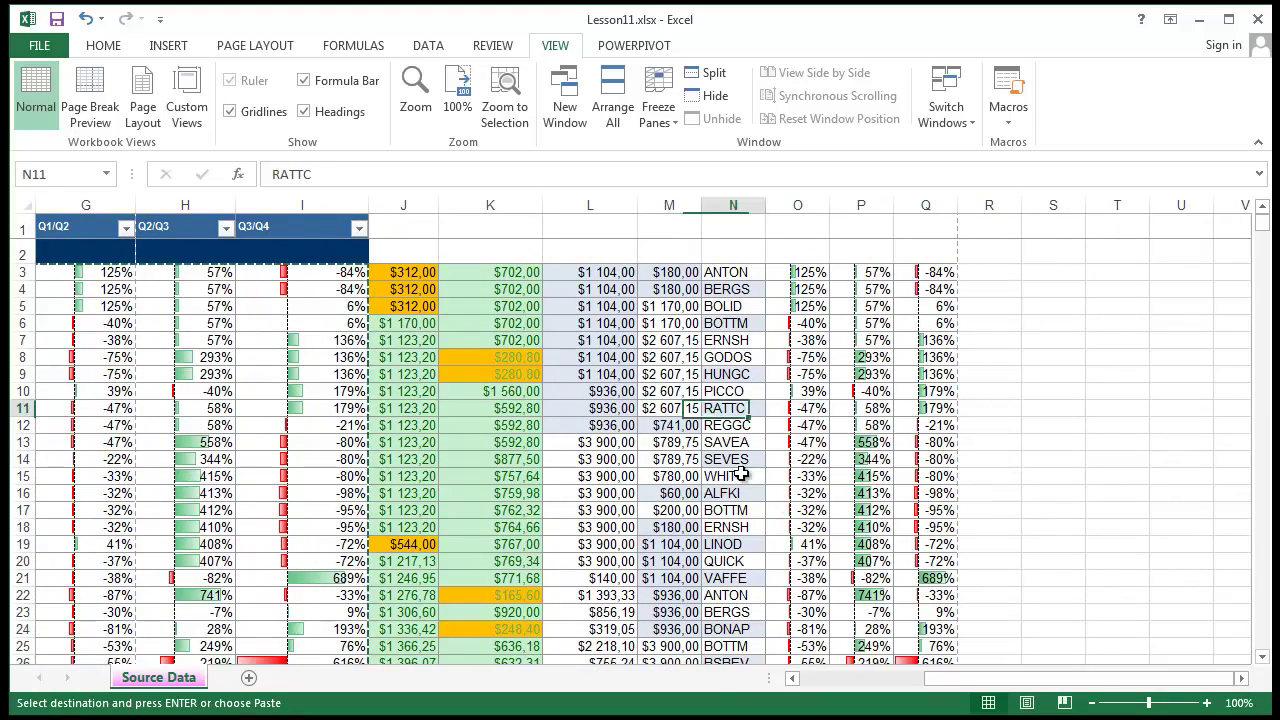
drag(1188, 679, 1000, 680)
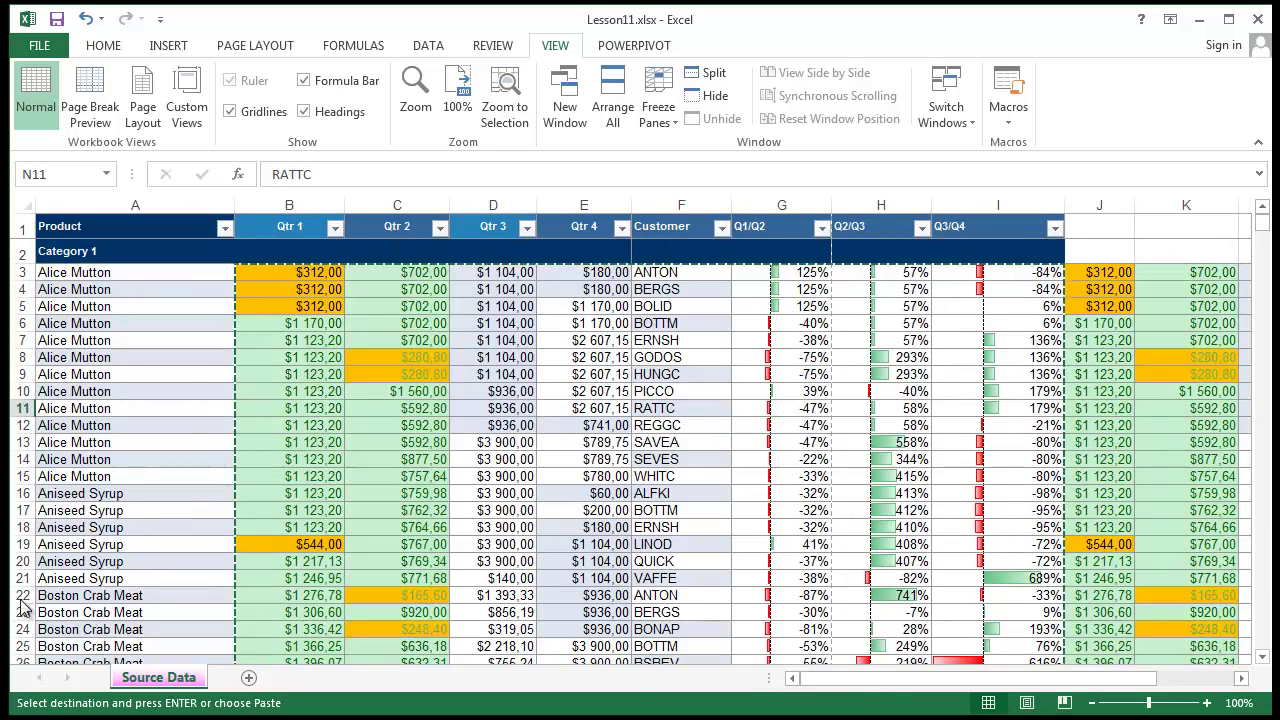
Unfreeze the panes on the Source Data sheet
click(95, 352)
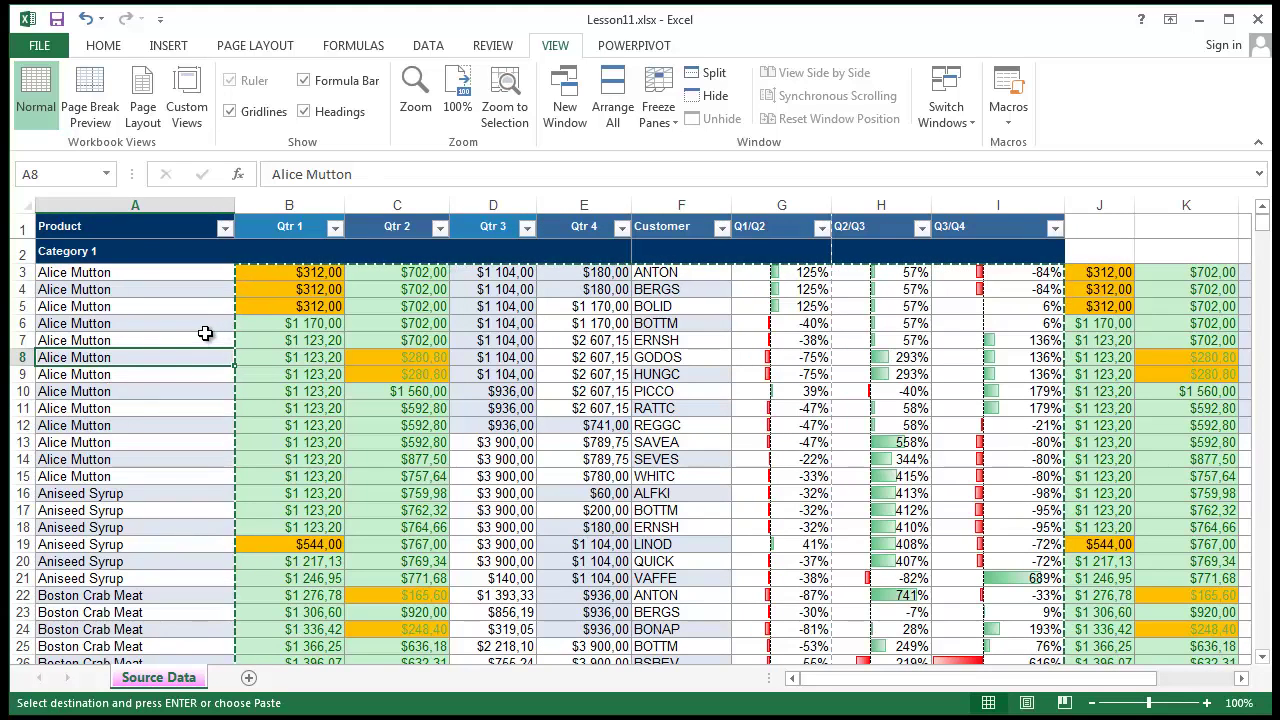
click(742, 386)
click(658, 100)
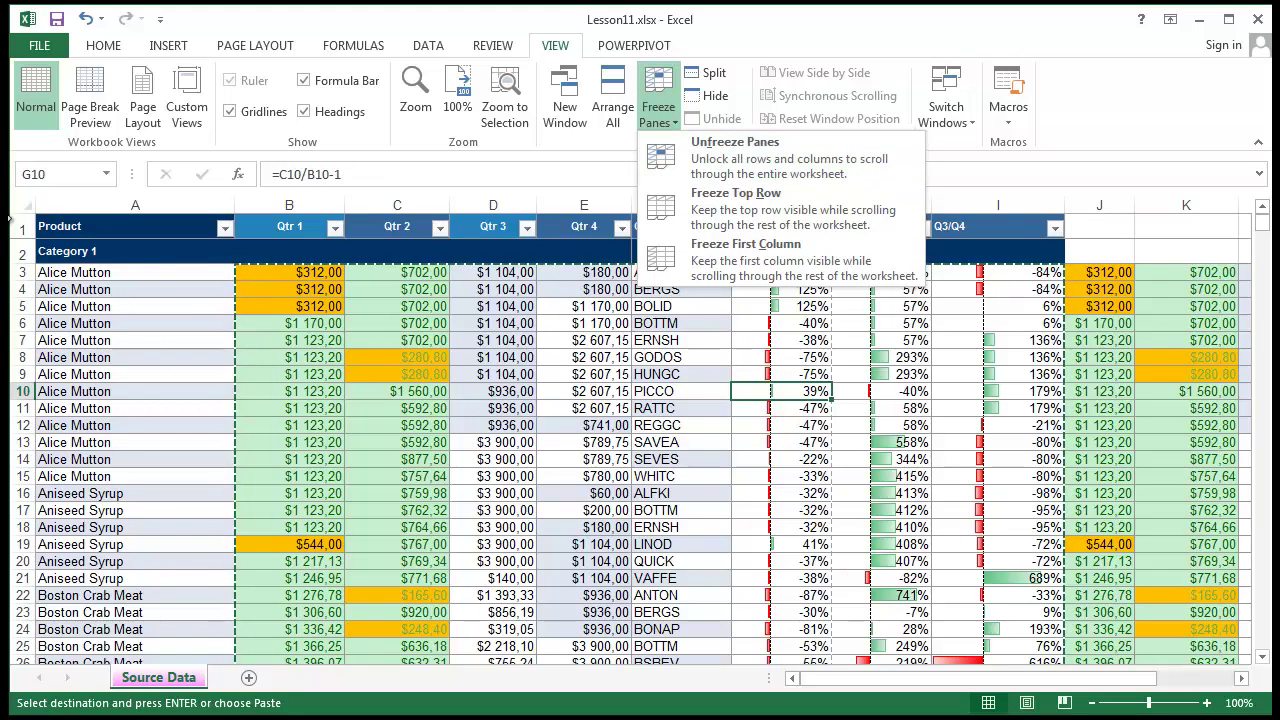
click(728, 176)
click(575, 525)
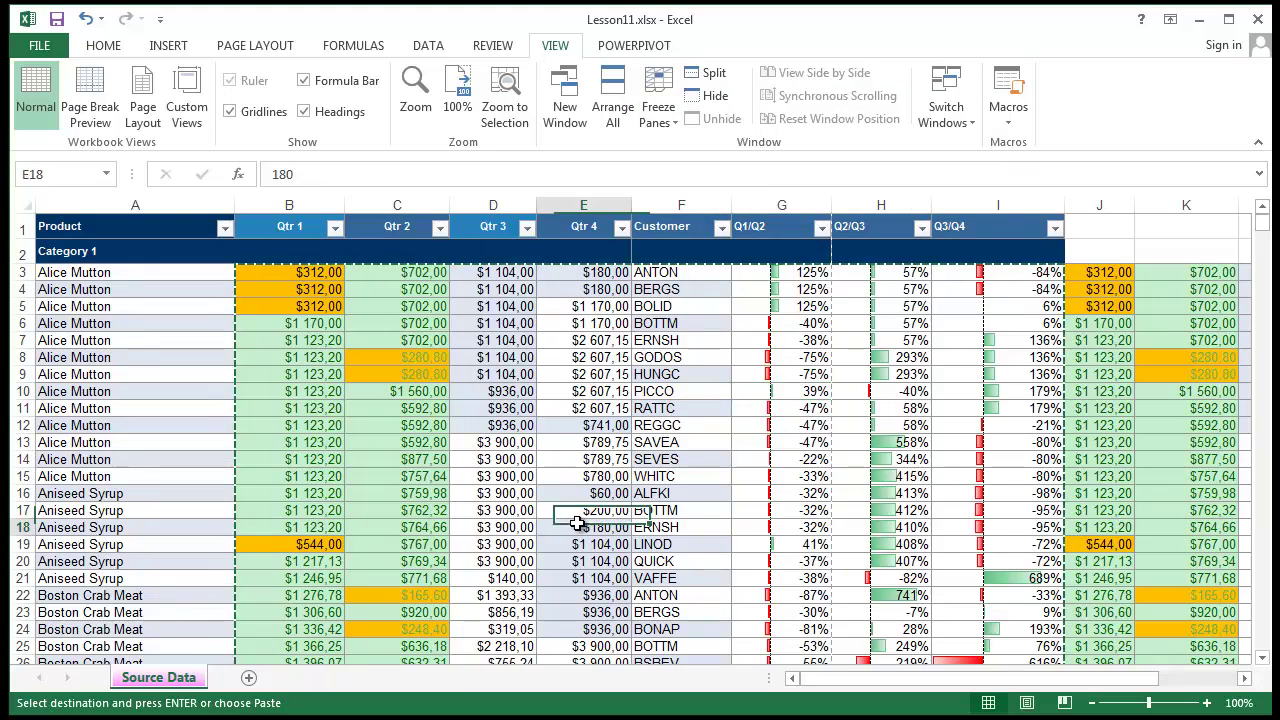
click(265, 411)
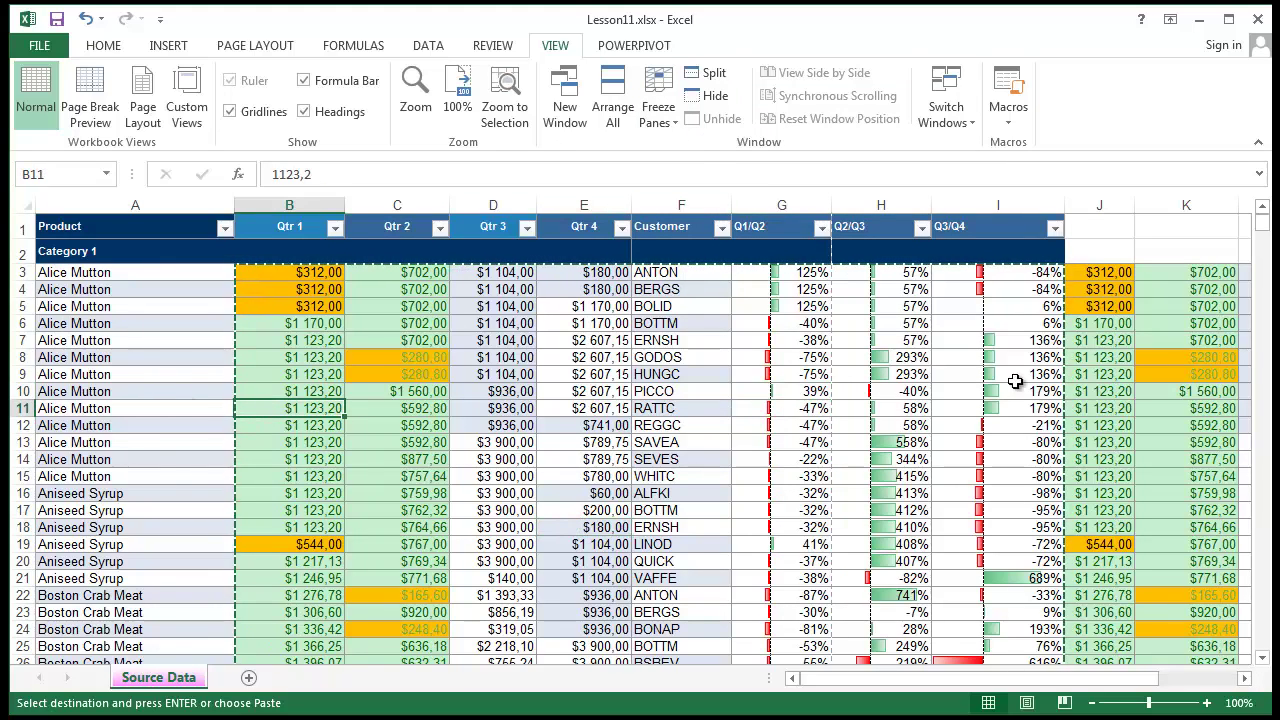
Freeze the first column of the Source Data sheet
click(662, 116)
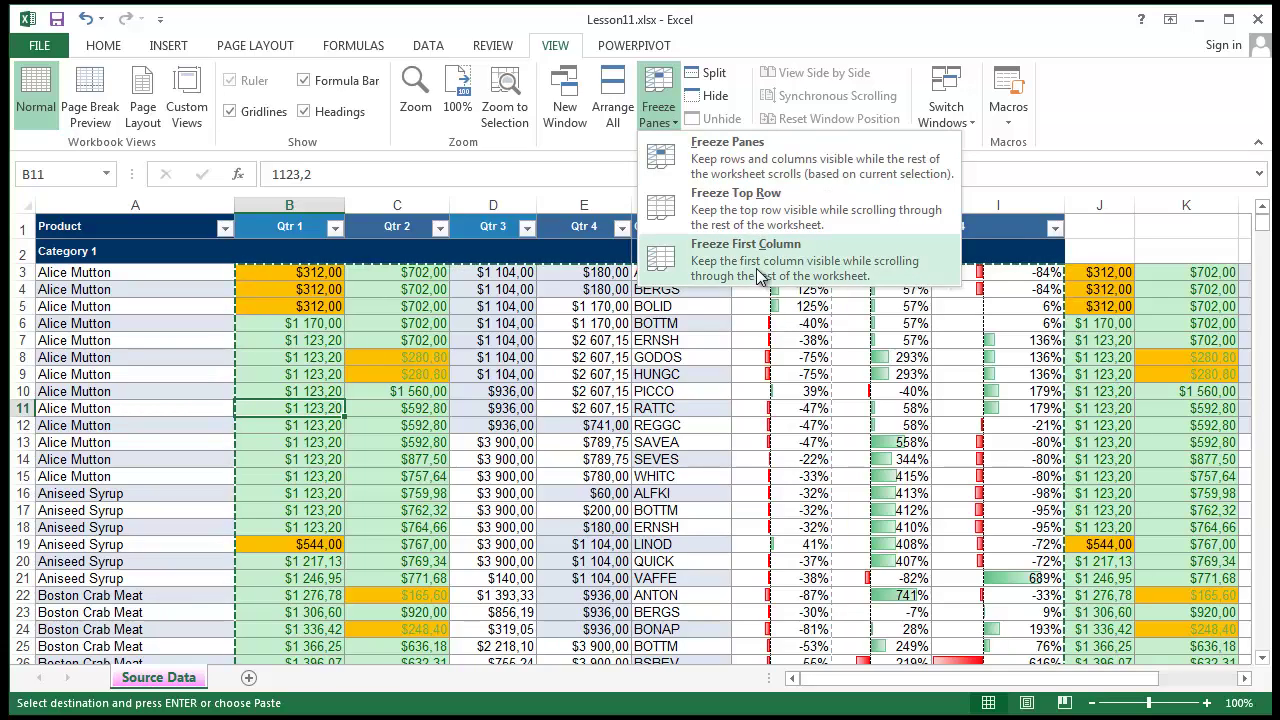
click(758, 268)
click(286, 459)
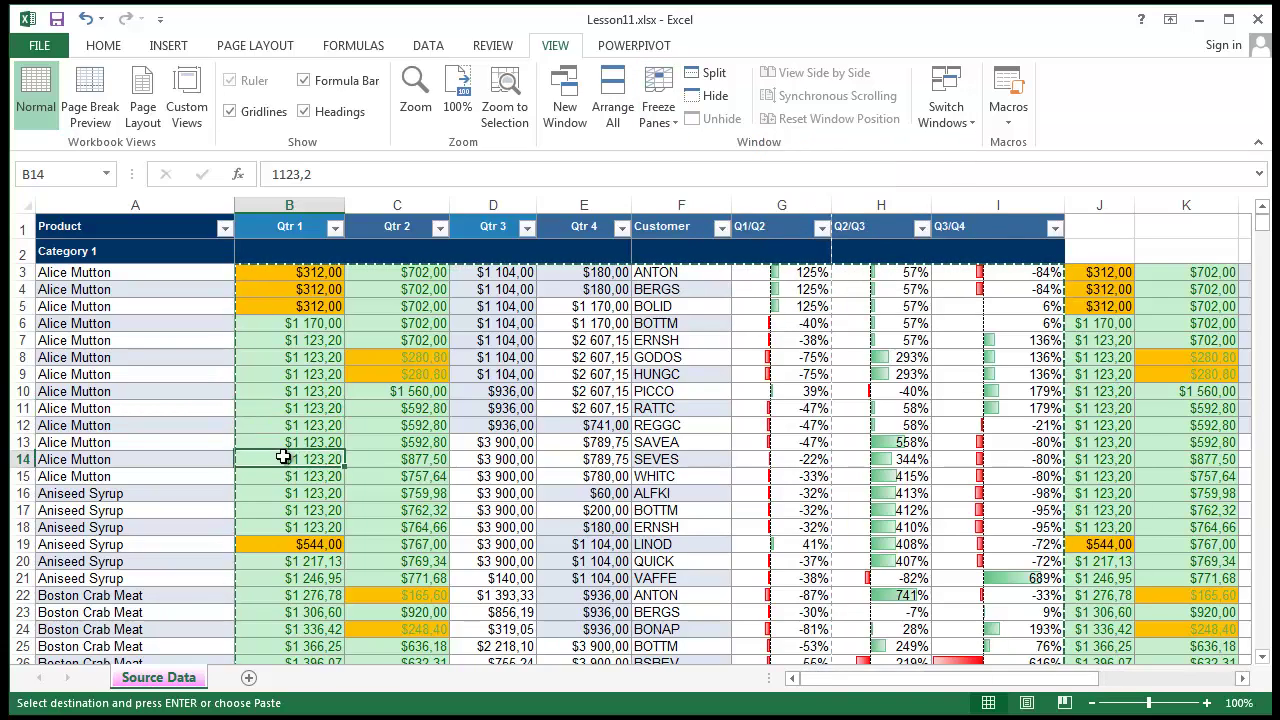
Check whether the Product column stays in view across the columns up to AD and return to column B
drag(929, 677, 1060, 688)
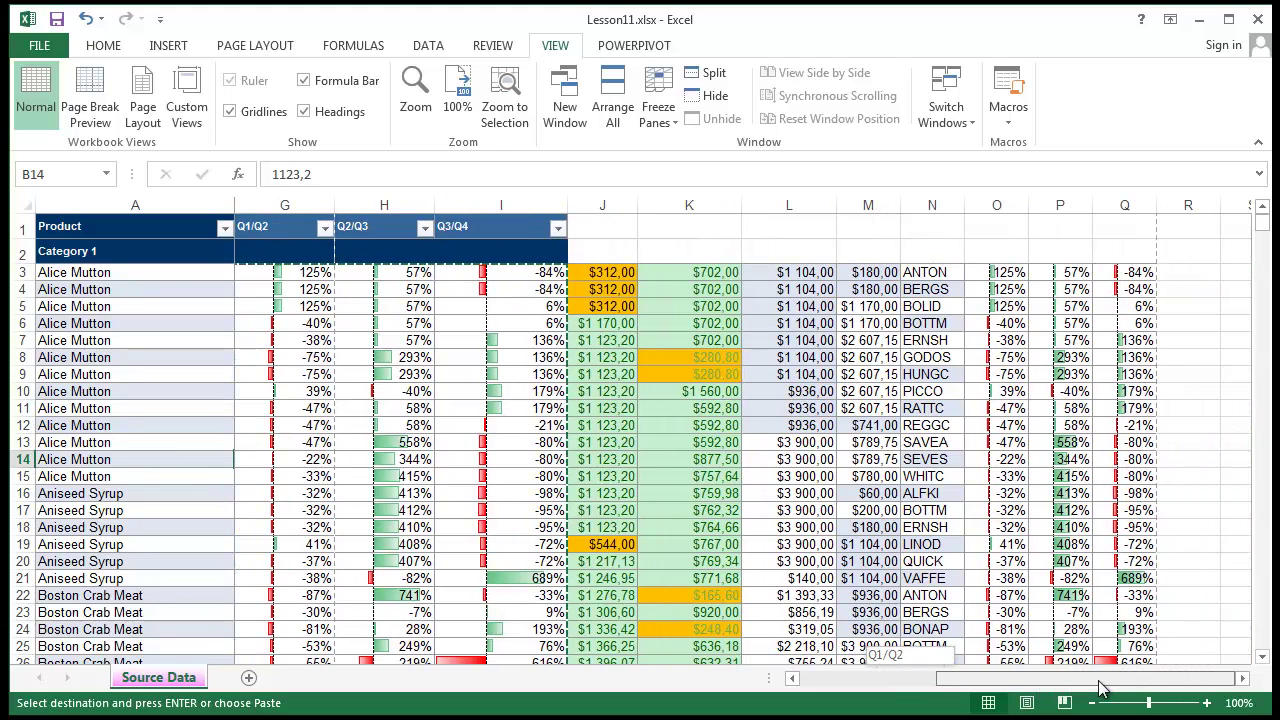
click(1243, 680)
click(1243, 680)
click(1243, 680)
click(1243, 680)
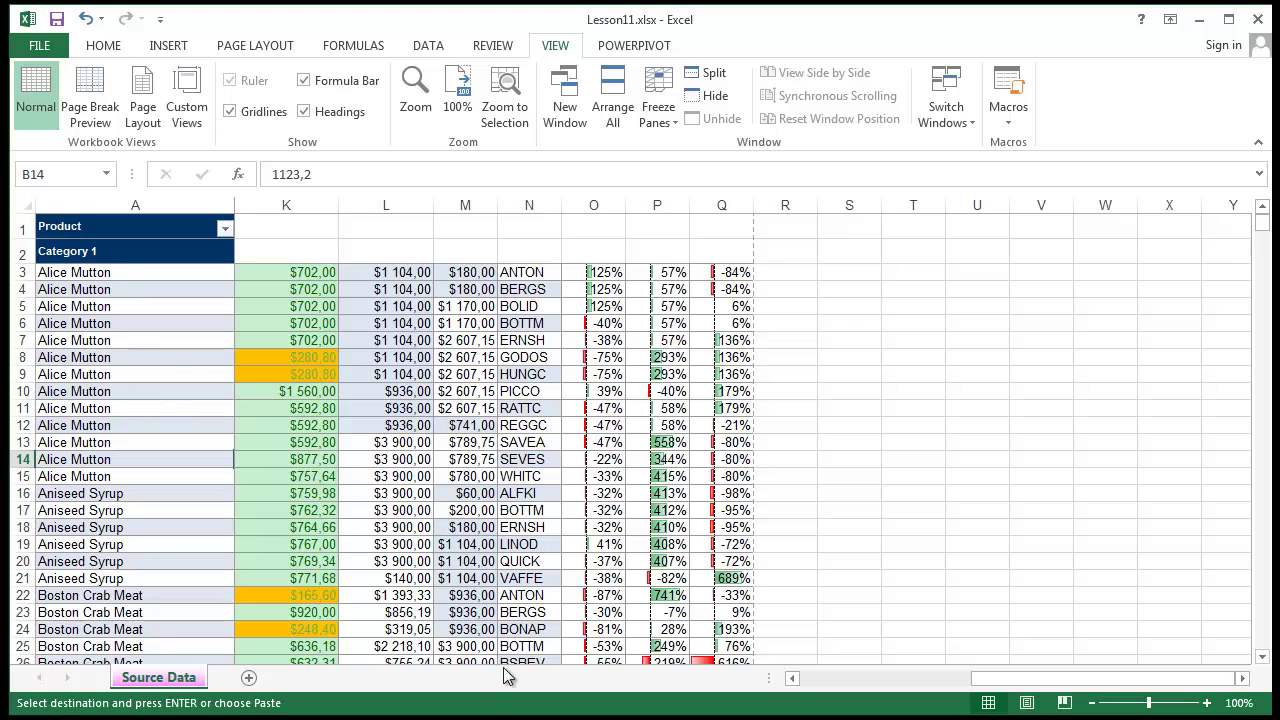
click(1243, 680)
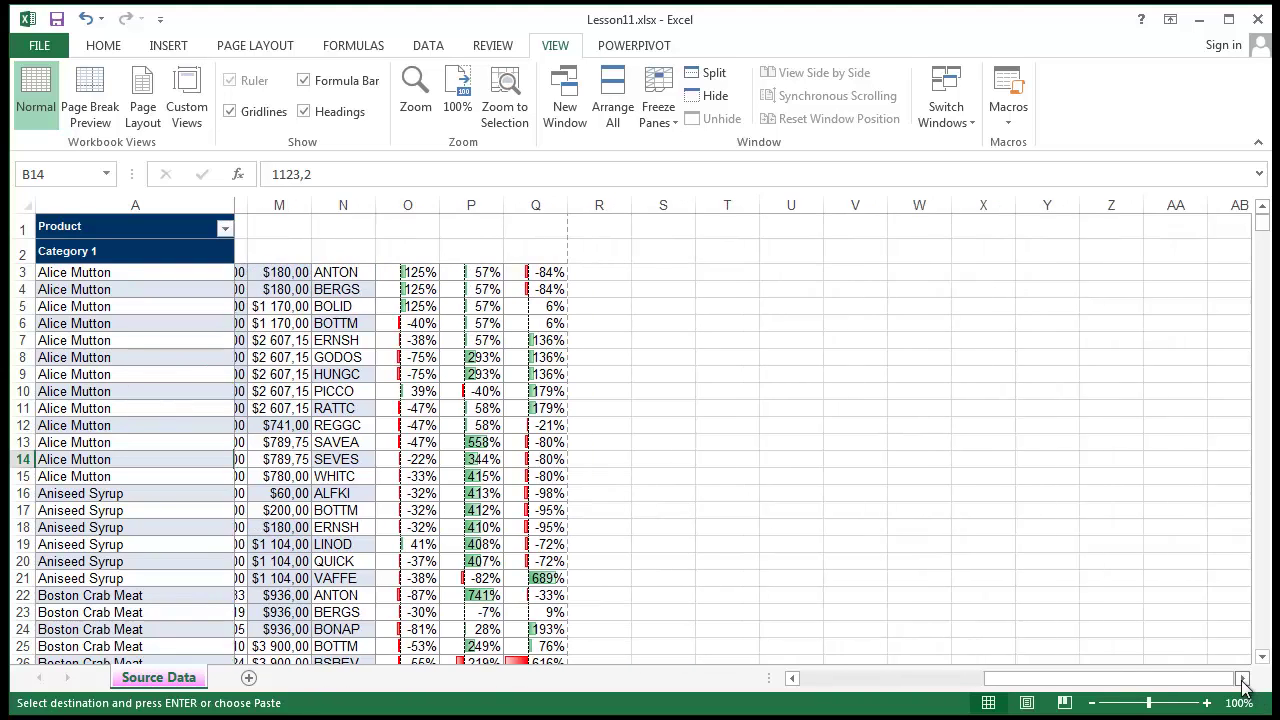
click(1243, 680)
click(1243, 680)
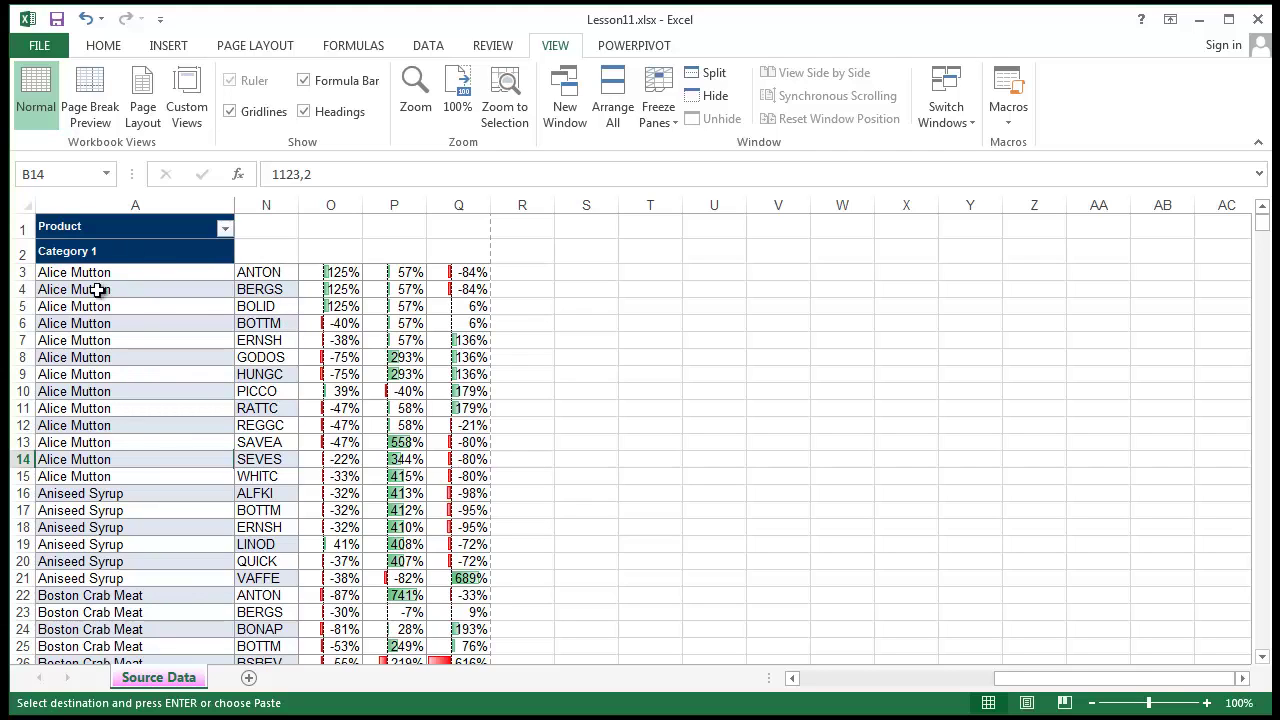
click(1243, 680)
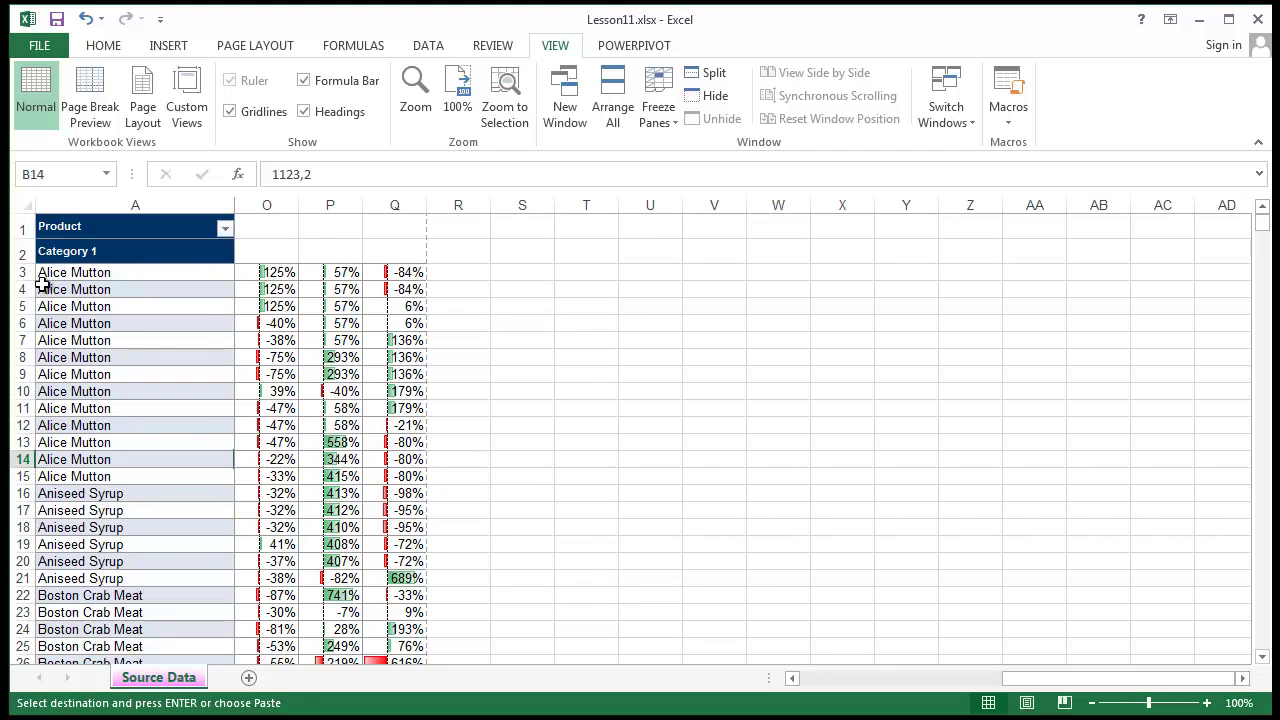
drag(57, 272, 77, 443)
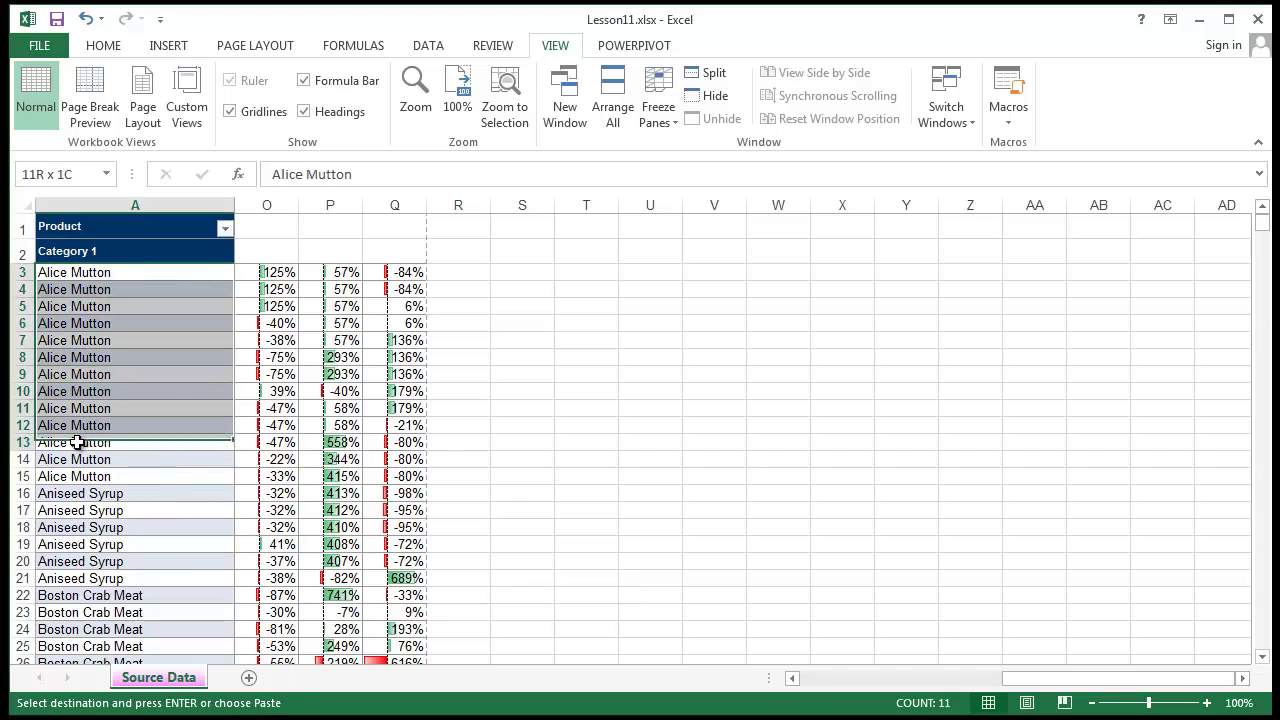
click(163, 391)
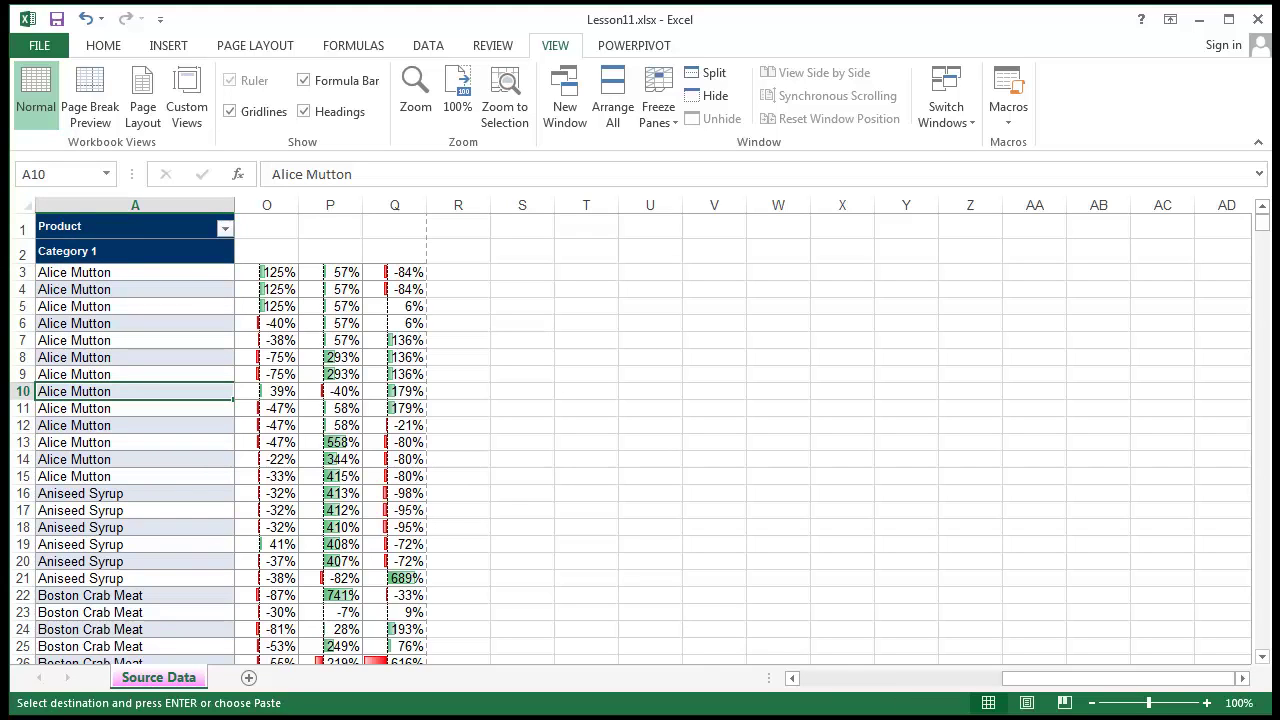
drag(1188, 680, 863, 700)
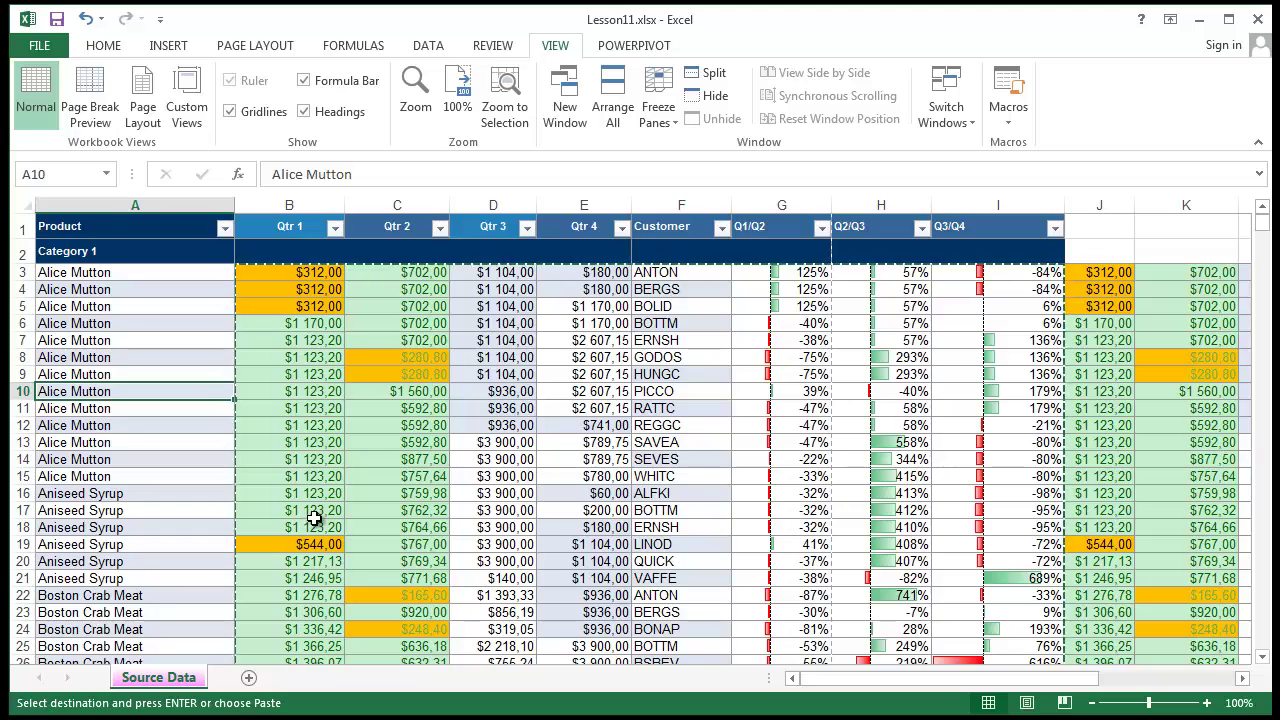
Check whether the header row stays in view down to the Category 2 products and return to row 1
click(586, 440)
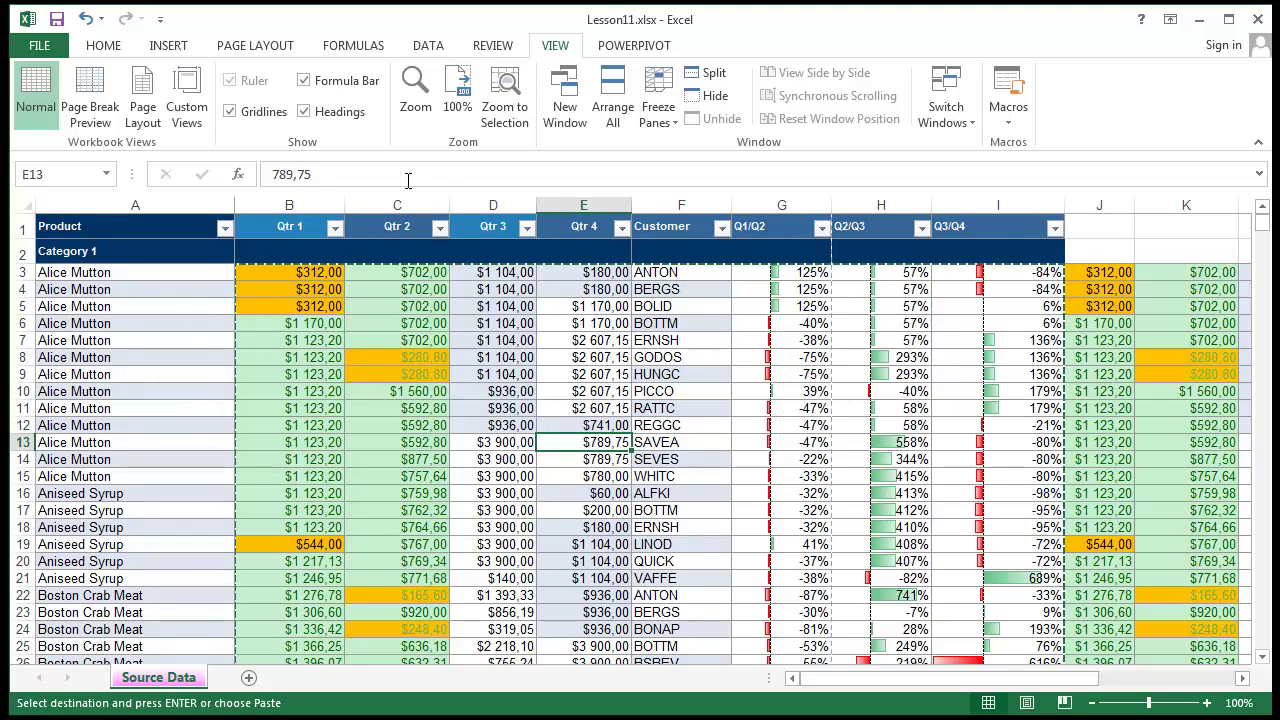
scroll(645, 548, down, 5)
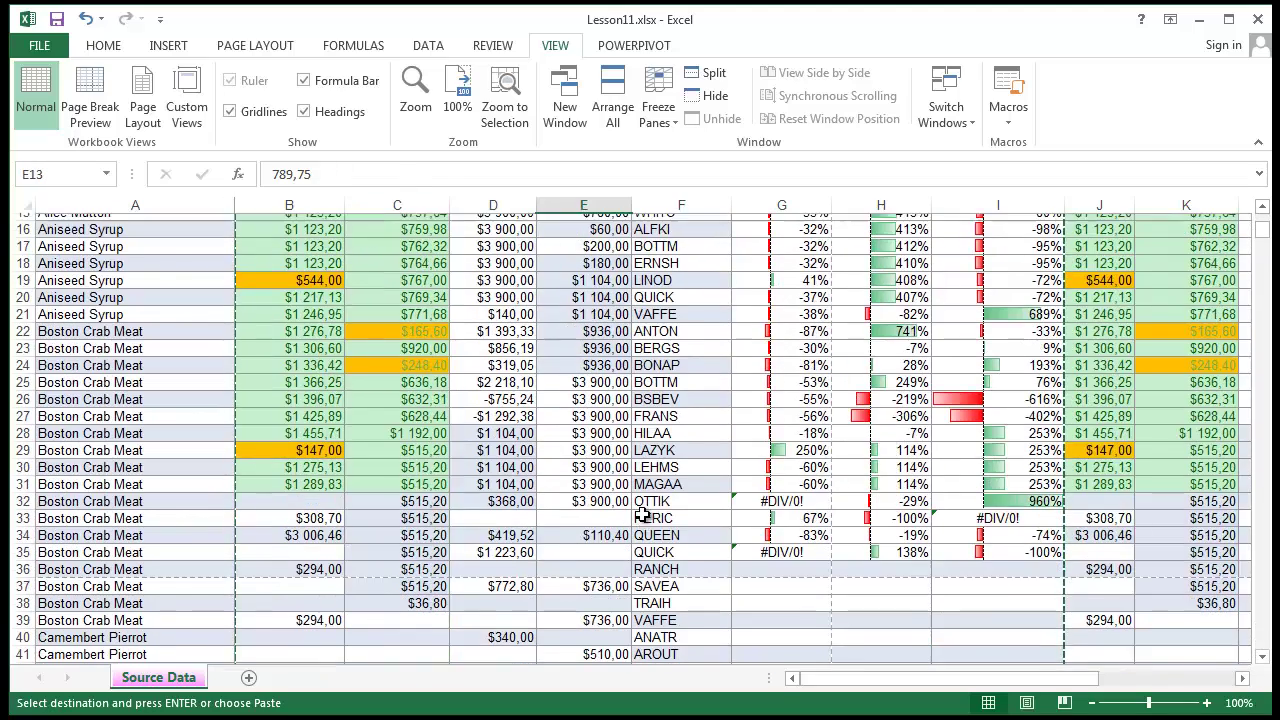
scroll(645, 476, up, 5)
scroll(334, 329, down, 1)
click(160, 200)
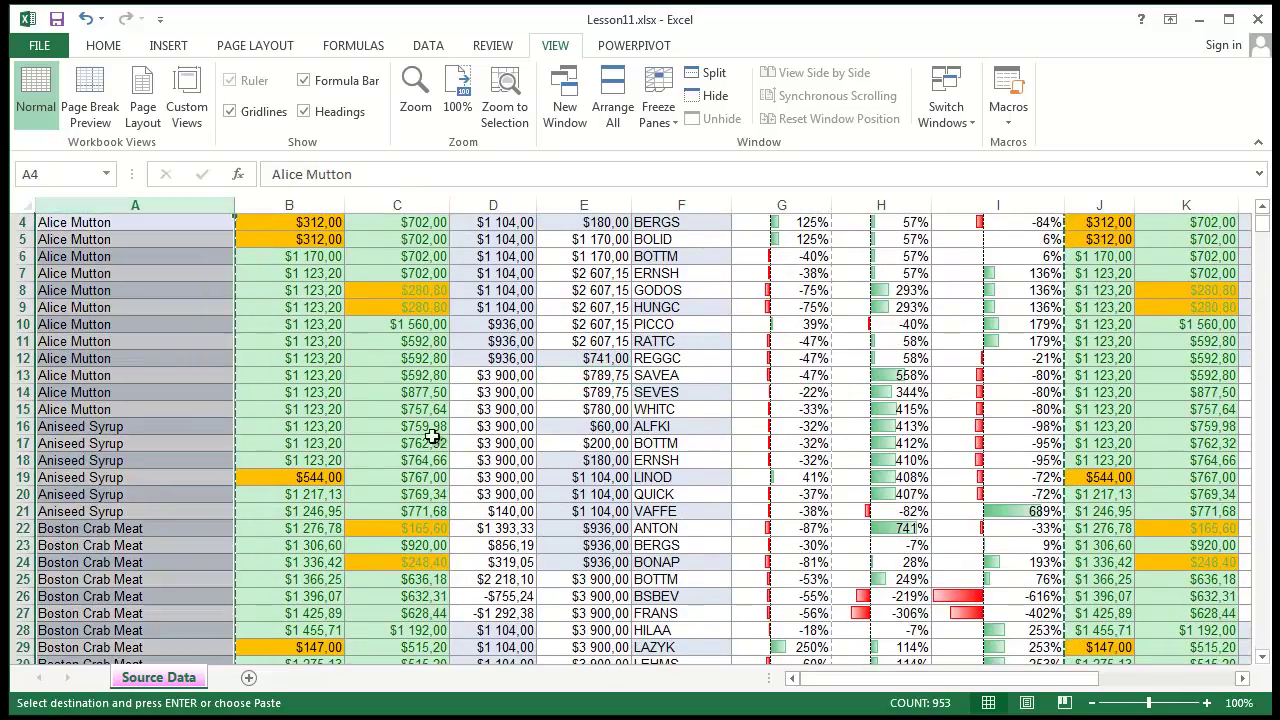
scroll(209, 360, up, 1)
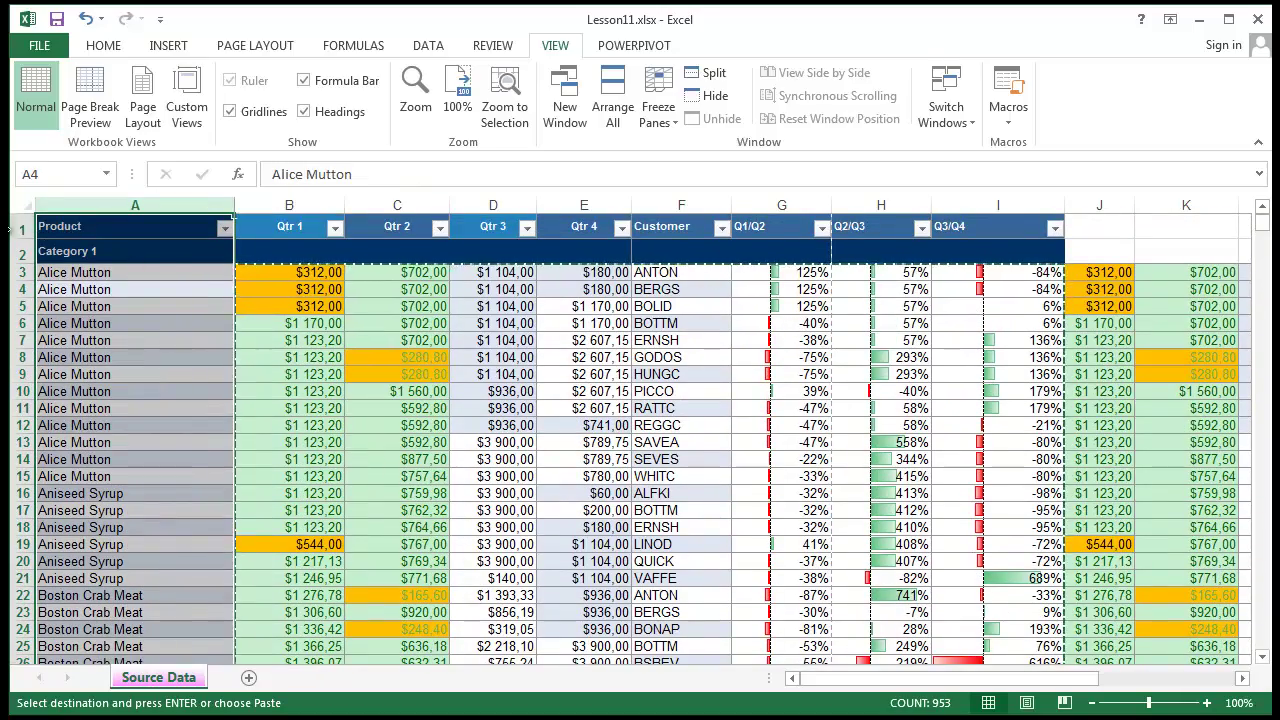
click(10, 228)
click(610, 548)
scroll(520, 547, down, 5)
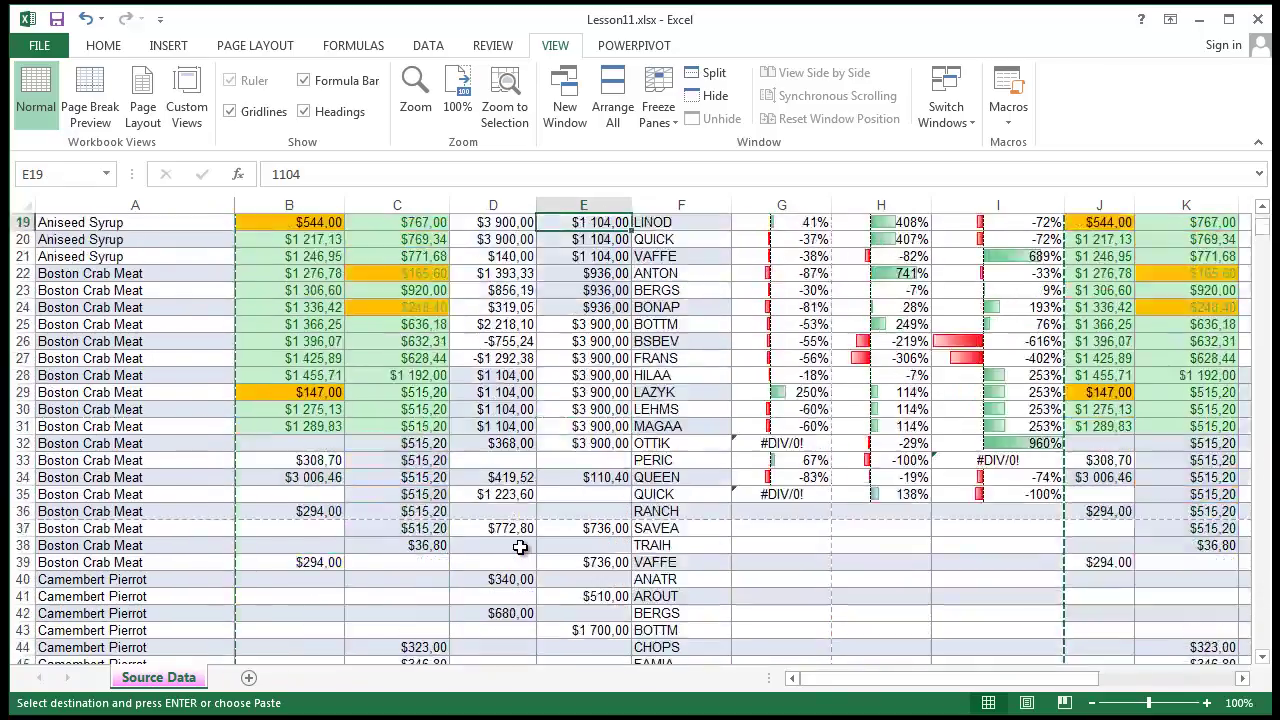
scroll(520, 547, down, 19)
scroll(520, 547, up, 8)
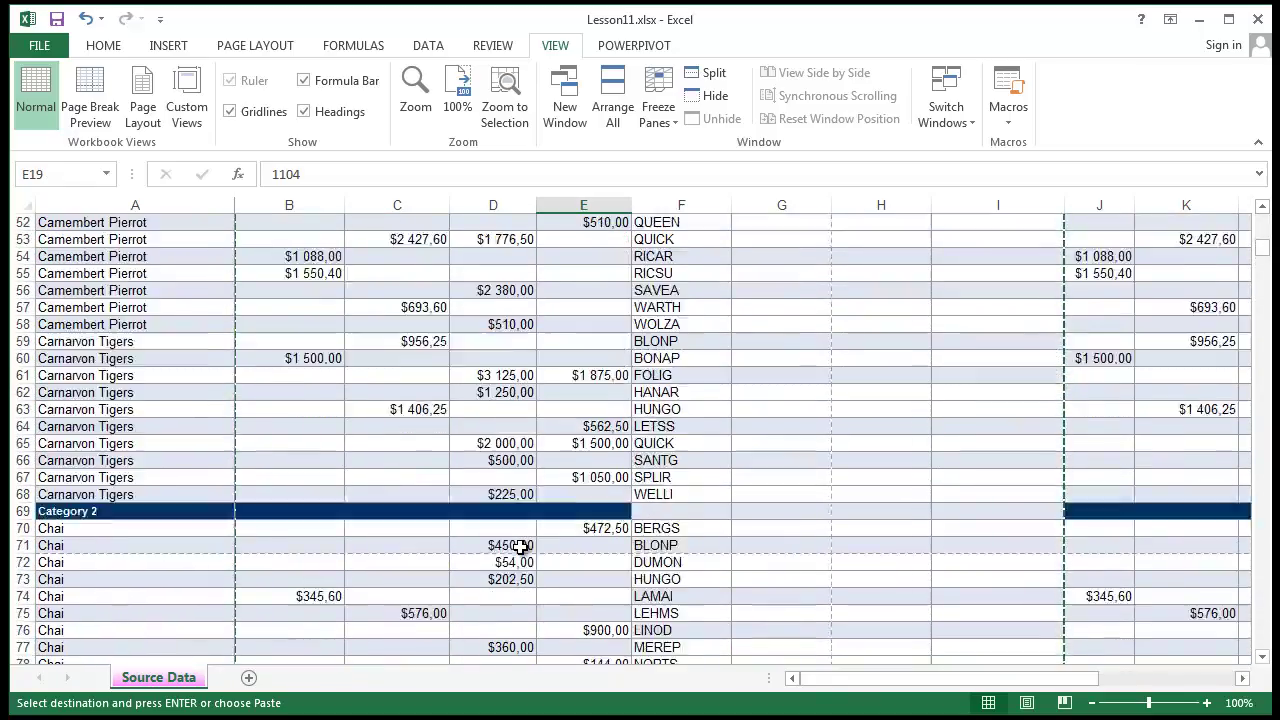
scroll(520, 545, down, 3)
scroll(520, 545, up, 1)
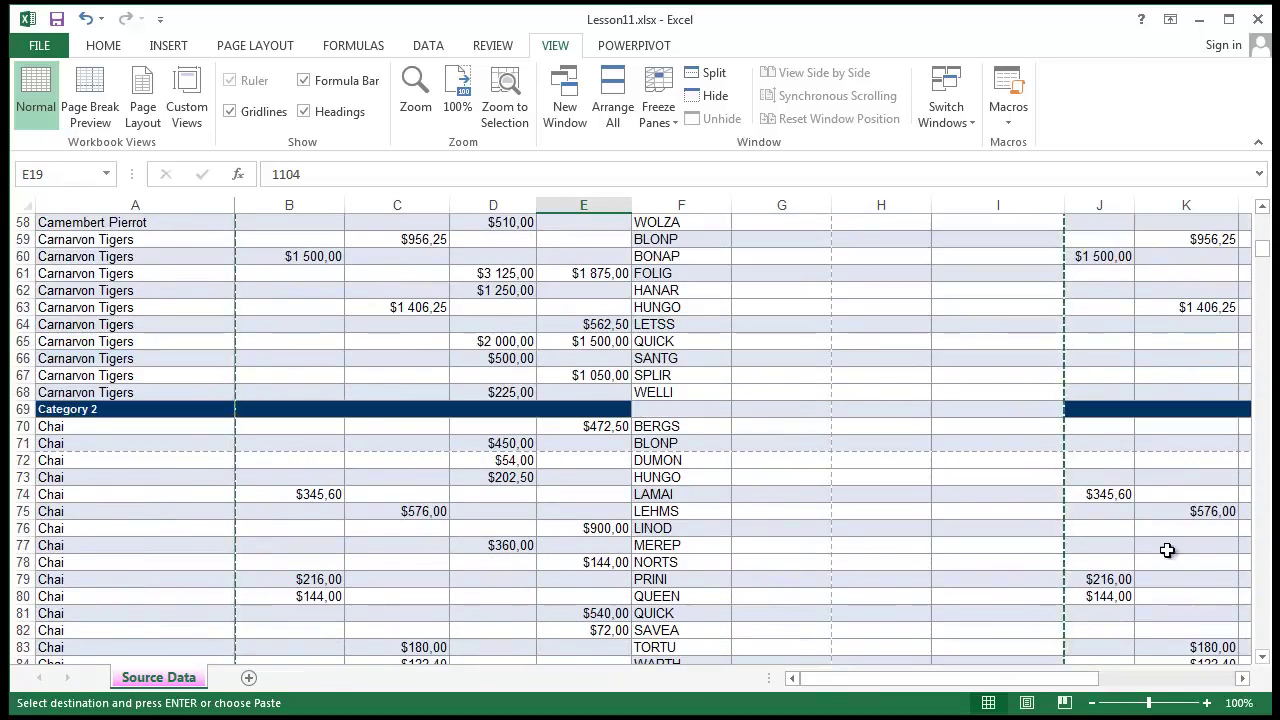
scroll(231, 489, up, 19)
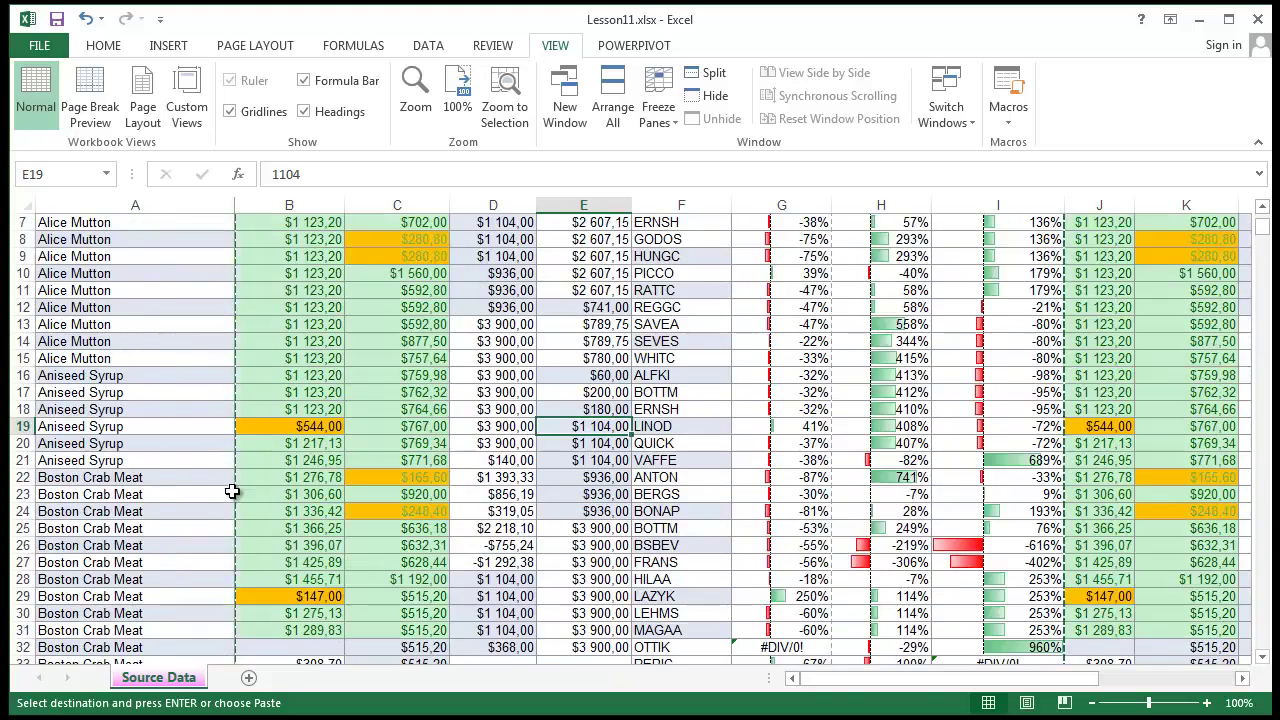
click(583, 476)
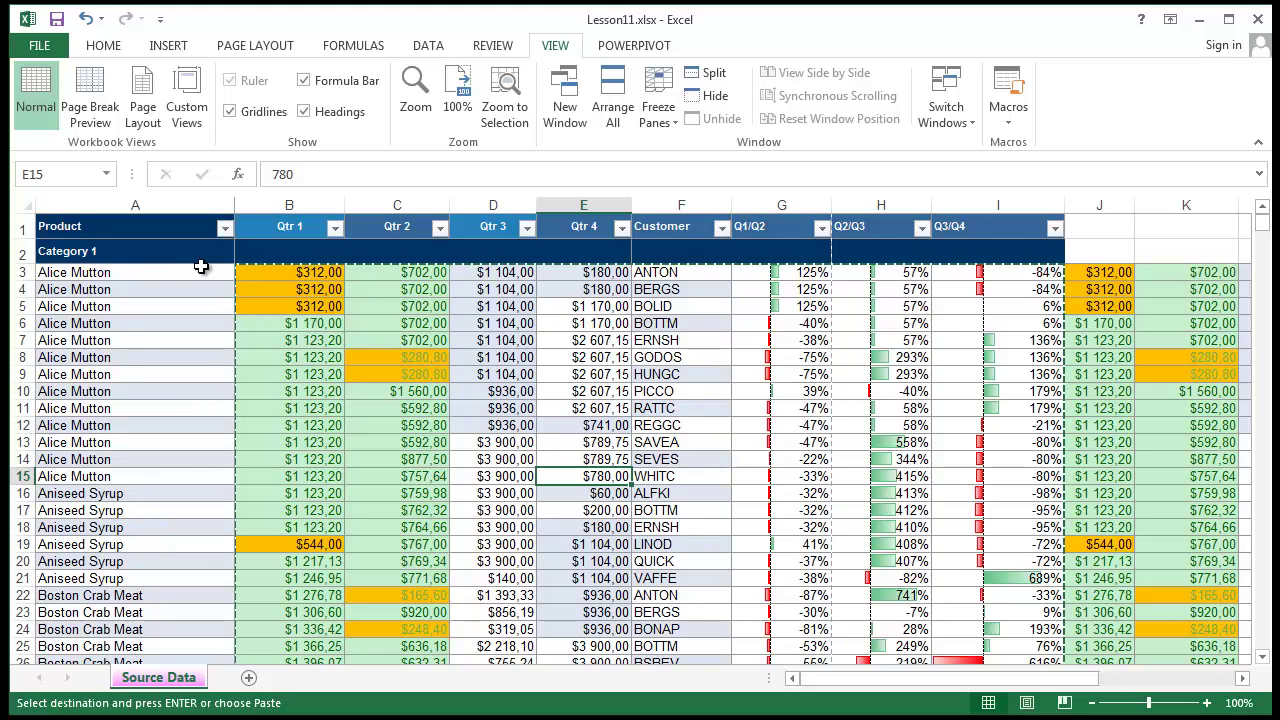
Unfreeze the first column of the Source Data sheet
click(668, 130)
click(677, 163)
click(541, 459)
click(163, 353)
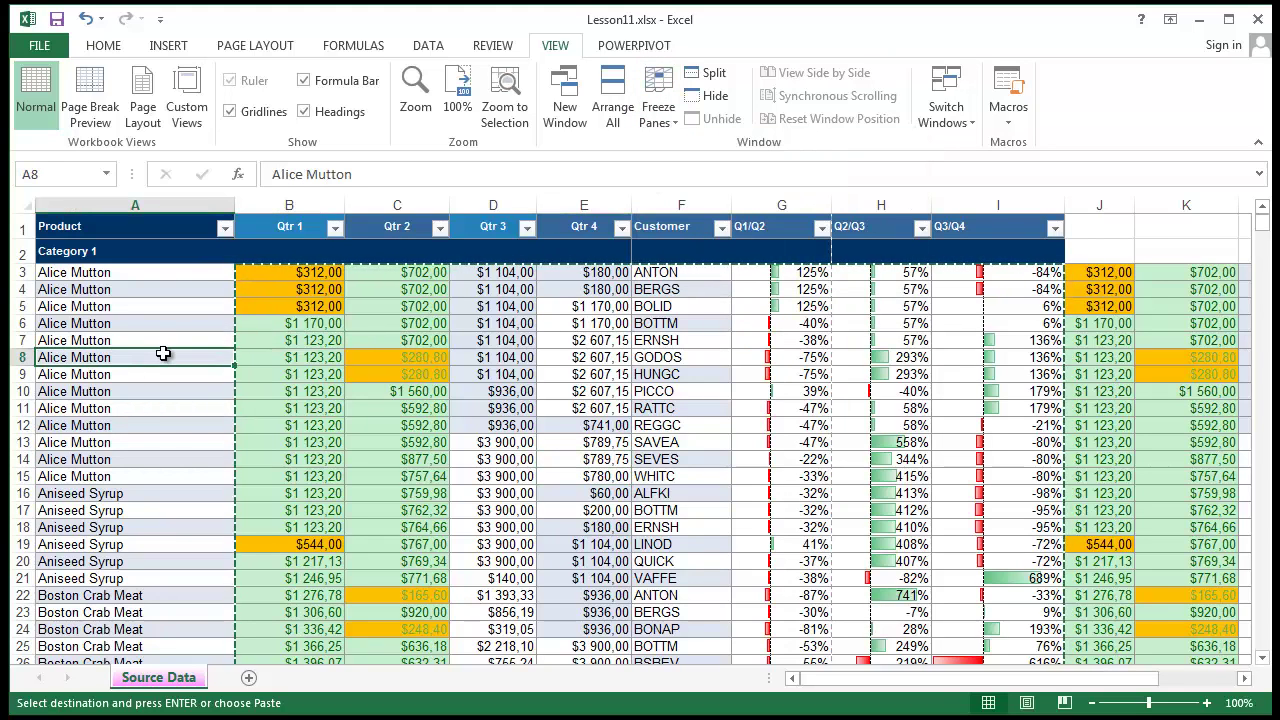
click(659, 112)
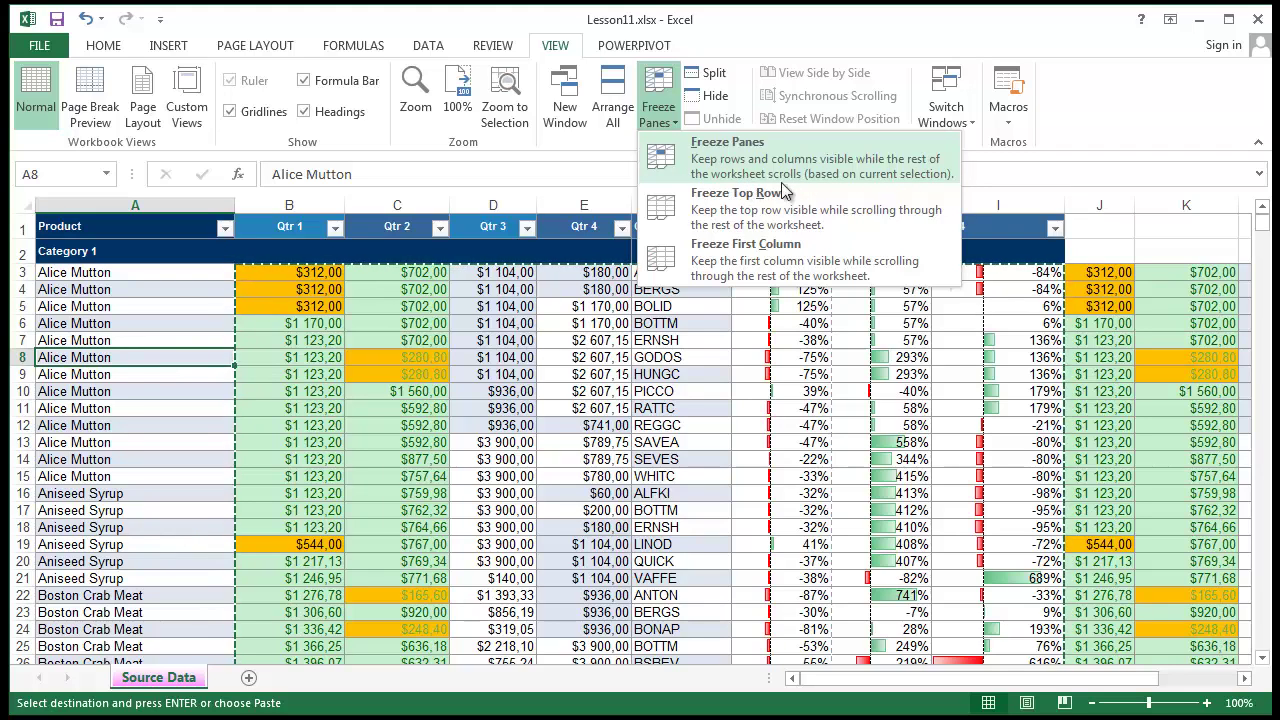
click(315, 424)
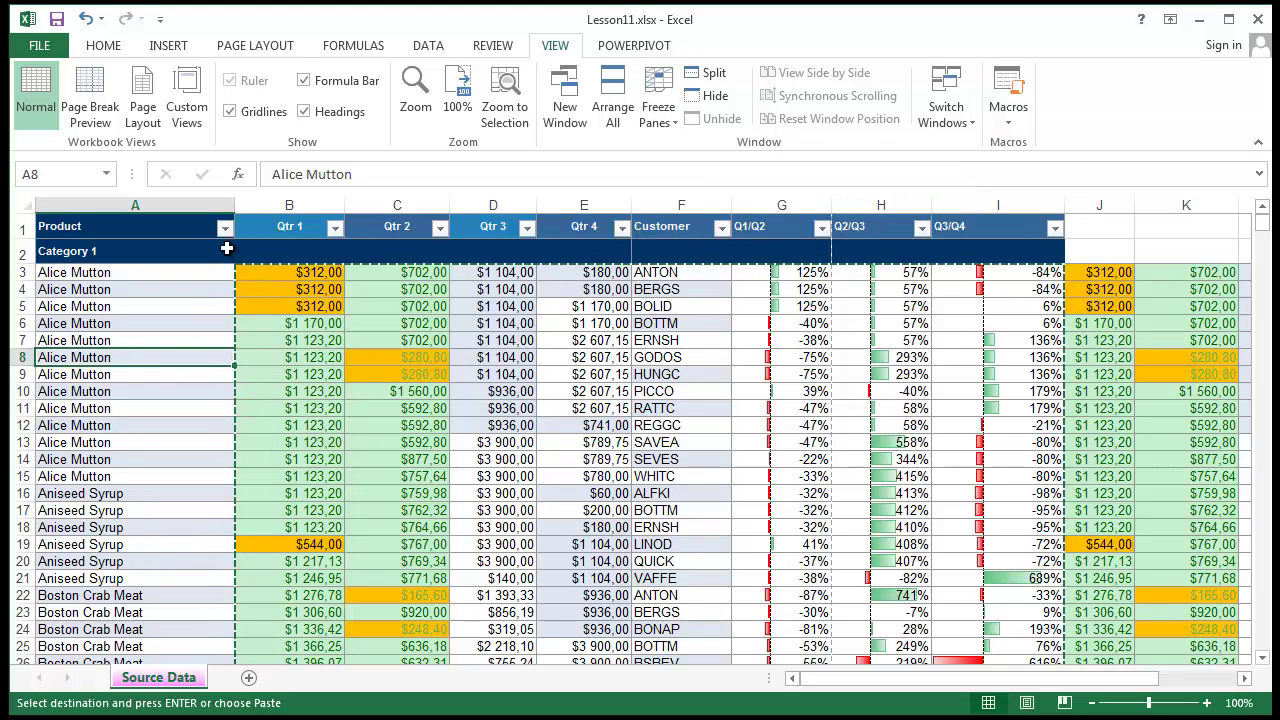
click(289, 254)
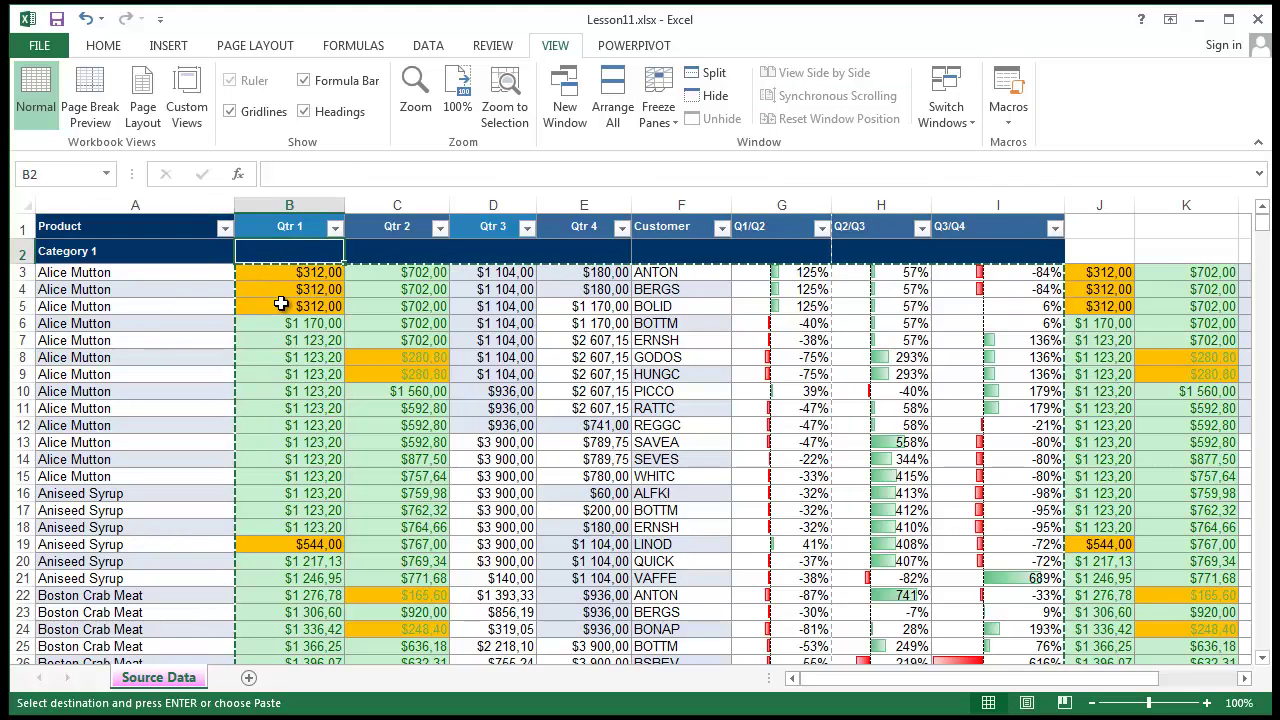
click(510, 302)
click(662, 406)
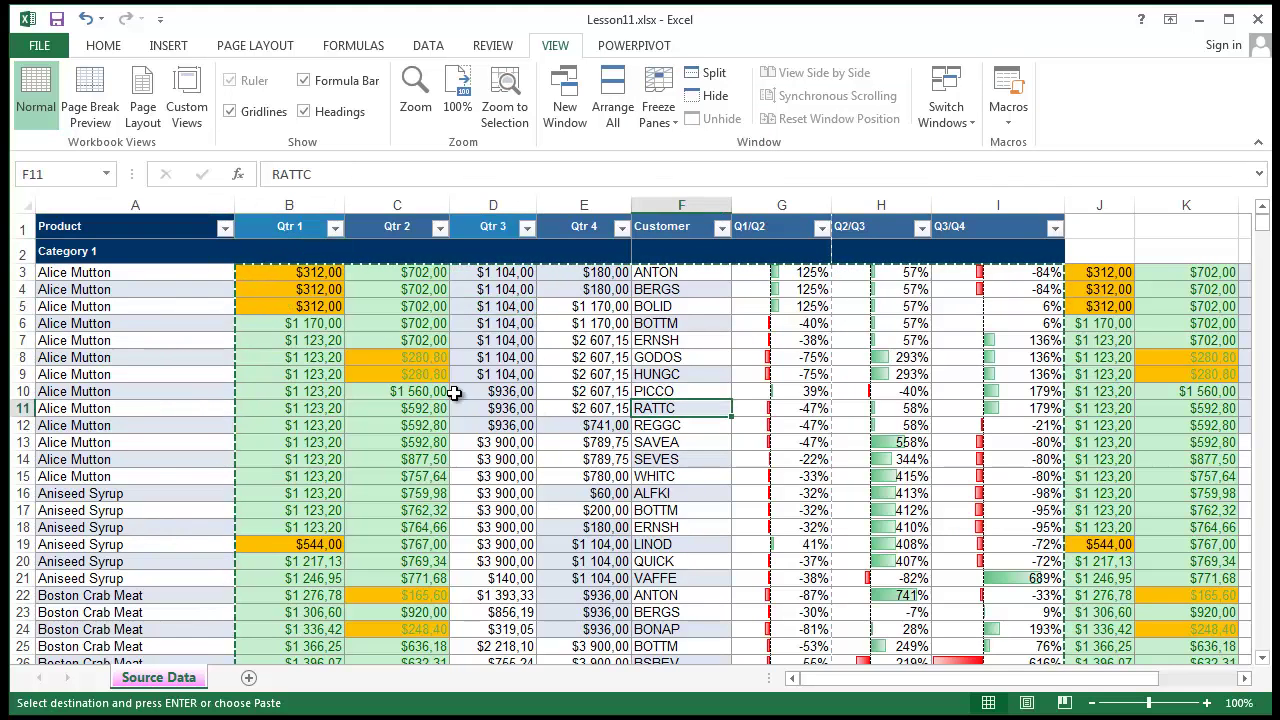
click(460, 391)
click(285, 391)
click(298, 308)
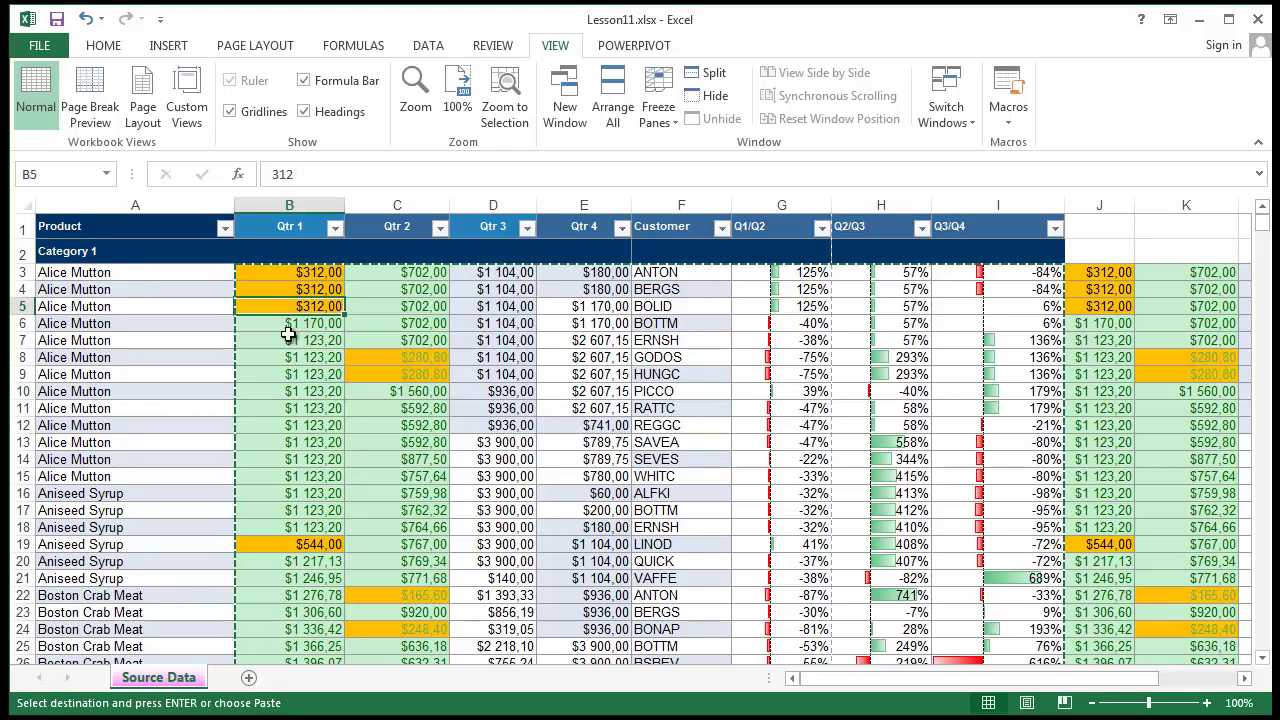
click(657, 390)
click(266, 278)
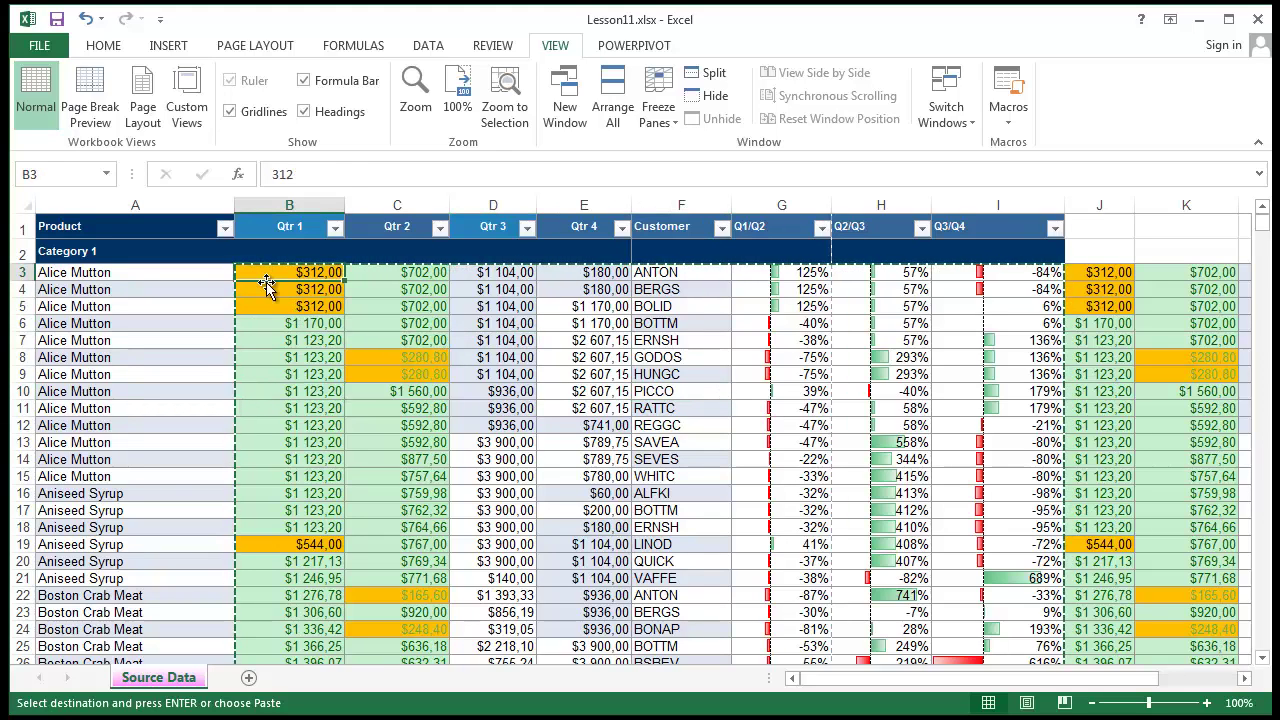
click(303, 394)
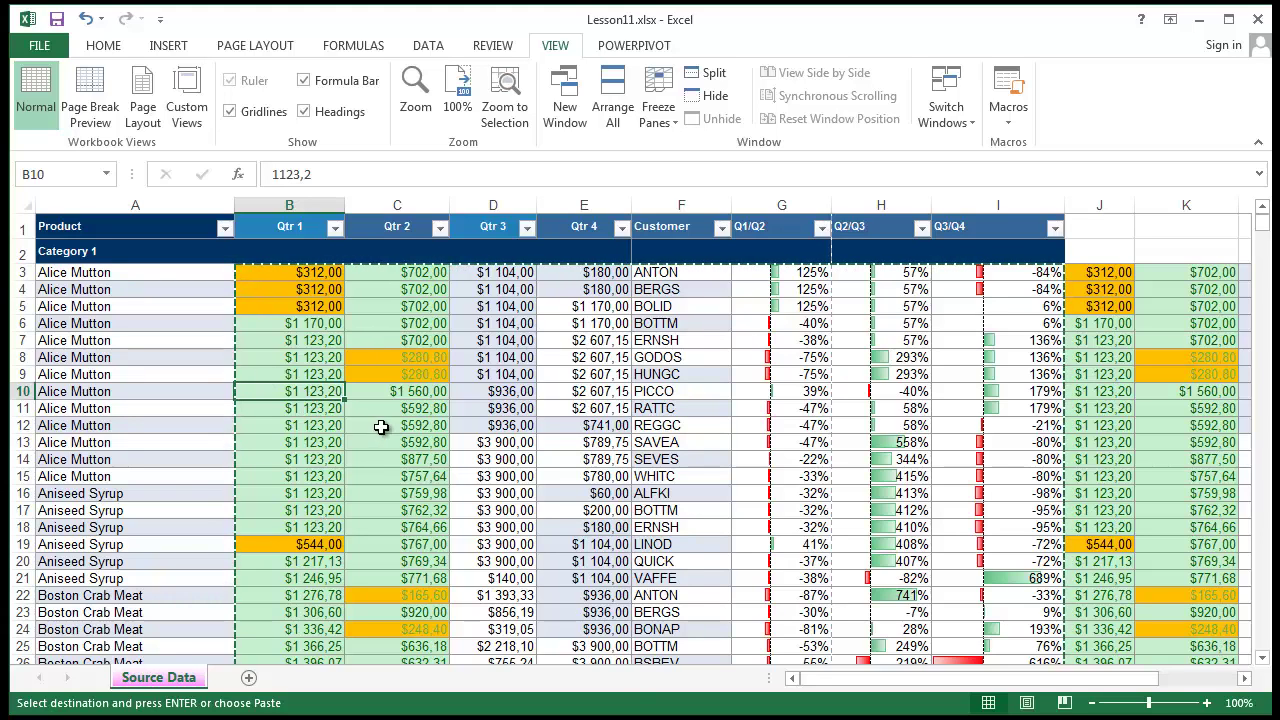
click(300, 289)
Freeze the panes at cell B2 to hold both the header row and the Product column
click(266, 248)
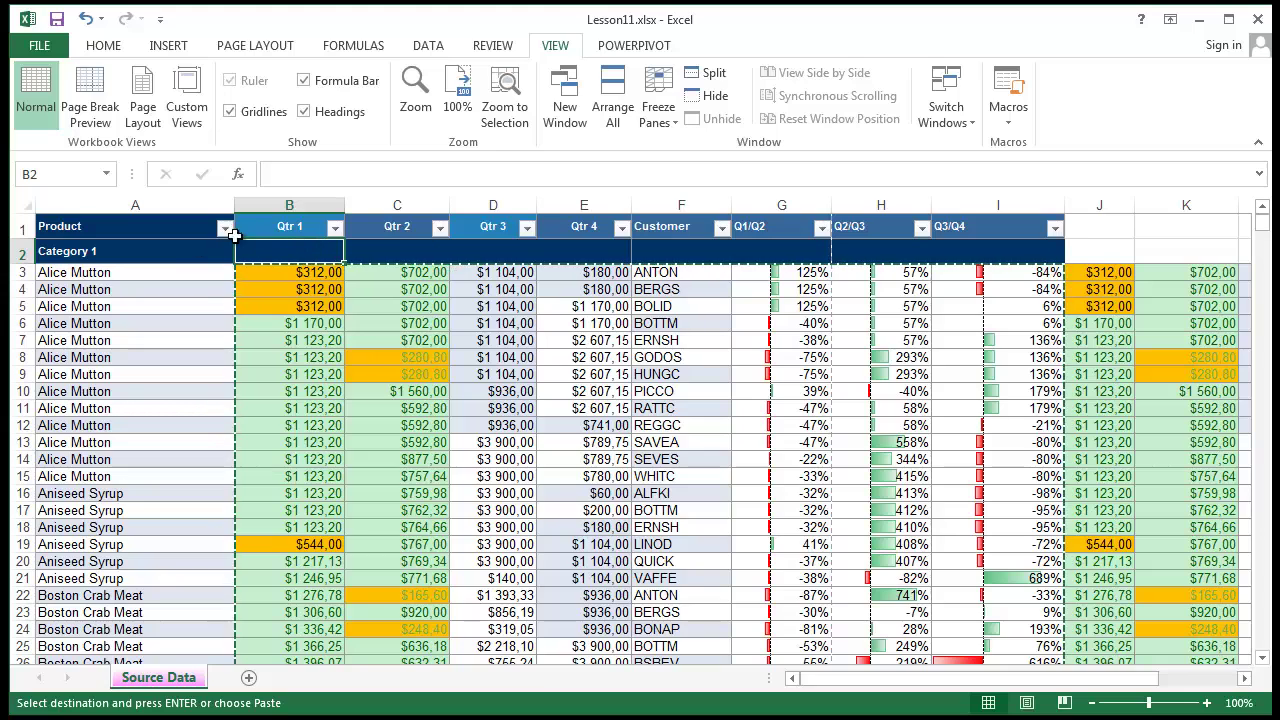
click(658, 120)
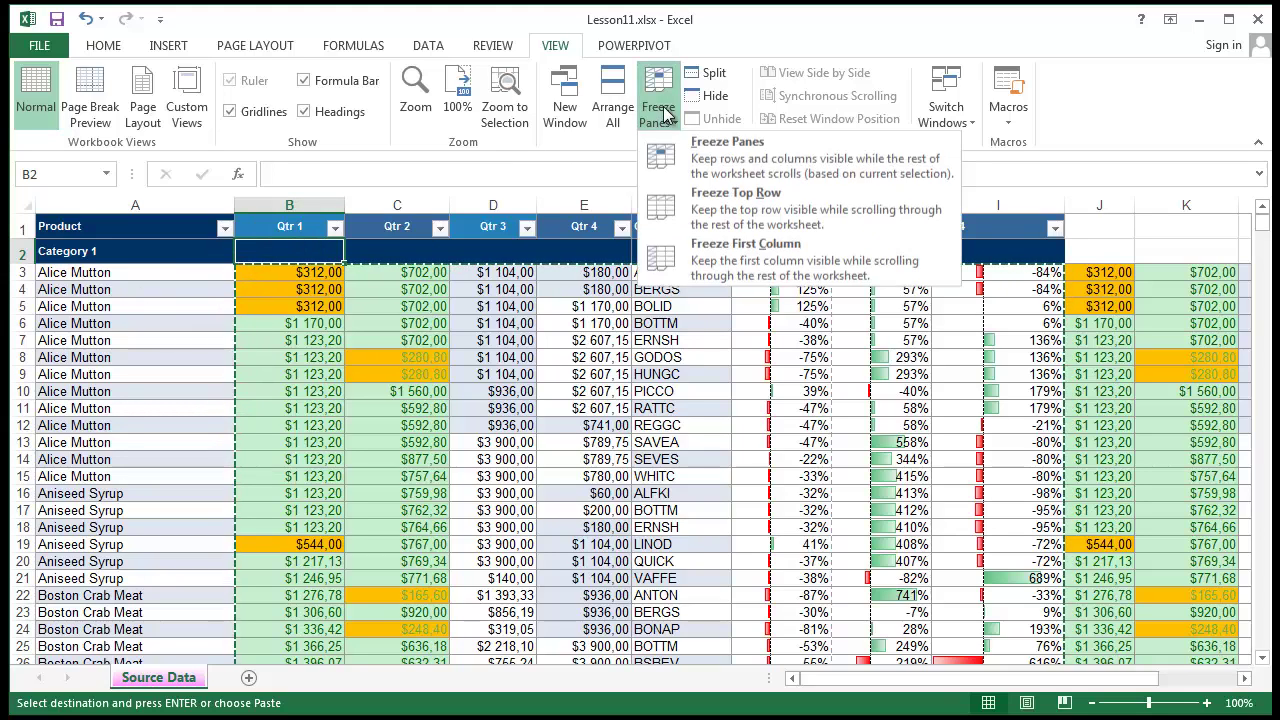
click(688, 150)
click(585, 420)
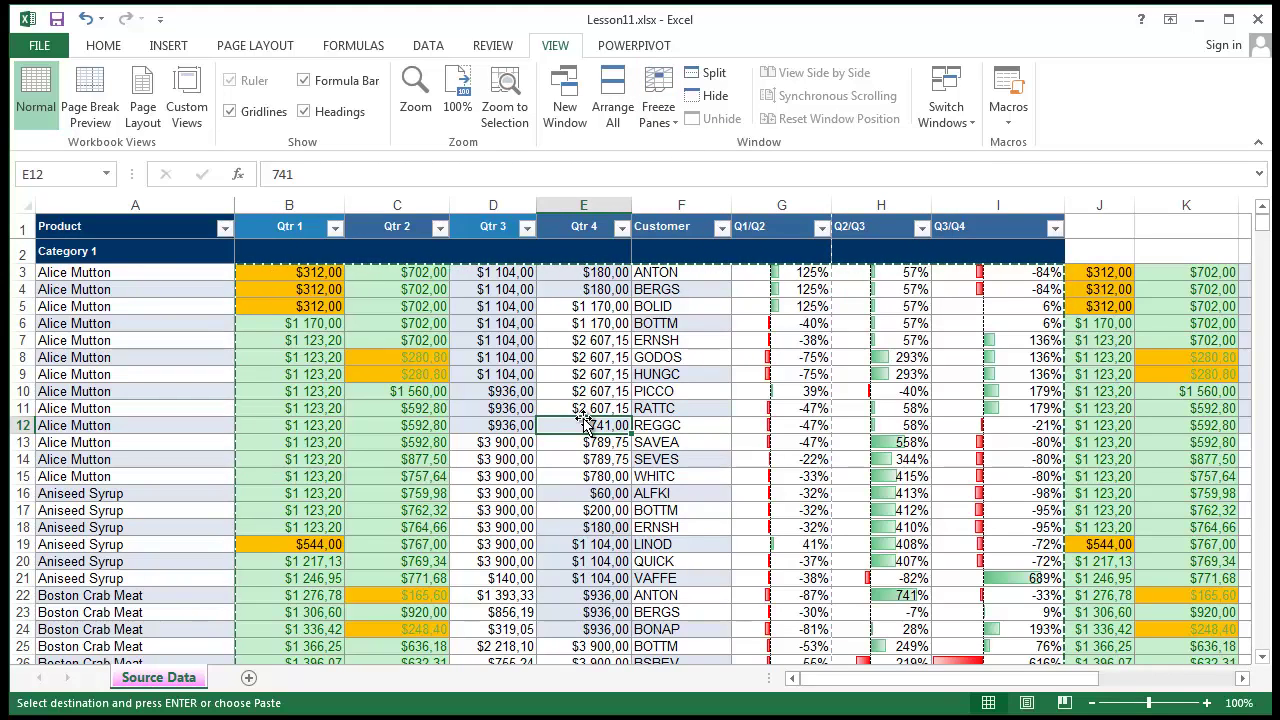
Check whether the header row and Product column stay in view down and across the data, and return to cell B2
scroll(585, 420, down, 7)
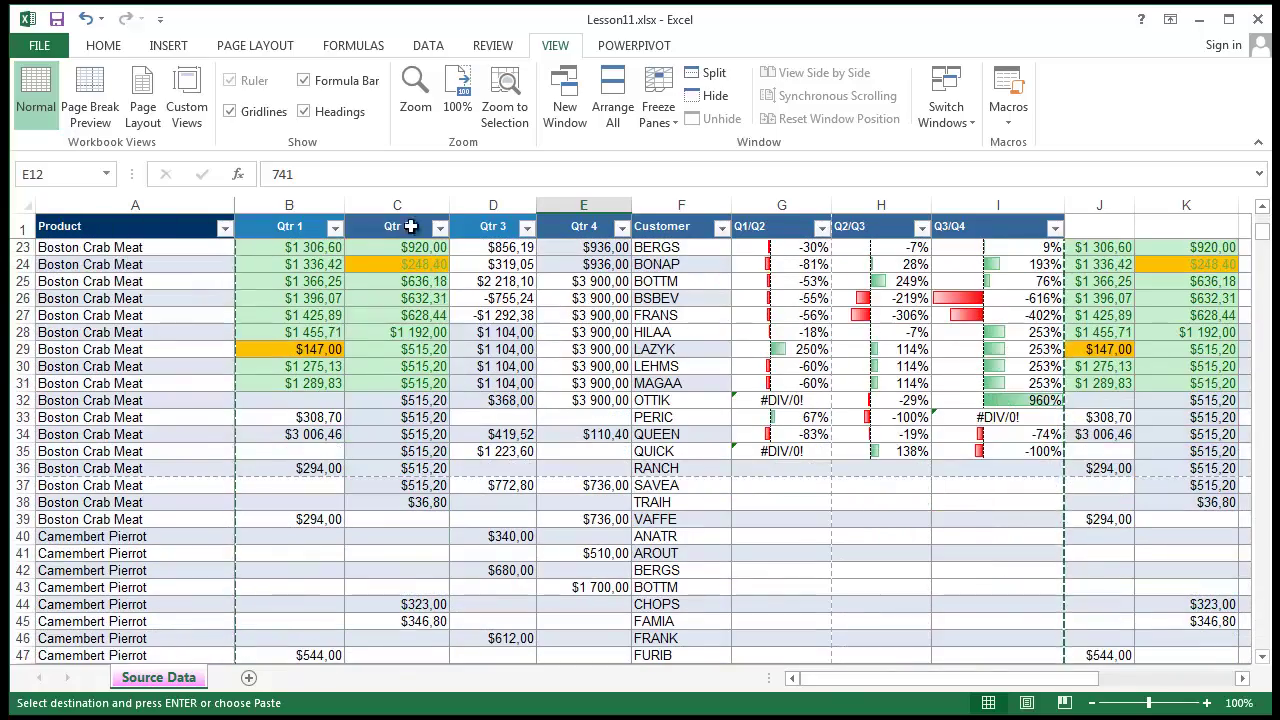
scroll(668, 428, up, 7)
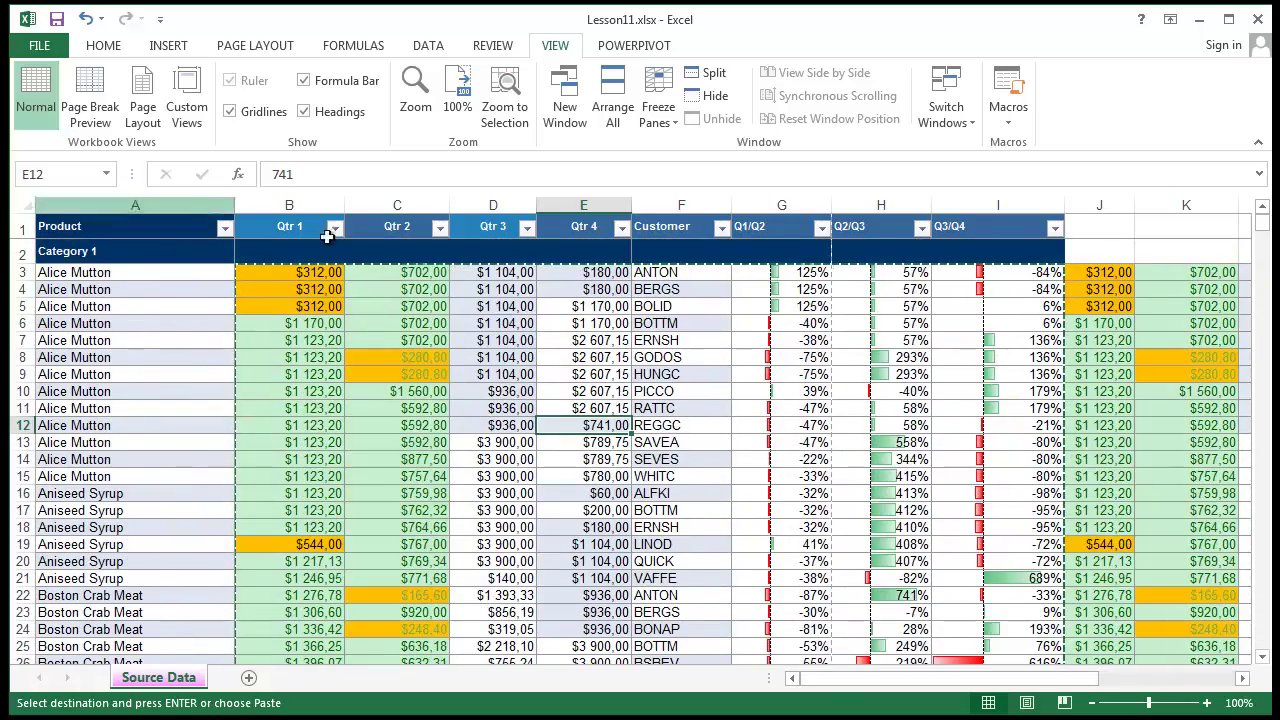
mouse_move(903, 682)
mouse_down()
mouse_move(1065, 683)
mouse_move(900, 683)
mouse_up()
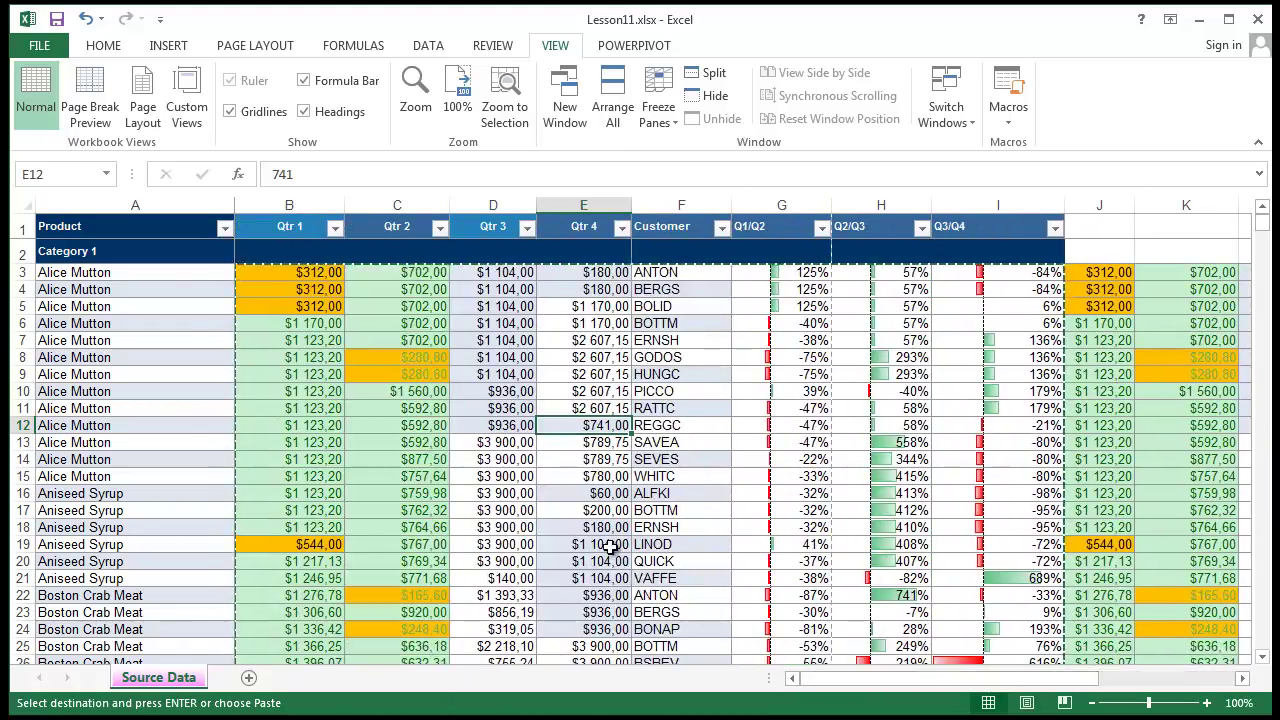
scroll(610, 543, down, 5)
mouse_move(1054, 680)
mouse_down()
mouse_move(1163, 676)
mouse_move(1050, 680)
mouse_up()
scroll(391, 605, up, 5)
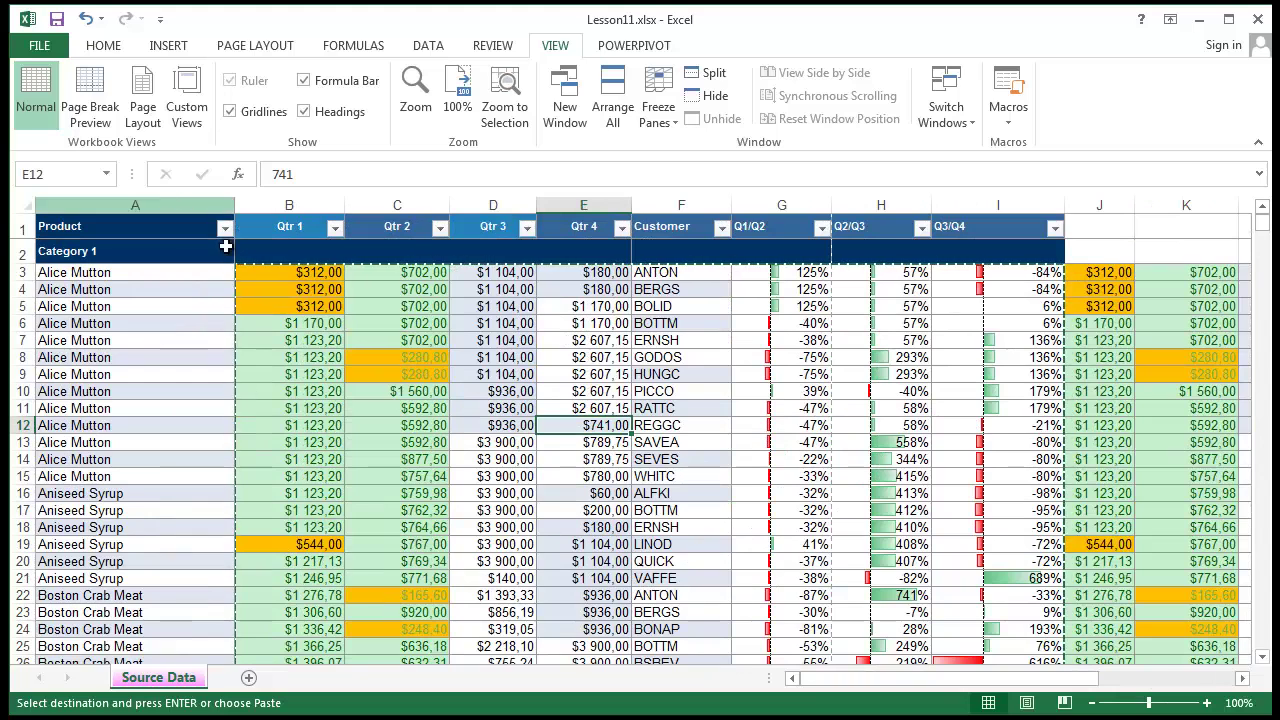
click(258, 255)
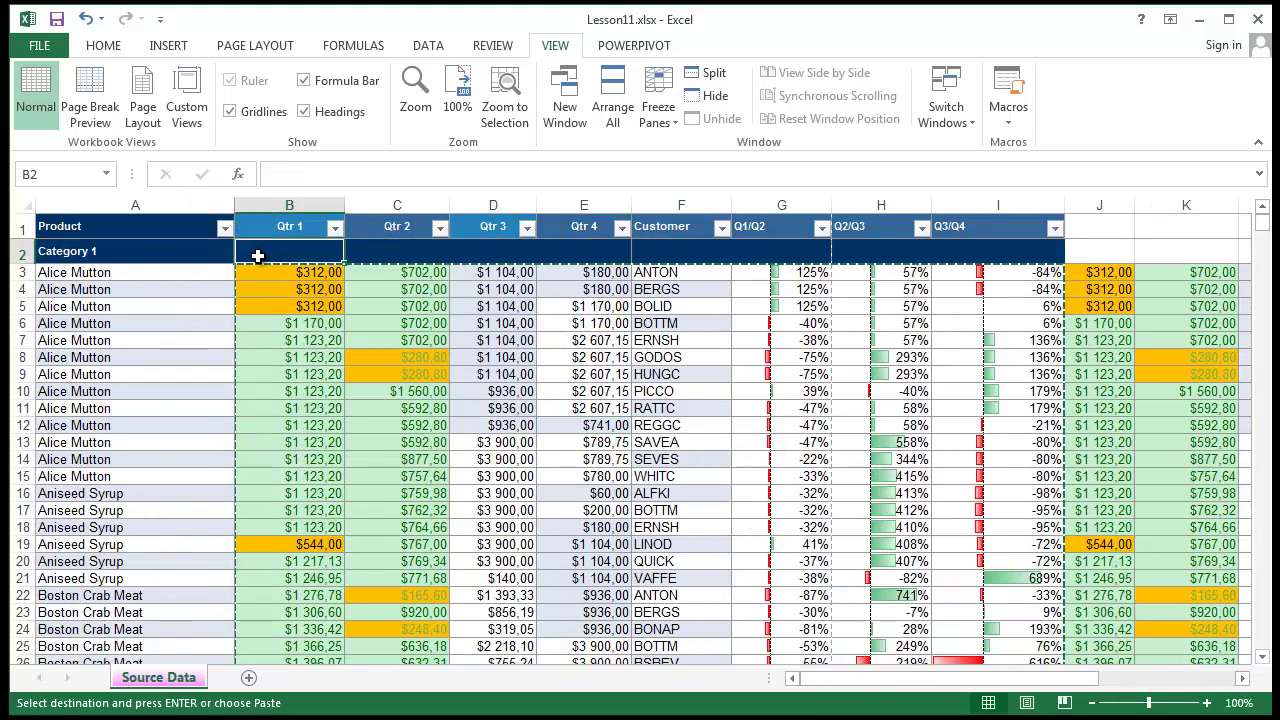
Point out the Product header cell, cell B2, the Category 1 row across A2:I2 and the Qtr 1 column
click(183, 230)
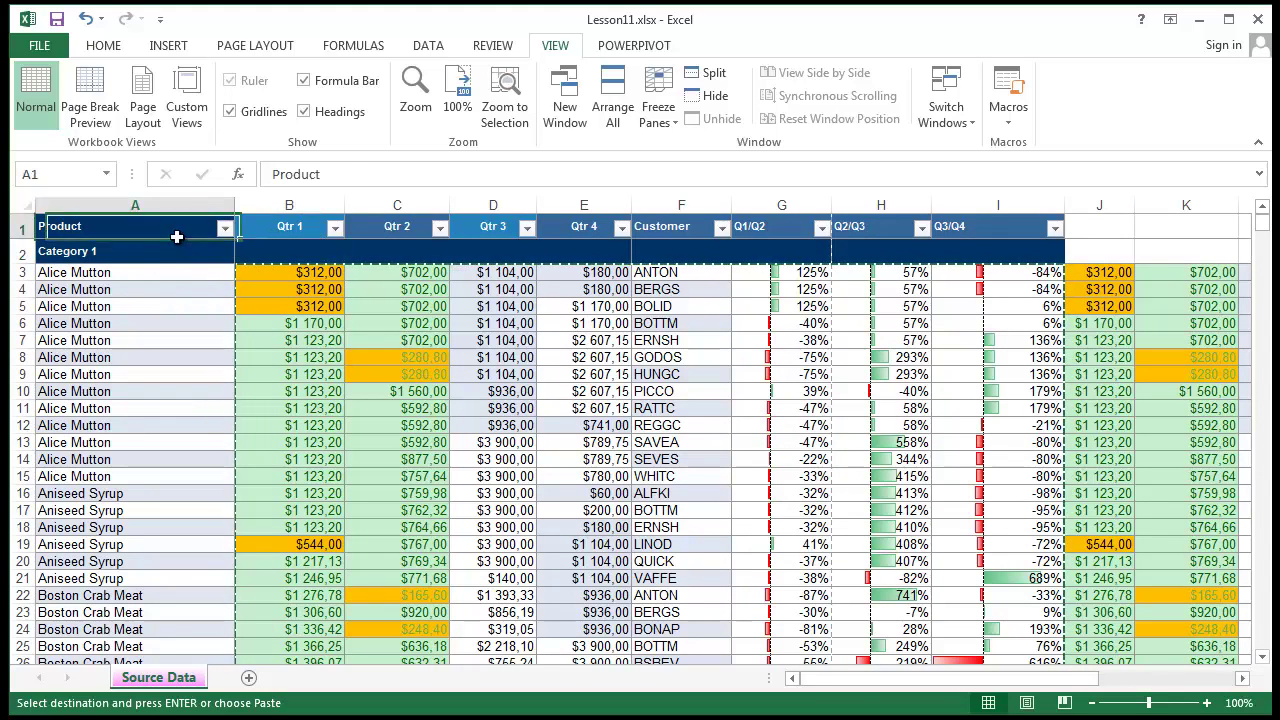
click(260, 258)
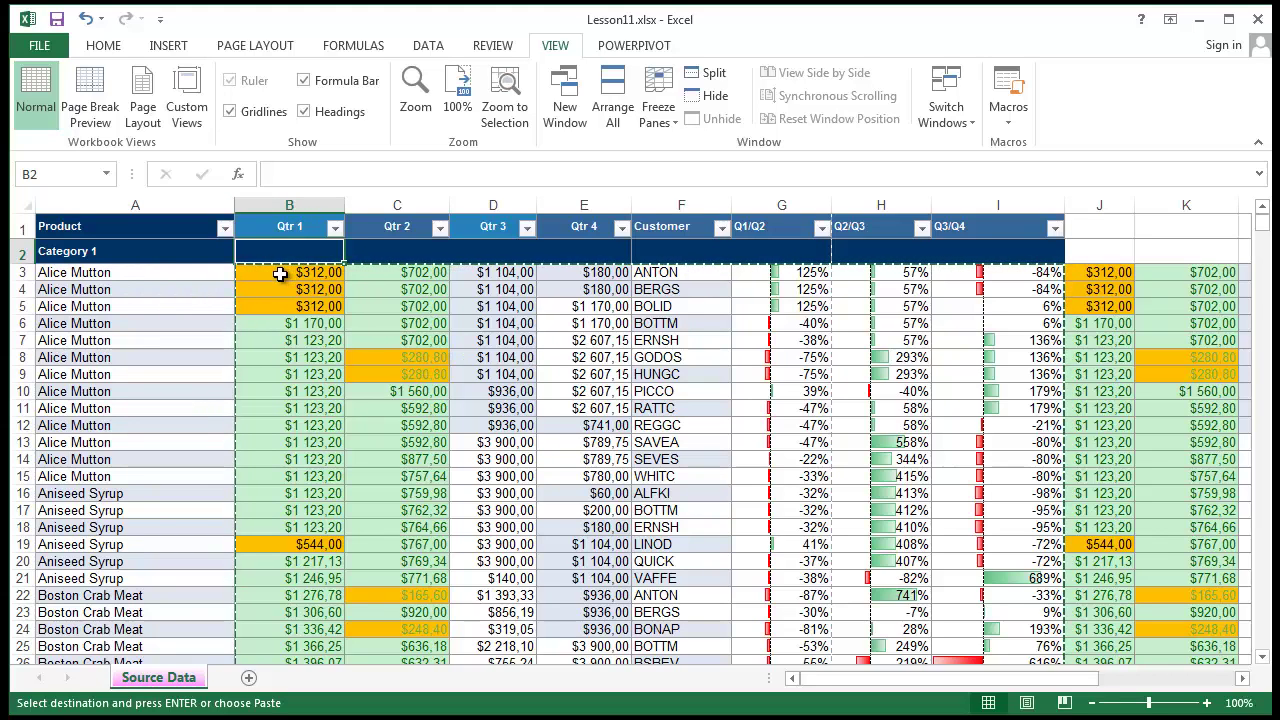
drag(68, 251, 1022, 262)
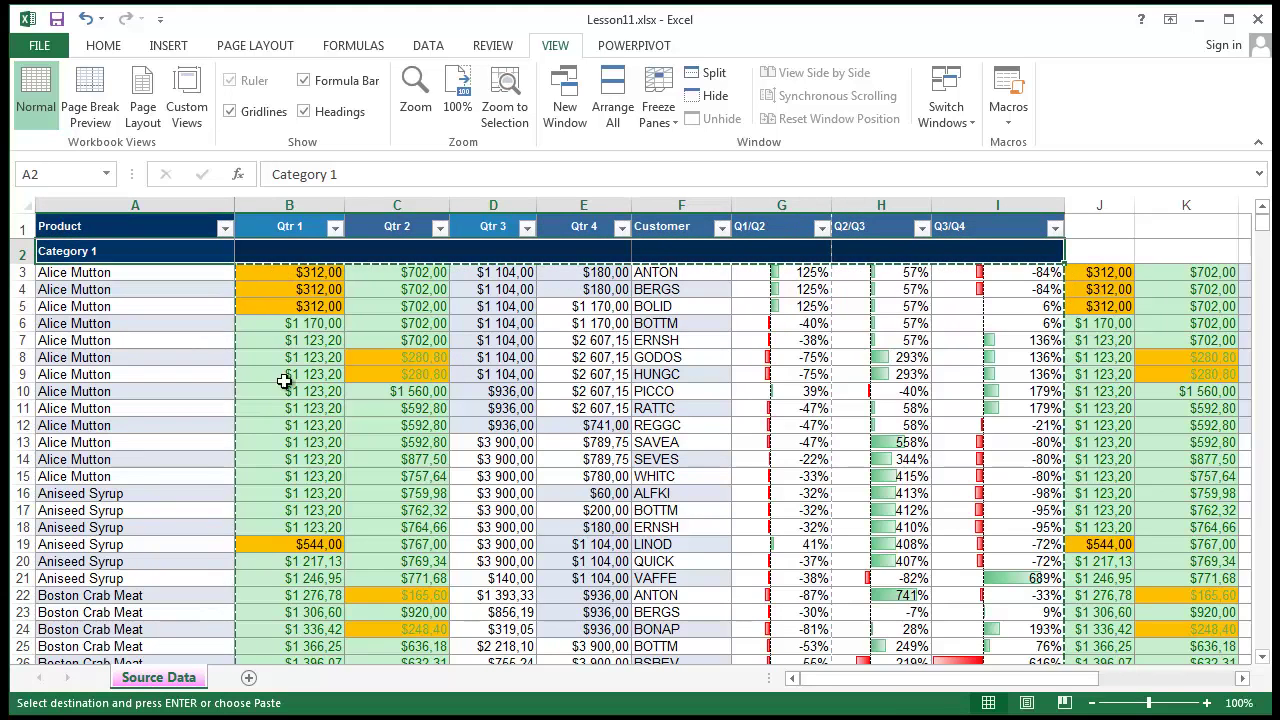
click(293, 216)
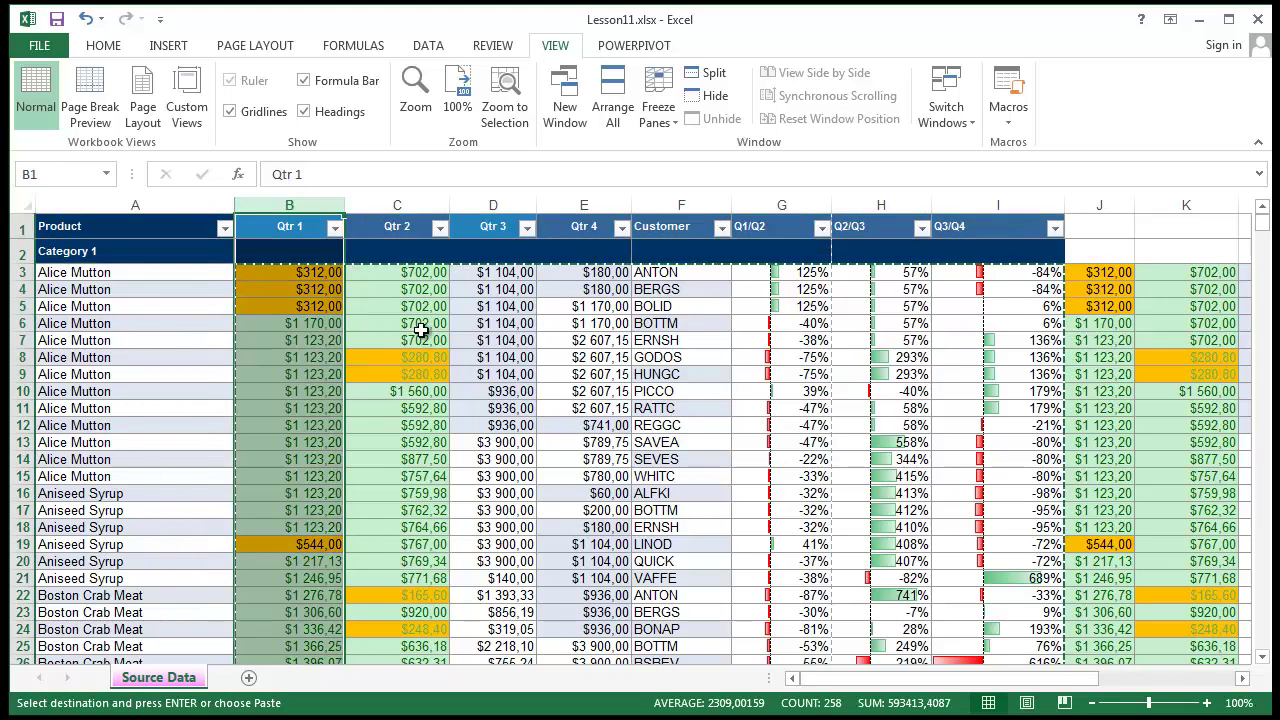
Unfreeze the current panes and freeze them at cell C3 to hold rows 1 and 2 plus the Product and Qtr 1 columns
click(397, 272)
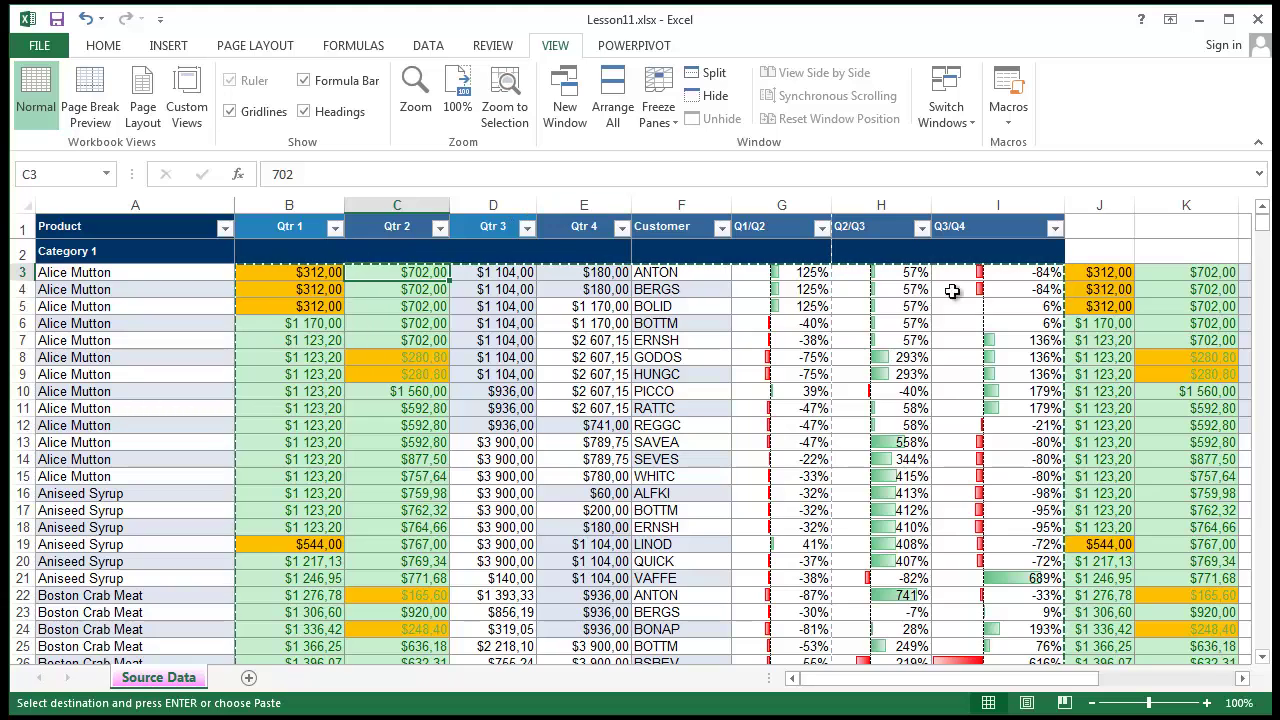
click(658, 110)
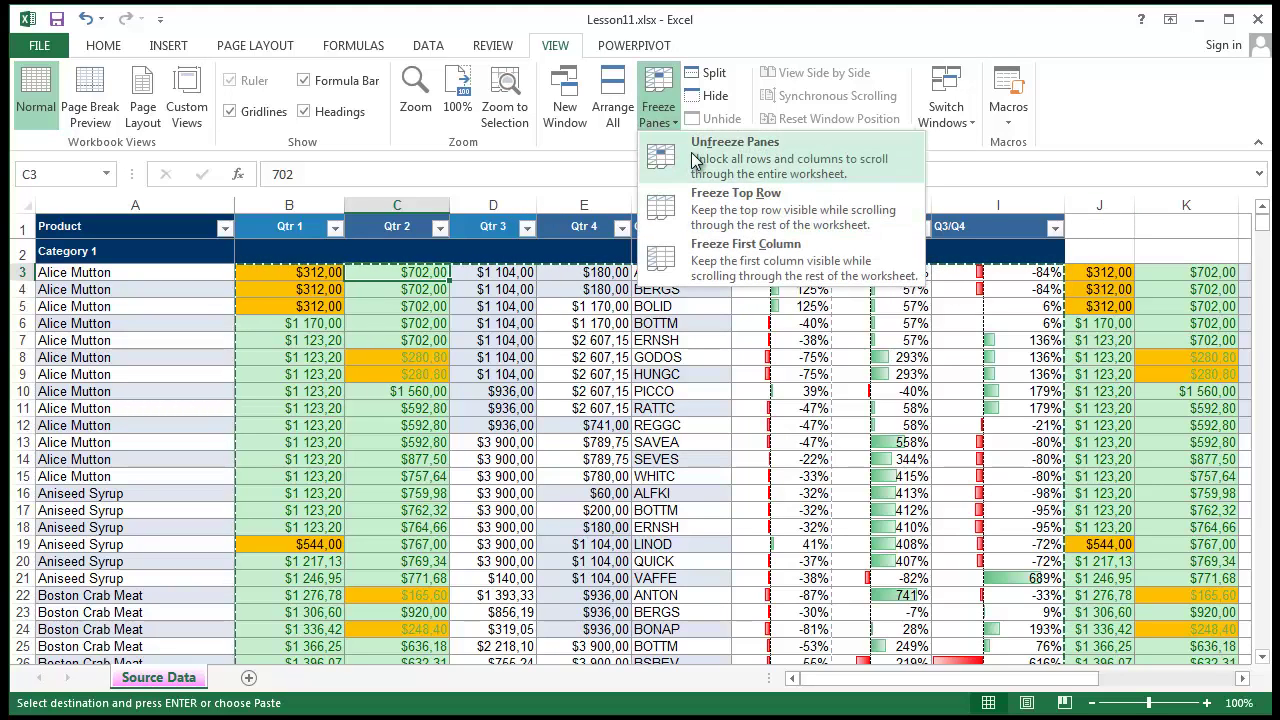
click(697, 160)
click(658, 108)
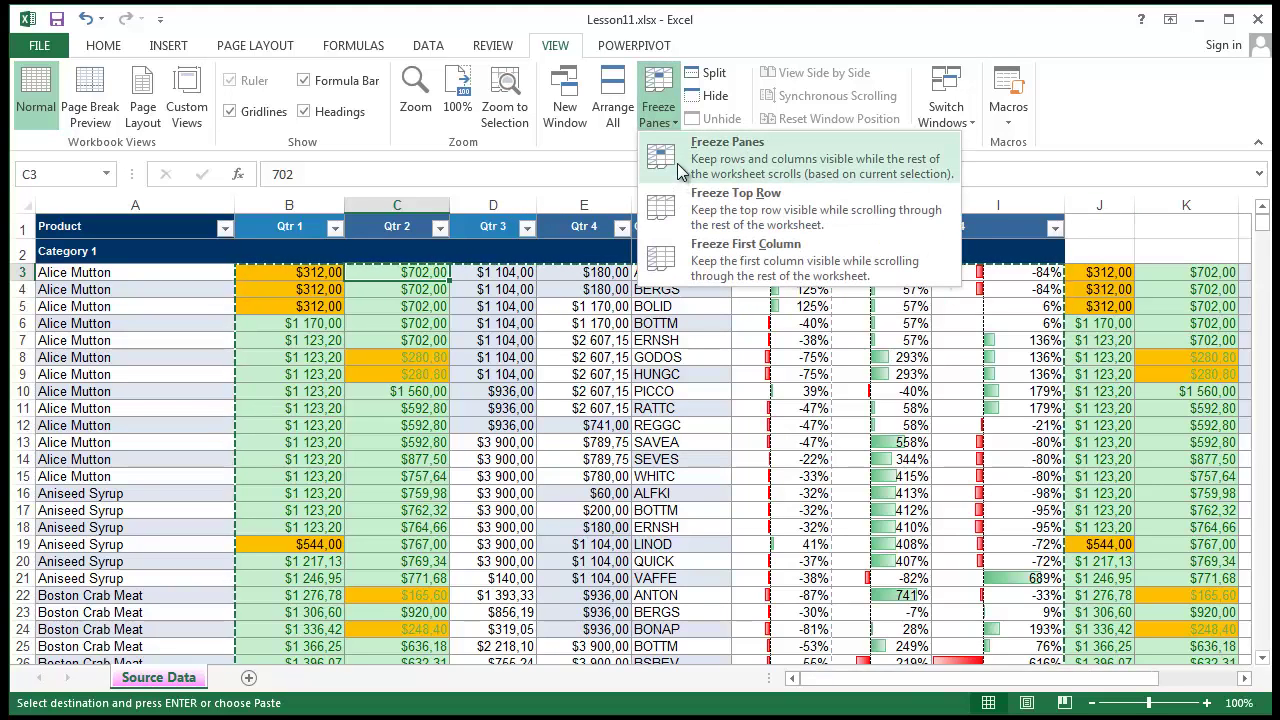
click(672, 168)
Check whether rows 1 and 2 and the Product and Qtr 1 columns stay in view down and across the data
click(584, 374)
scroll(569, 346, down, 5)
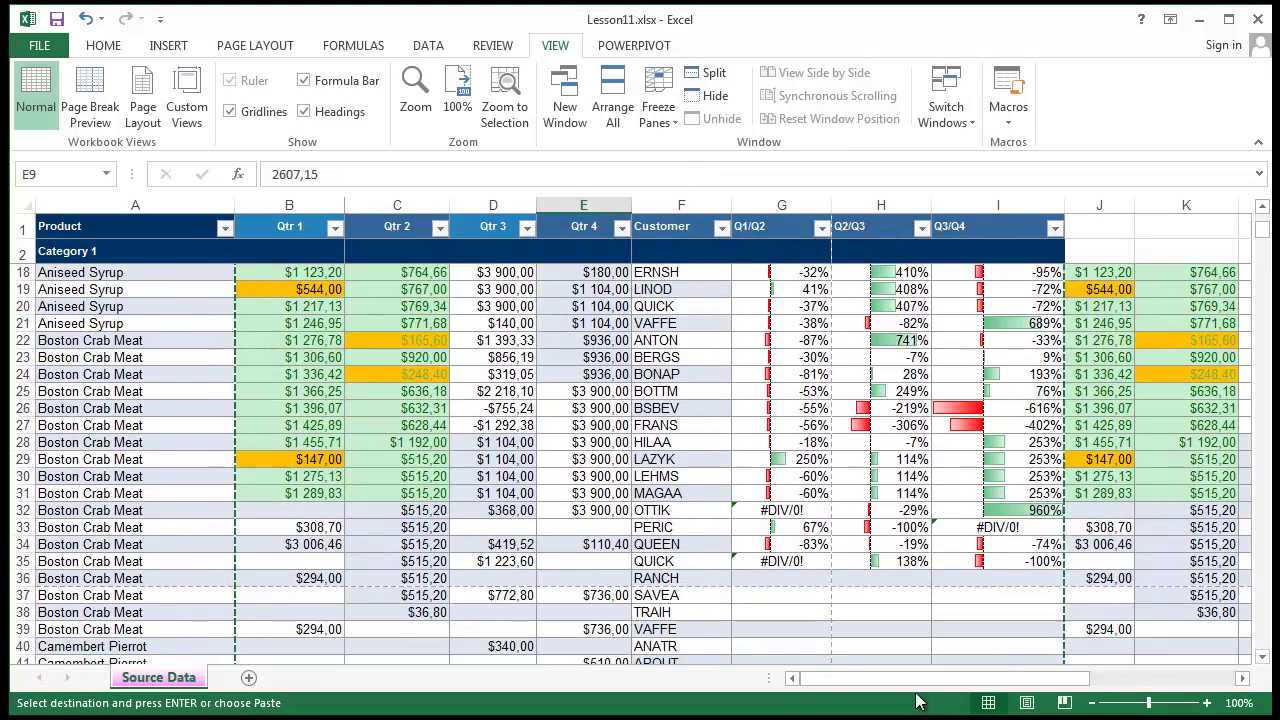
drag(900, 678, 958, 678)
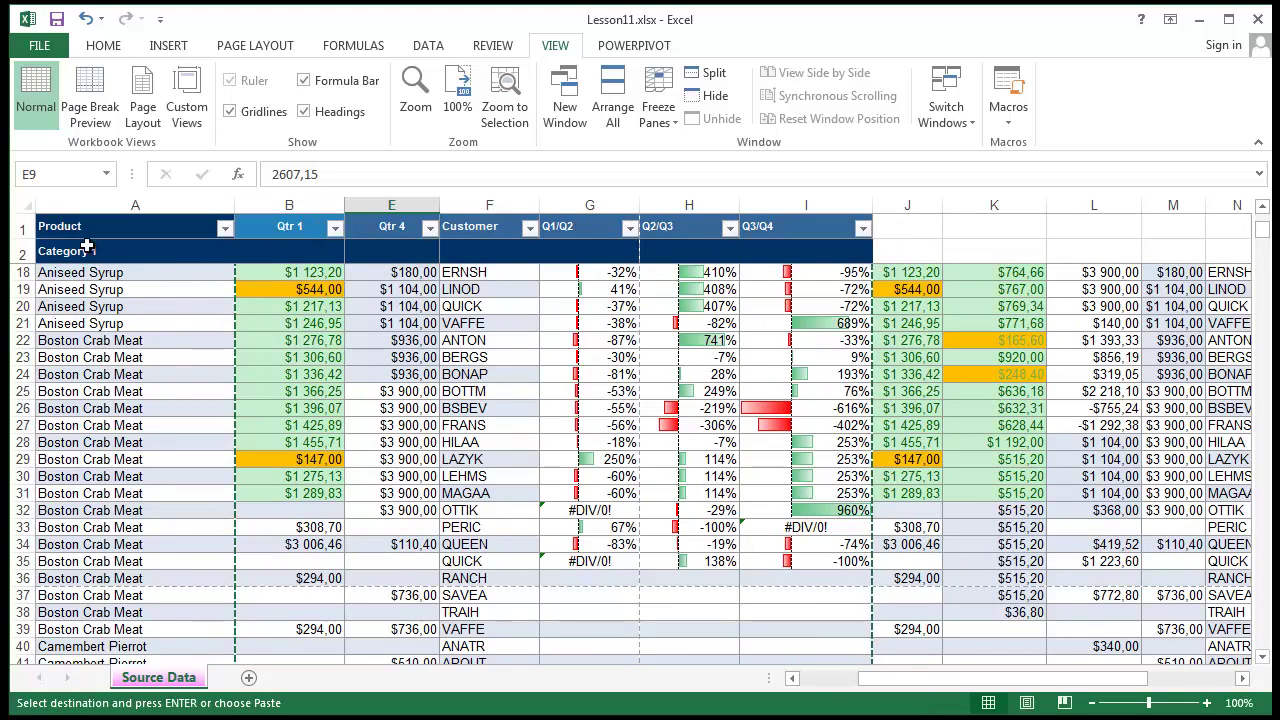
drag(1004, 680, 722, 652)
click(540, 527)
Replace the freeze at C3 with one at cell B2, and check which rows stay in view down the data
click(658, 100)
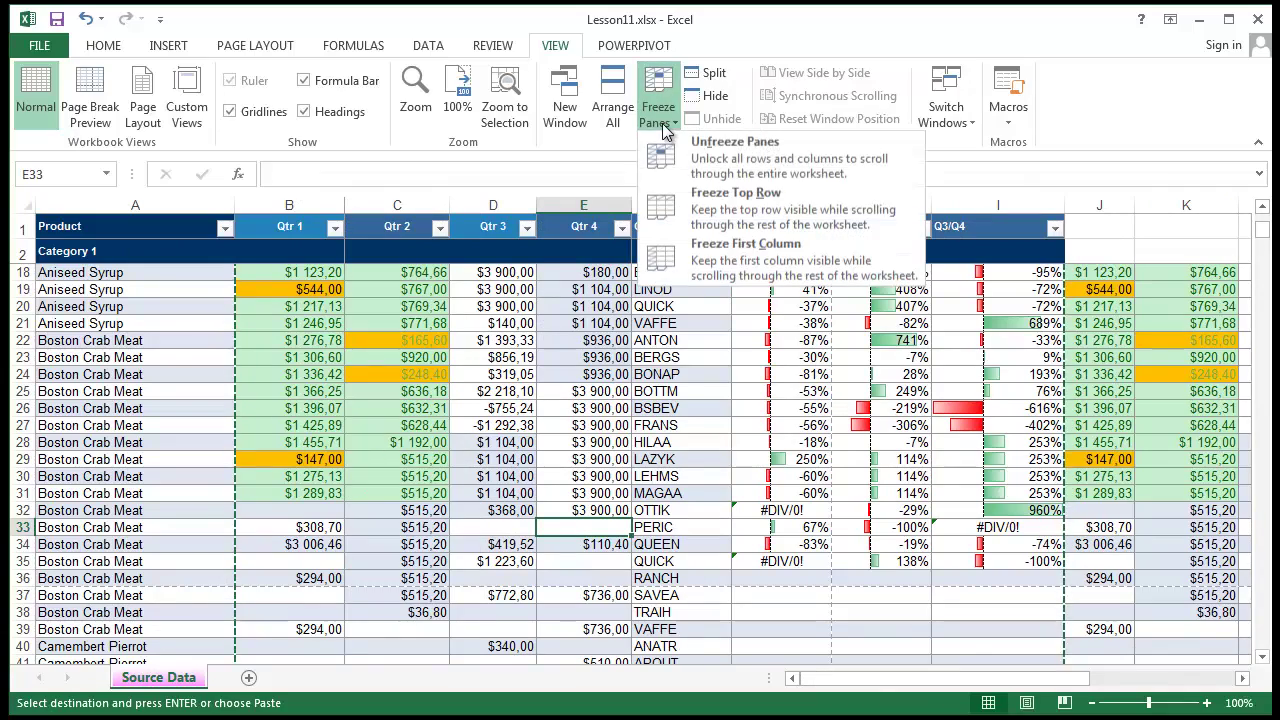
click(668, 158)
click(642, 408)
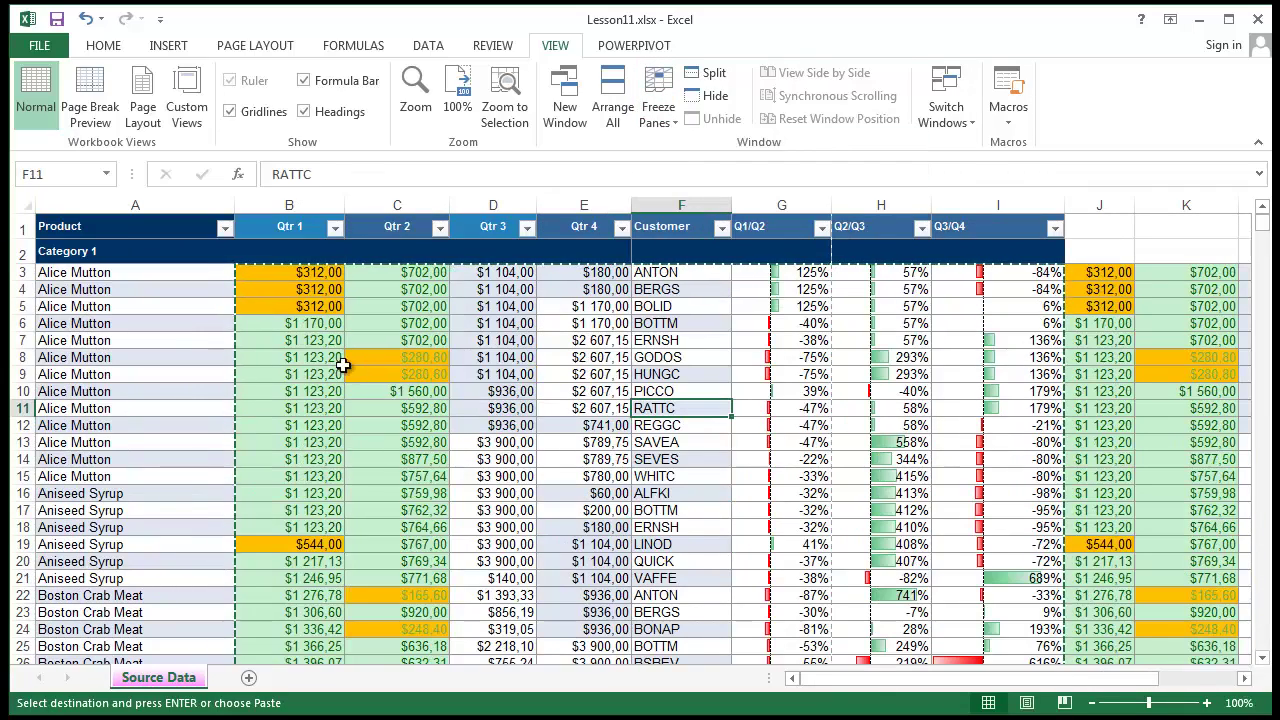
click(283, 250)
click(658, 105)
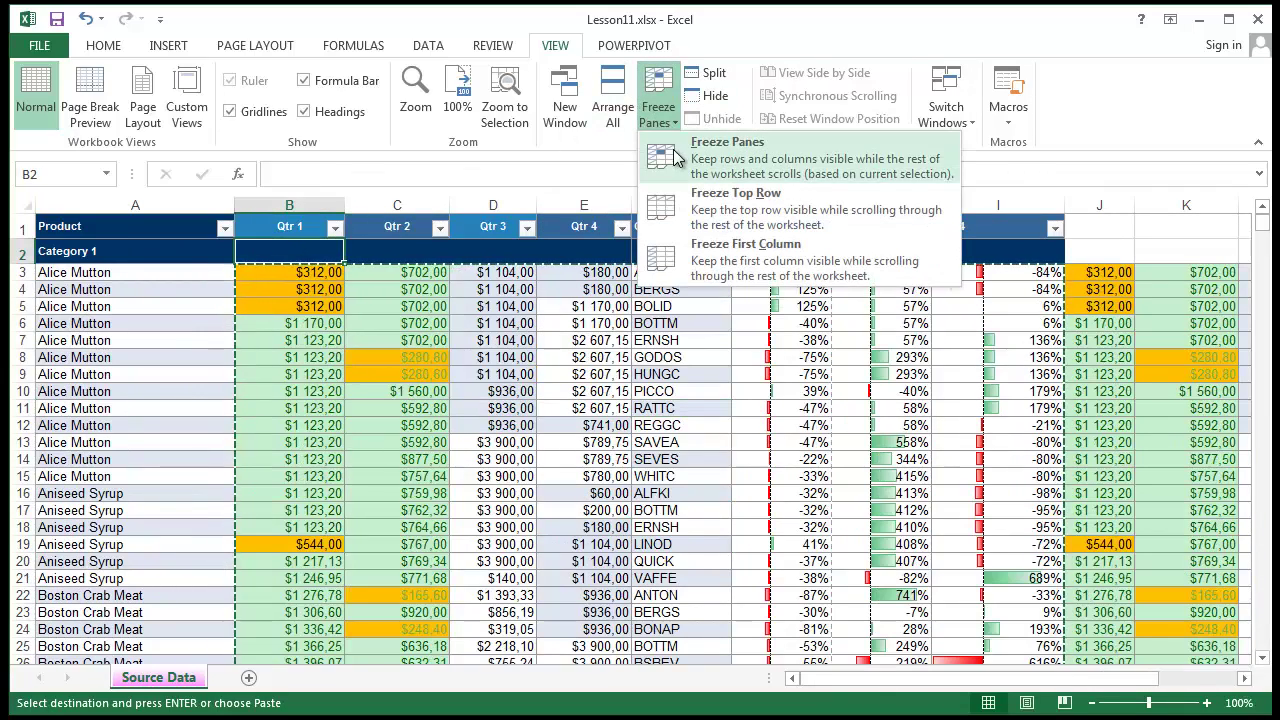
click(676, 160)
click(493, 544)
scroll(682, 512, down, 3)
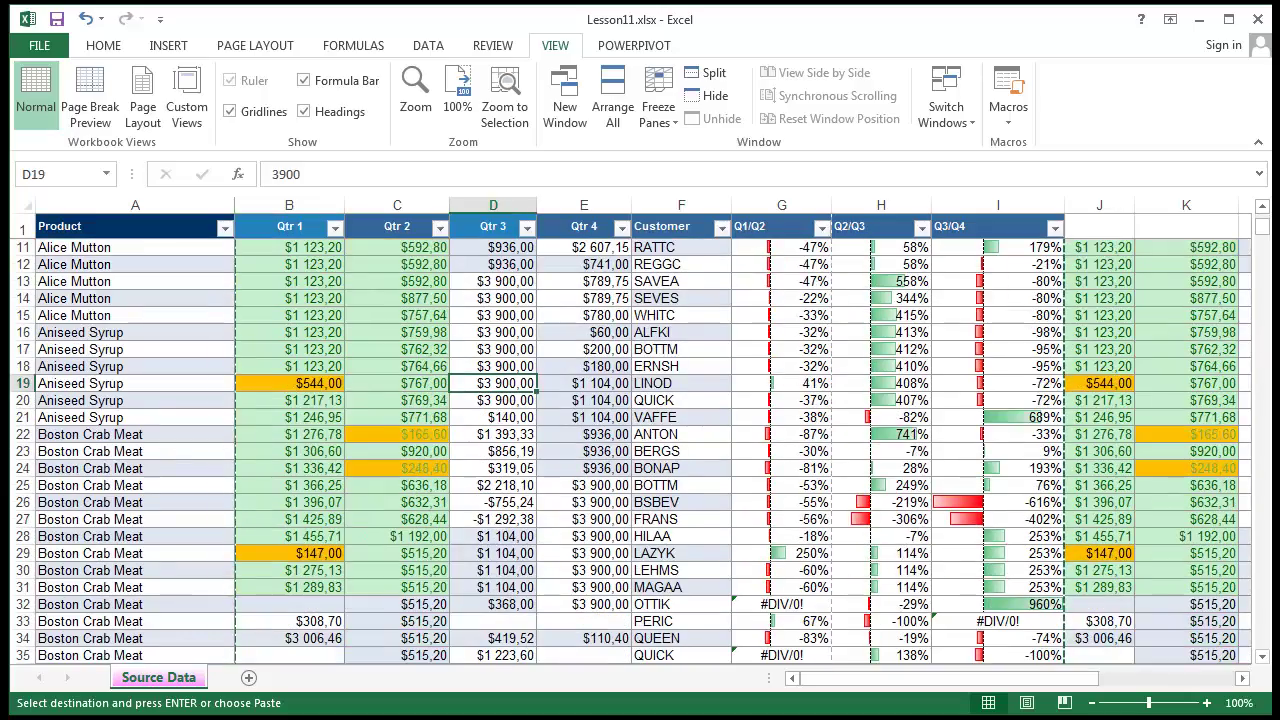